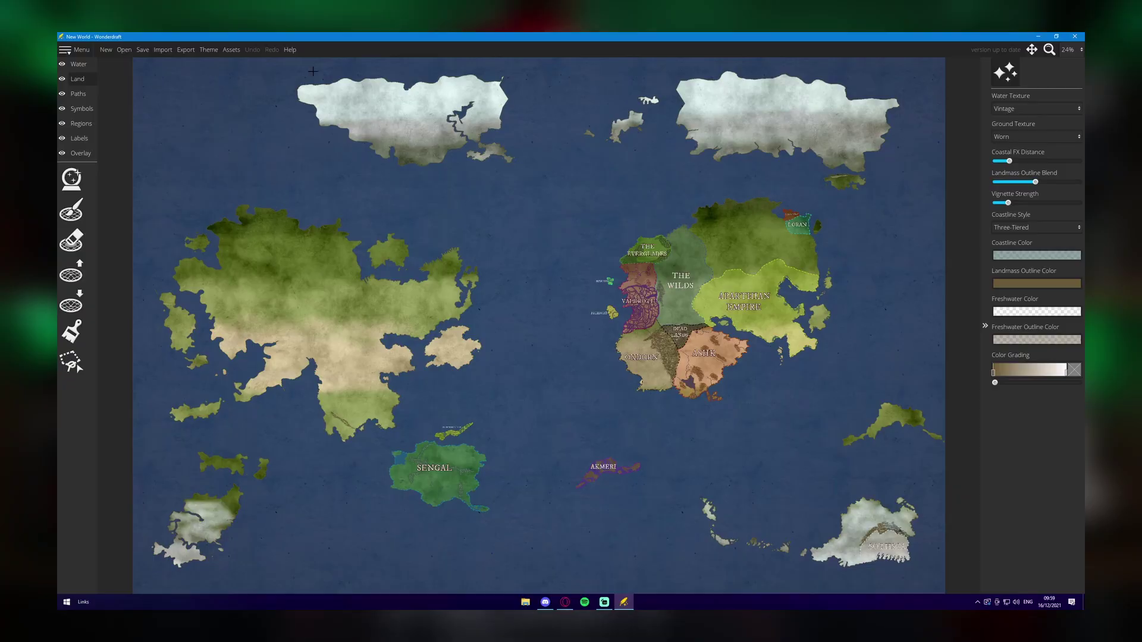
Start a detail map and select the small island cluster off the northeastern tip of the icy southeastern continent
drag(878, 492, 758, 408)
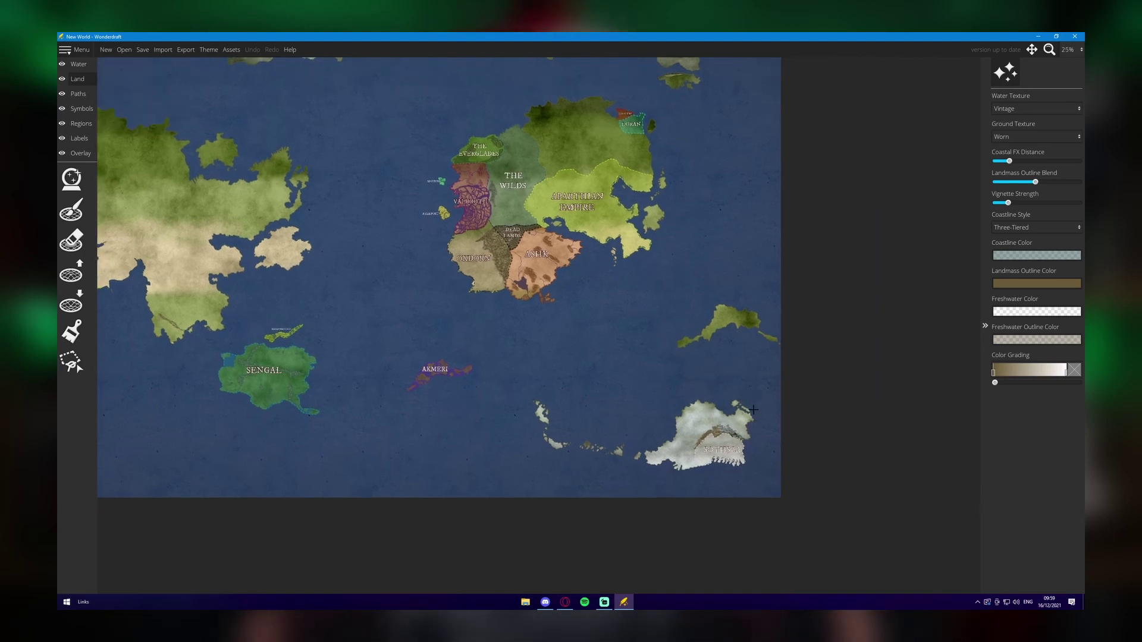
scroll(753, 410, up, 10)
click(76, 51)
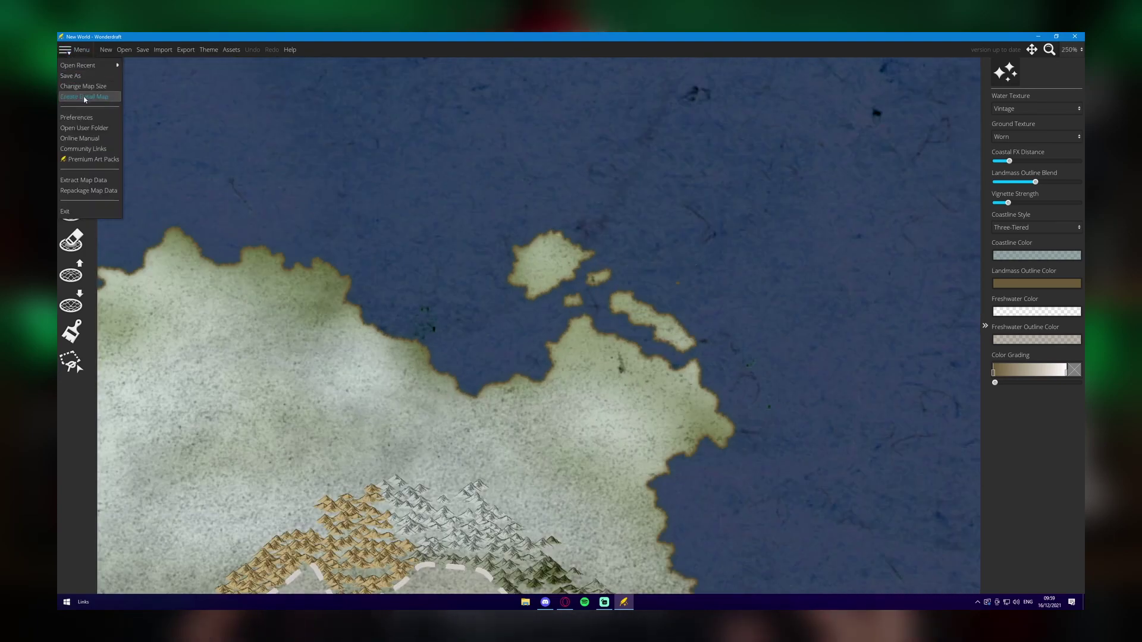
click(84, 98)
drag(543, 253, 258, 159)
drag(488, 221, 706, 359)
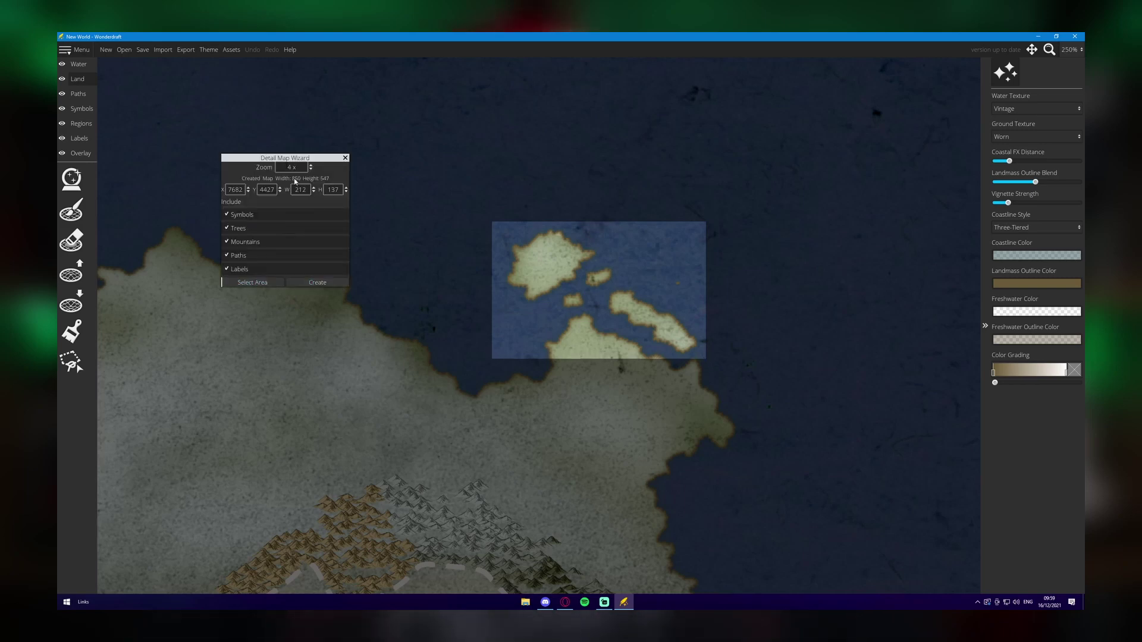
Set the detail map's zoom to 6x
drag(299, 168, 272, 168)
text(6)
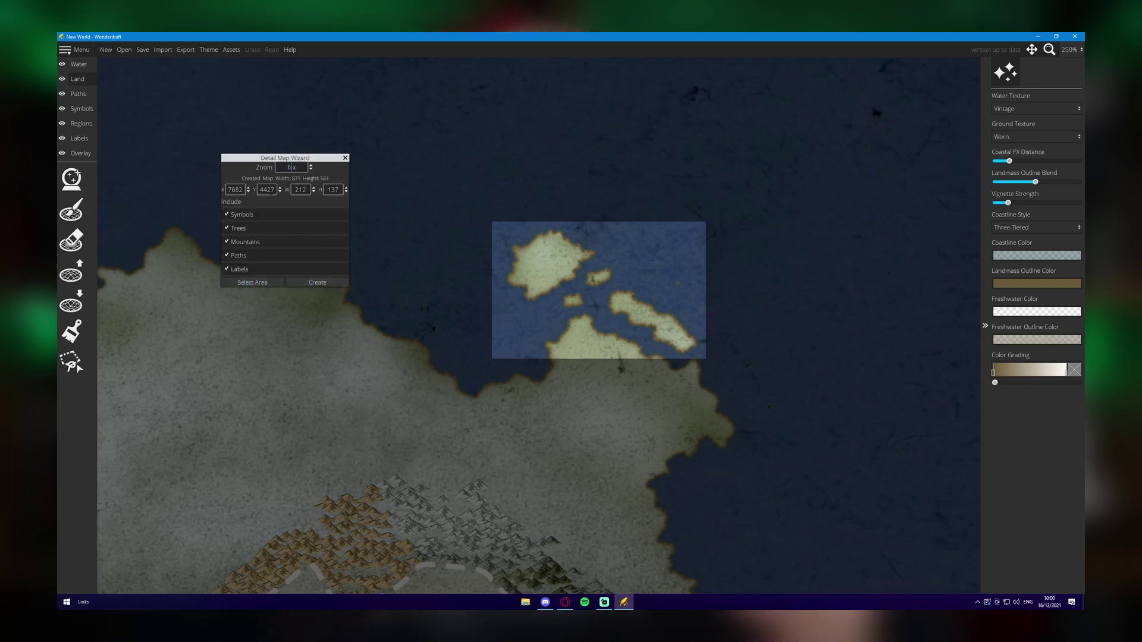
click(267, 189)
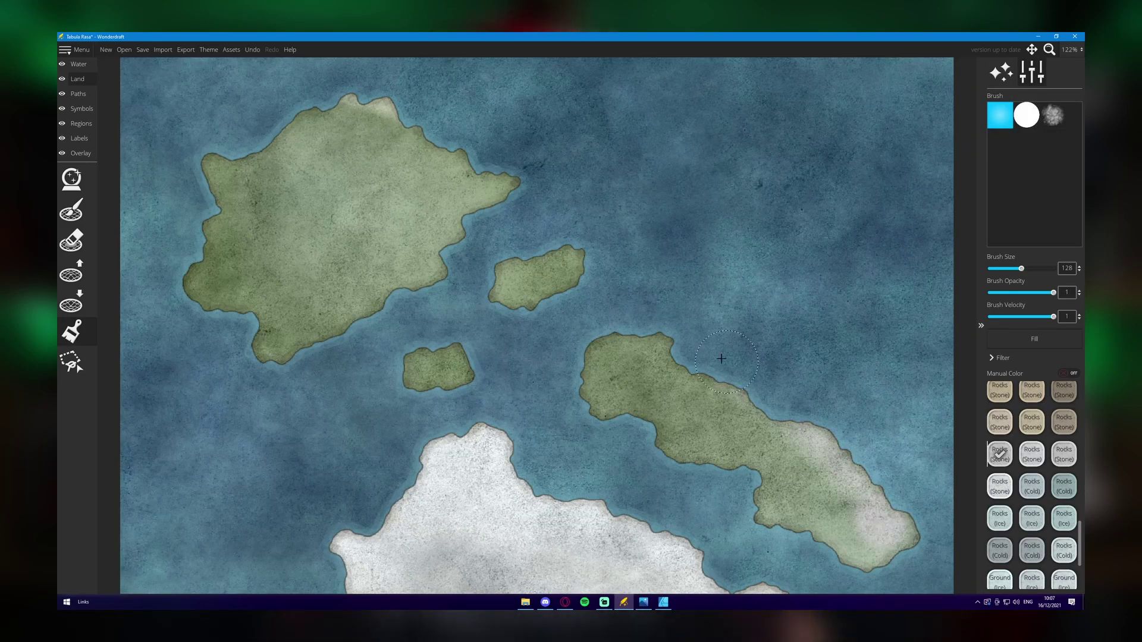
Paint the long southeastern island with grey Rocks (Stone) ground and spray scale 10 mountains around the ridges on the islands
drag(743, 452, 852, 496)
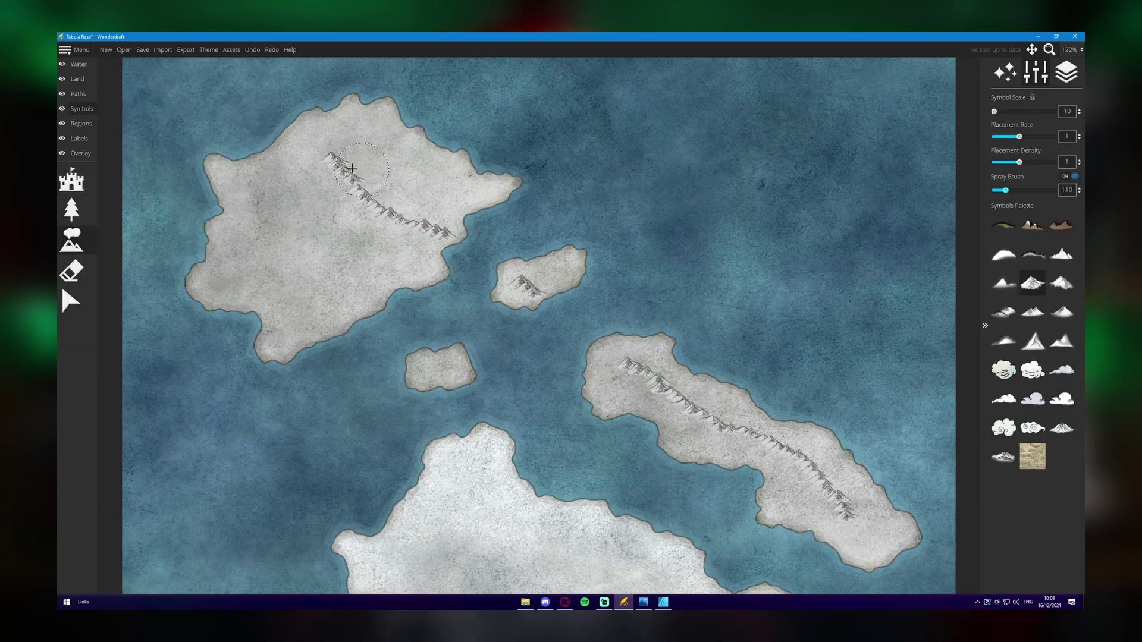
drag(311, 140, 311, 141)
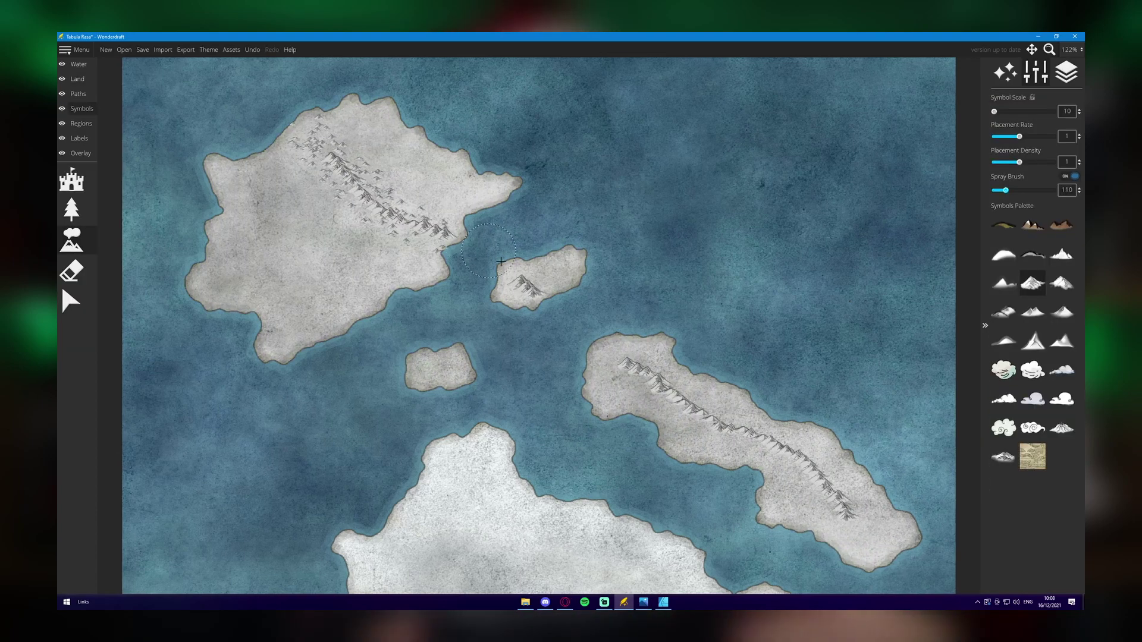
drag(522, 280, 539, 305)
drag(627, 363, 905, 547)
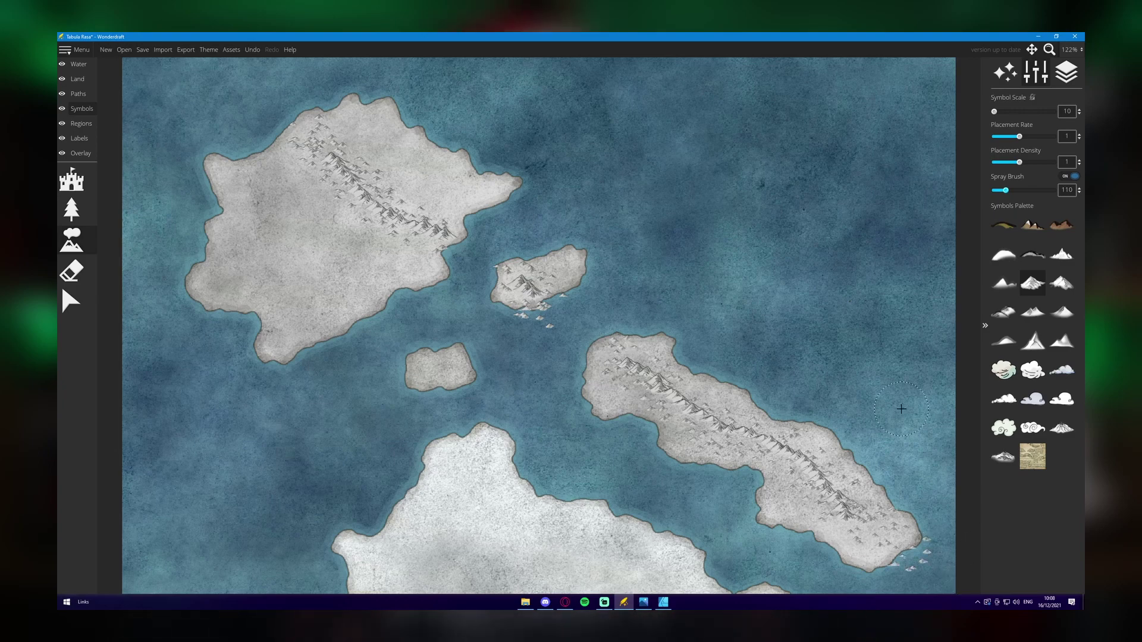
Select and delete the stray mountain symbols that lie in the sea around the three islands
click(71, 301)
drag(474, 260, 435, 251)
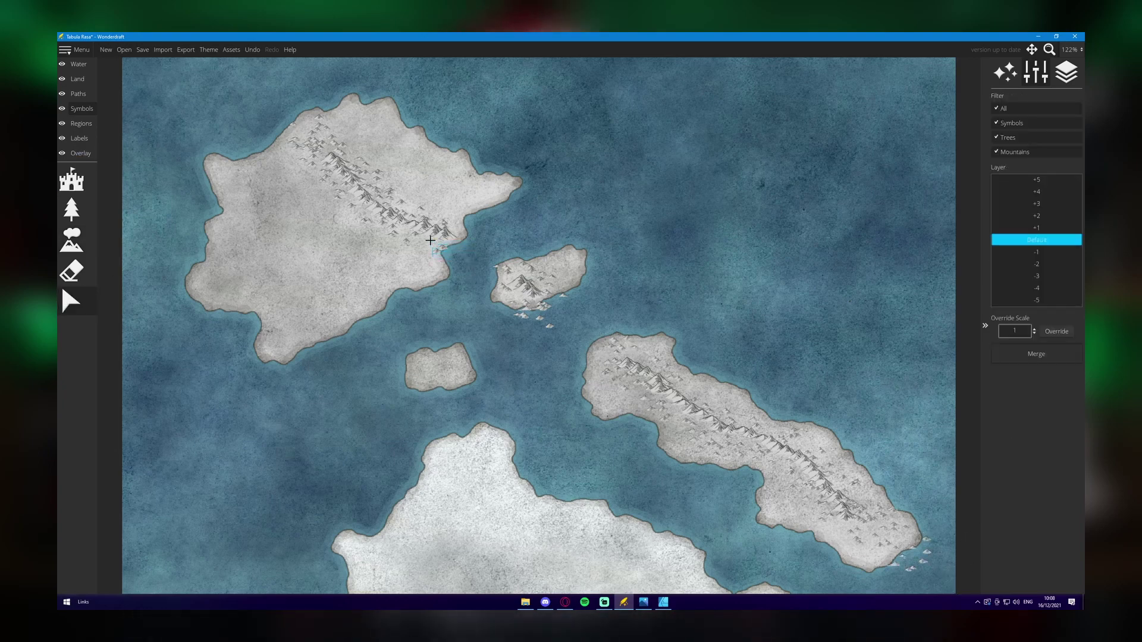
drag(572, 344, 501, 307)
key(Delete)
drag(582, 308, 560, 303)
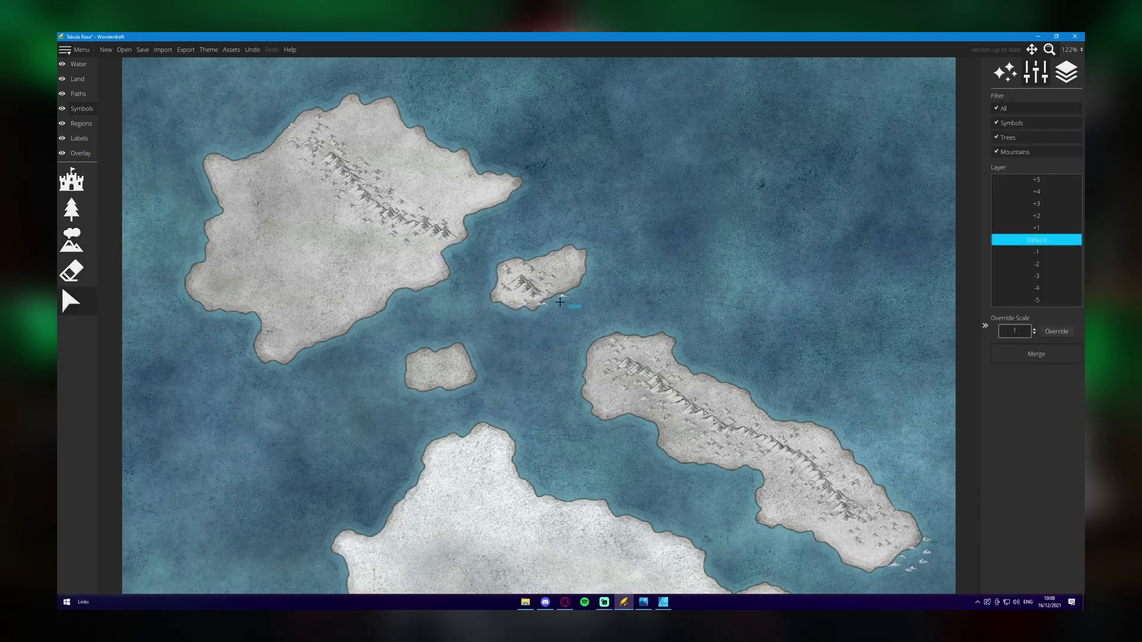
drag(940, 581, 867, 555)
key(Delete)
key(Delete)
drag(922, 519, 882, 484)
key(Delete)
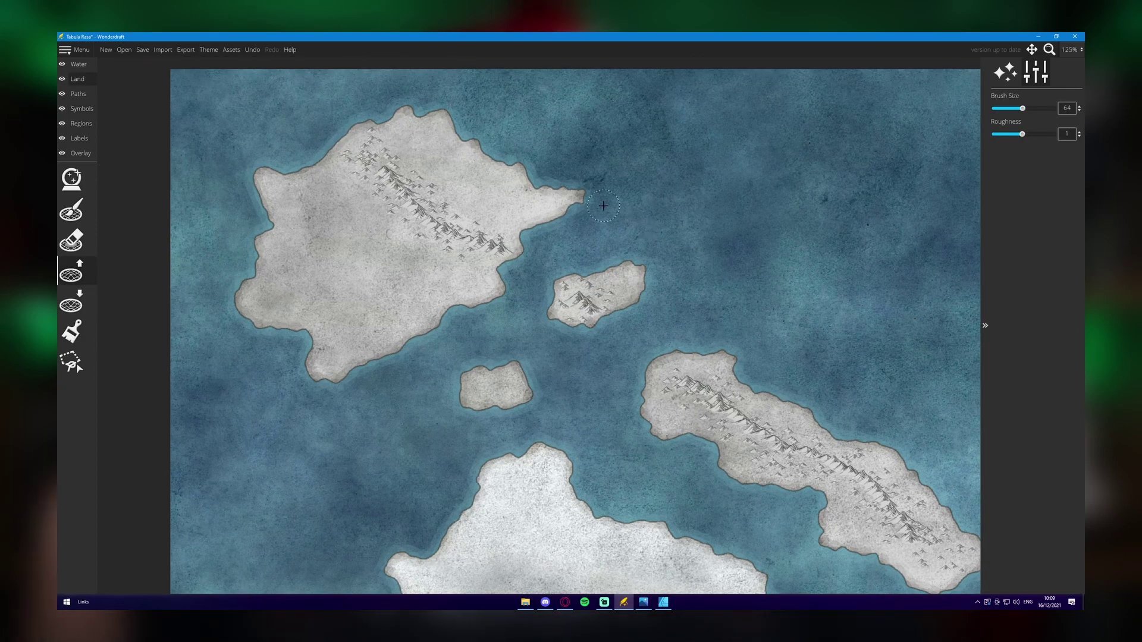
Reshape the large island's eastern tip with the raise landmass brush at size 12, increasing roughness to 2
scroll(572, 183, up, 6)
scroll(571, 189, up, 5)
click(575, 234)
key(ctrl+z)
key(bracketleft)
key(bracketleft)
key(bracketleft)
key(bracketleft)
key(bracketleft)
key(bracketleft)
key(bracketleft)
key(bracketleft)
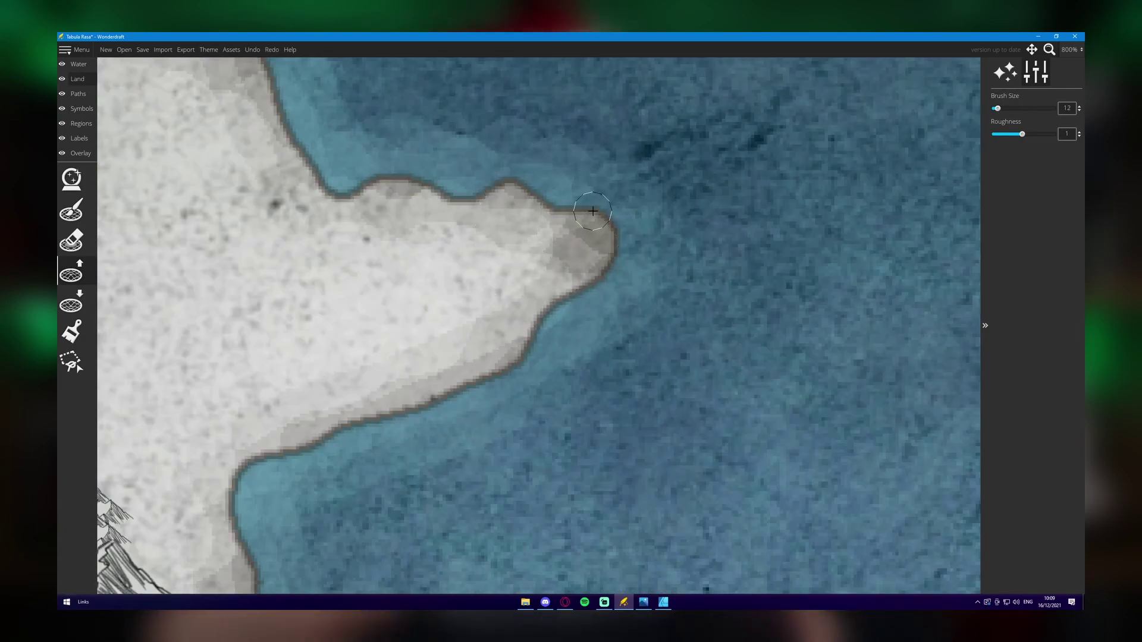
click(594, 207)
click(545, 204)
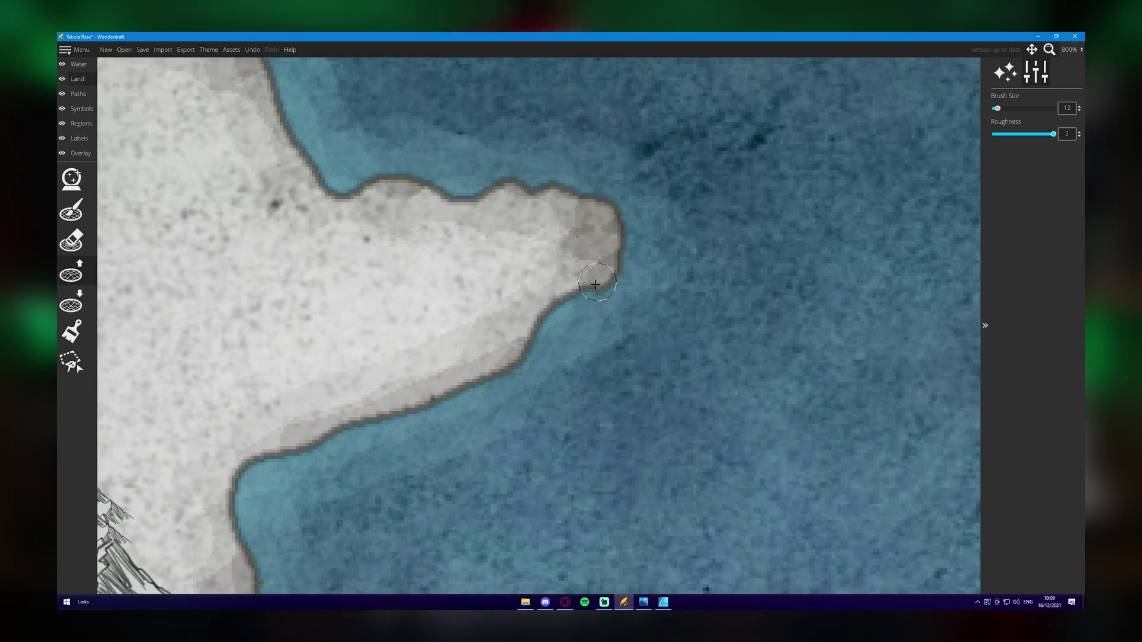
drag(596, 285, 558, 330)
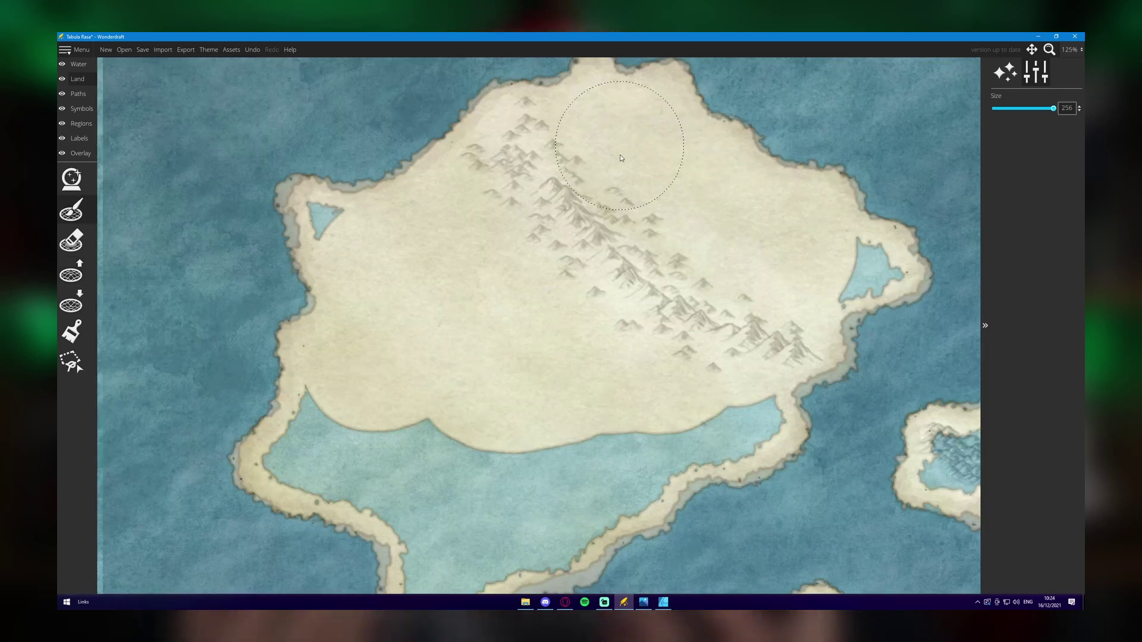
Fill the water areas inside the small mountain island and the large island's eastern headland with land, using brush size 124
mouse_move(754, 362)
mouse_down()
mouse_move(797, 181)
mouse_move(522, 343)
mouse_move(413, 258)
mouse_up()
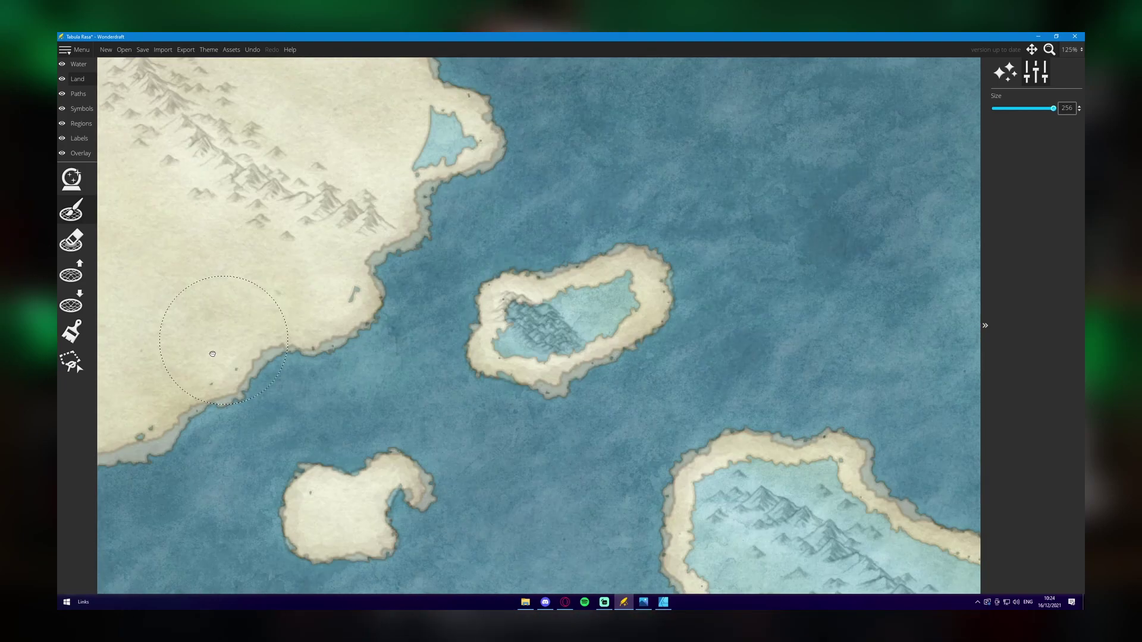
scroll(544, 340, up, 1)
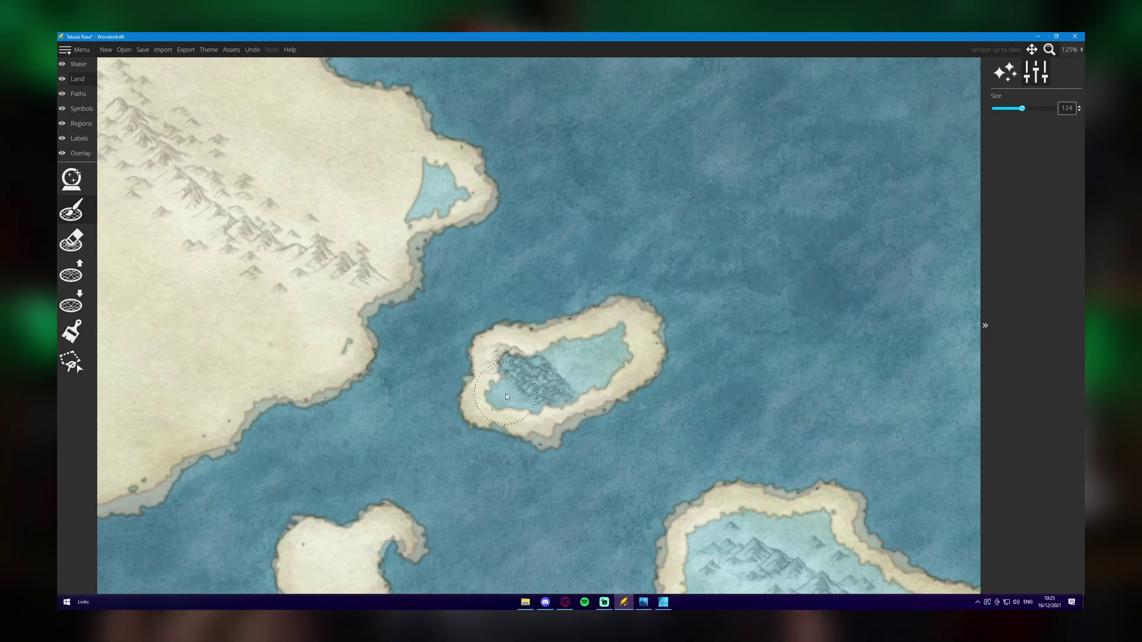
mouse_move(506, 397)
mouse_down()
mouse_move(536, 395)
mouse_move(608, 354)
mouse_up()
drag(426, 202, 441, 182)
click(333, 334)
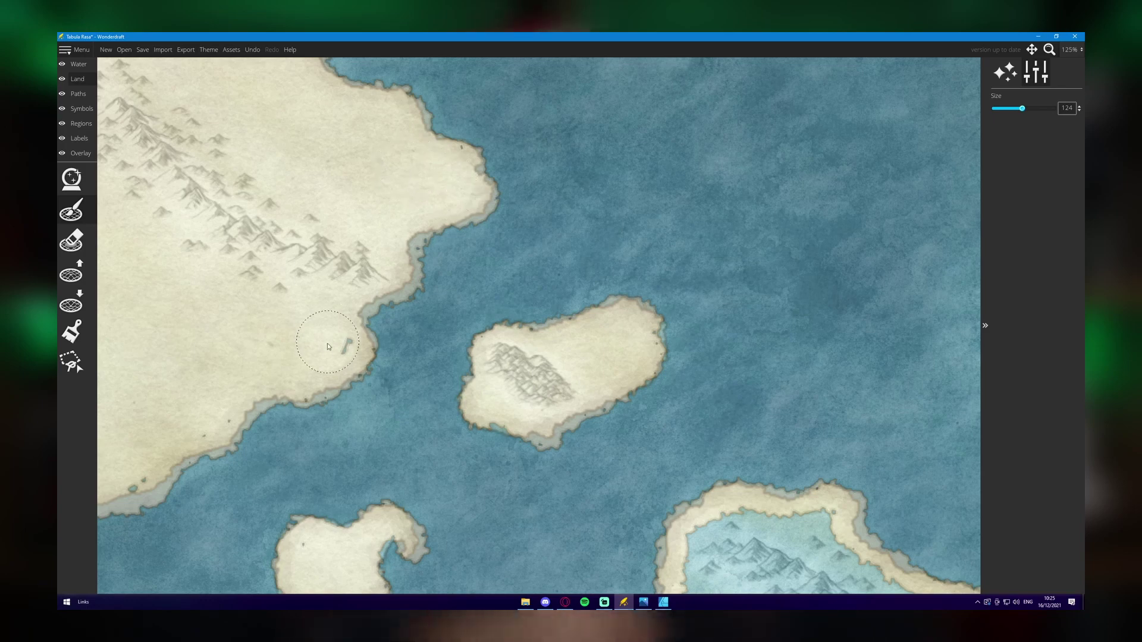
Fill the interior of the long southeastern island with land, covering the water beneath its mountain range
drag(396, 430, 526, 206)
drag(714, 466, 242, 284)
mouse_move(393, 128)
mouse_down()
mouse_move(359, 171)
mouse_move(404, 232)
mouse_up()
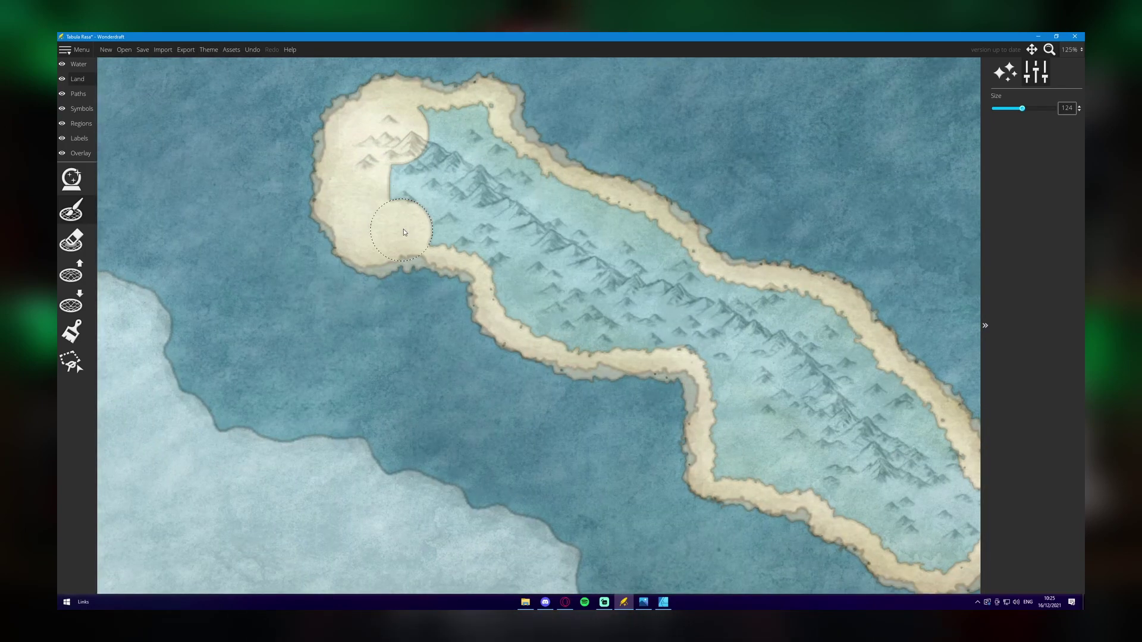
mouse_move(521, 307)
mouse_down()
mouse_move(714, 360)
mouse_move(736, 447)
mouse_move(830, 488)
mouse_move(759, 431)
mouse_move(601, 392)
mouse_move(696, 440)
mouse_move(699, 418)
mouse_move(757, 403)
mouse_move(645, 275)
mouse_move(567, 214)
mouse_move(502, 238)
mouse_move(601, 283)
mouse_up()
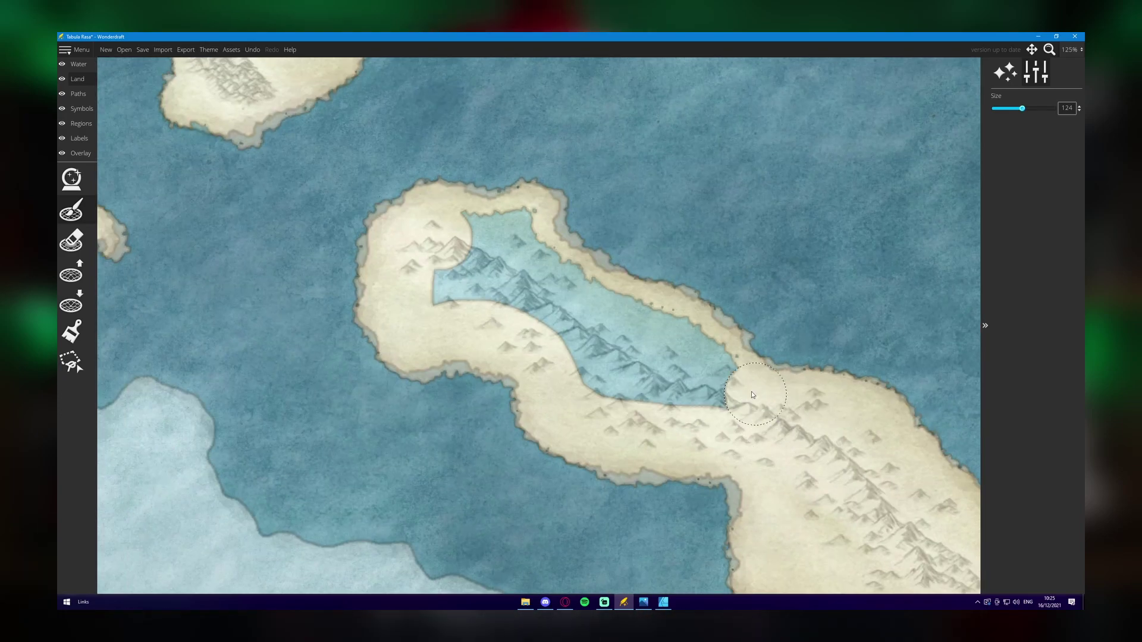
mouse_move(751, 391)
mouse_down()
mouse_move(503, 238)
mouse_move(648, 382)
mouse_move(684, 381)
mouse_up()
Draw land over the southern landmass's western headland and begin tracing its coast, reducing the brush size to 28
mouse_move(571, 389)
mouse_down()
mouse_move(740, 306)
mouse_move(975, 140)
mouse_up()
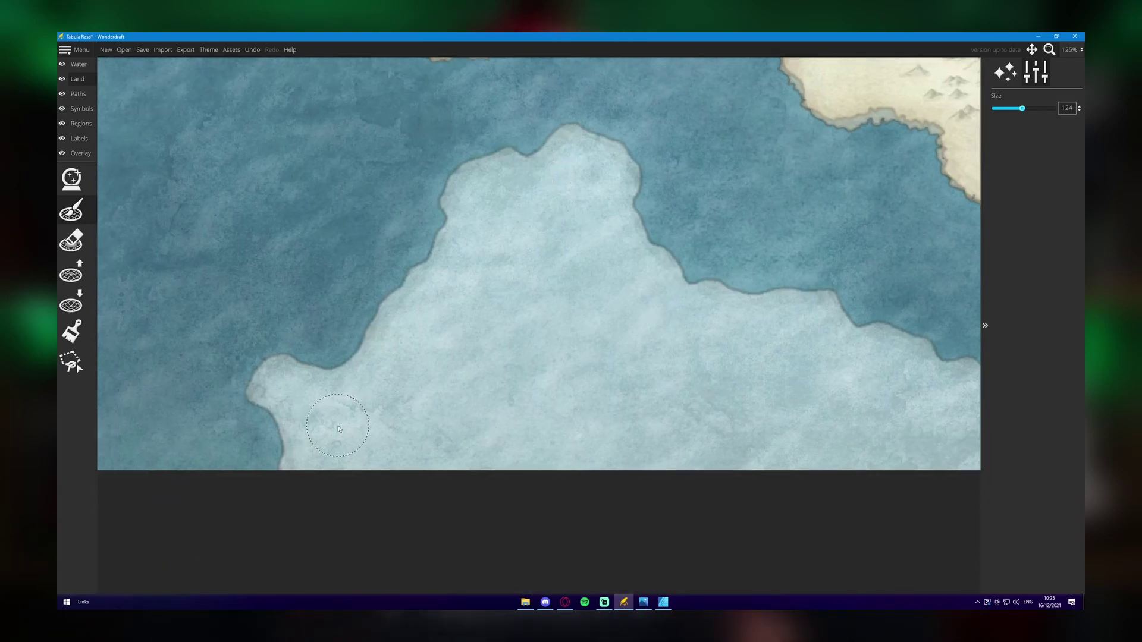
scroll(281, 377, down, 4)
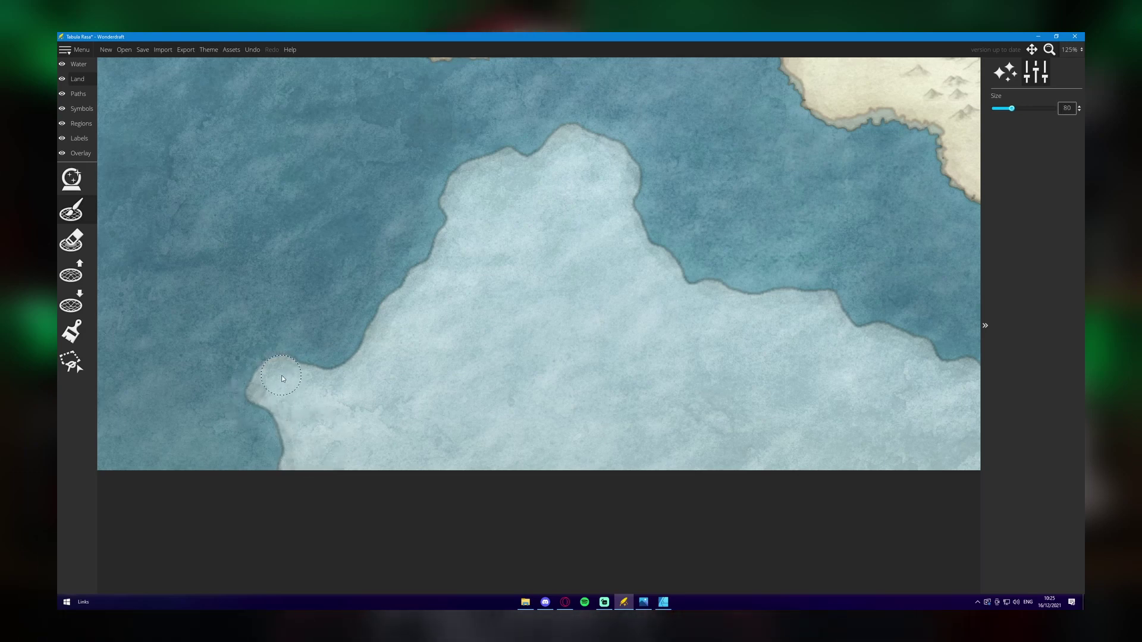
mouse_move(282, 379)
mouse_down()
mouse_move(252, 394)
mouse_move(280, 419)
mouse_move(286, 448)
mouse_up()
scroll(268, 384, down, 2)
scroll(265, 381, down, 1)
drag(289, 369, 322, 374)
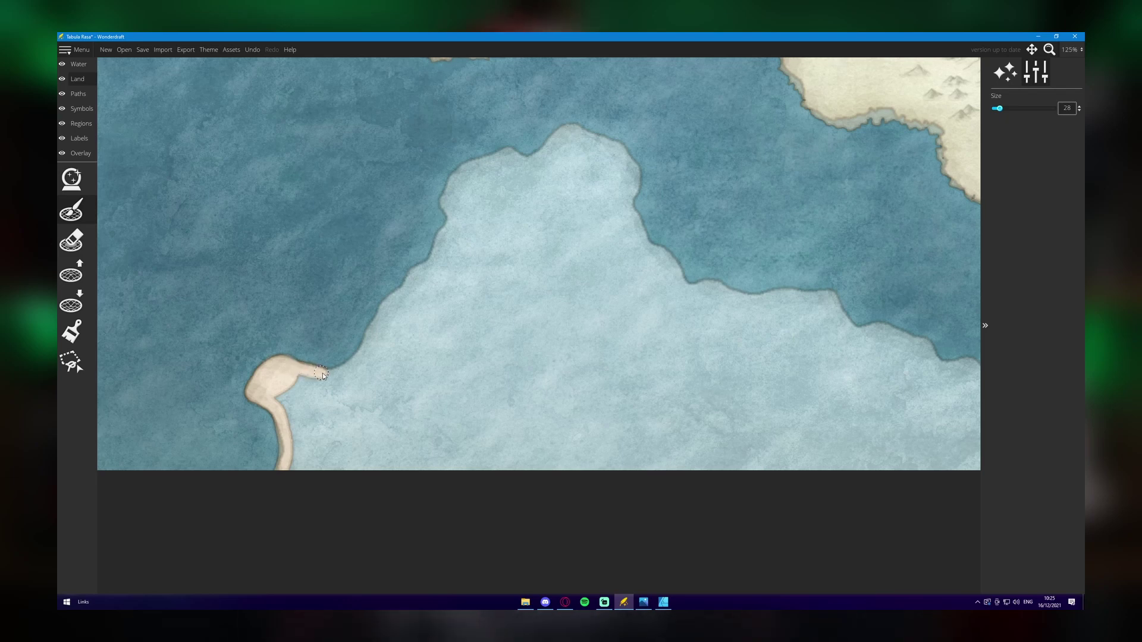
Trace the rest of the southern landmass's coastline with land, over the northern peak and eastward to the map's lower edge
drag(400, 297, 434, 263)
mouse_move(493, 154)
mouse_down()
mouse_move(477, 198)
mouse_move(442, 222)
mouse_move(413, 310)
mouse_up()
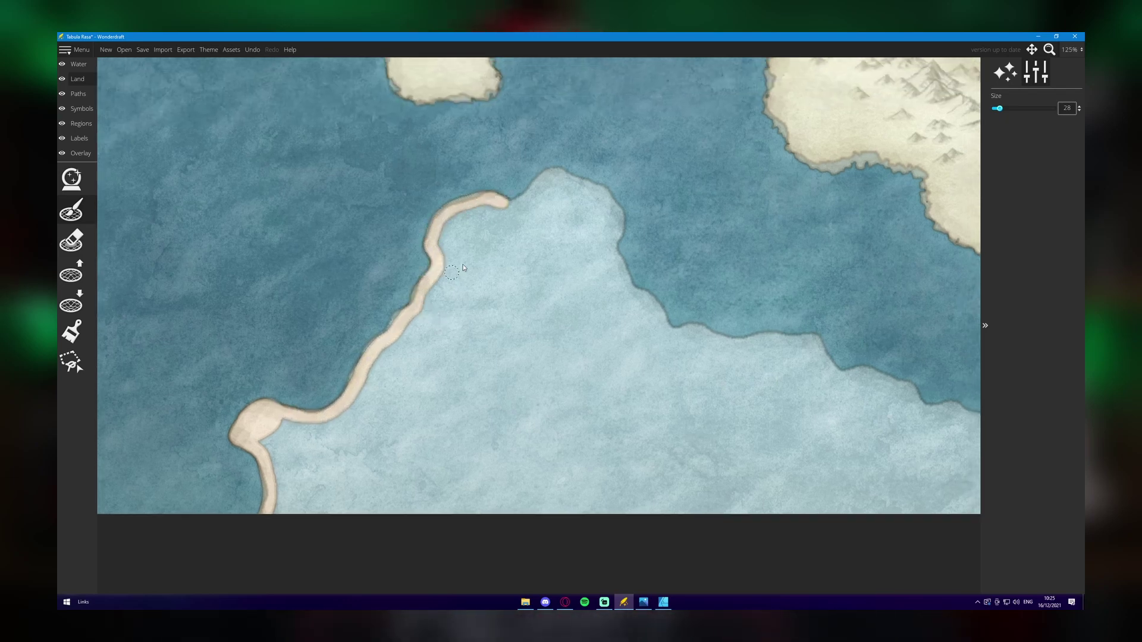
drag(504, 205, 511, 205)
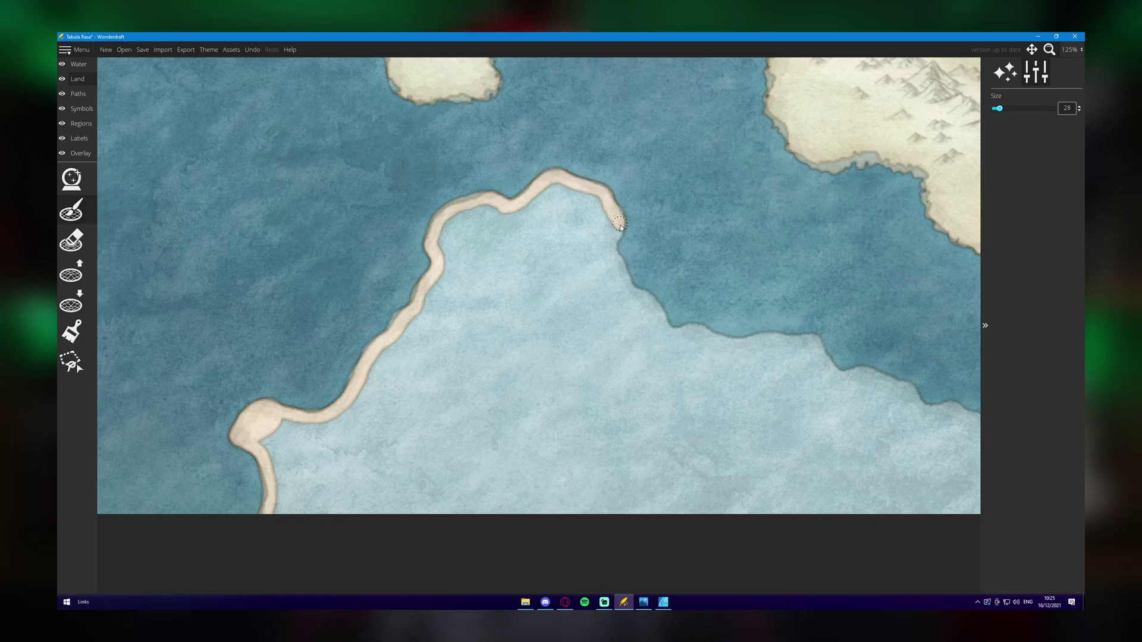
mouse_move(716, 339)
mouse_down()
mouse_move(777, 341)
mouse_move(355, 347)
mouse_move(388, 346)
mouse_move(420, 380)
mouse_move(467, 385)
mouse_move(506, 413)
mouse_move(583, 439)
mouse_up()
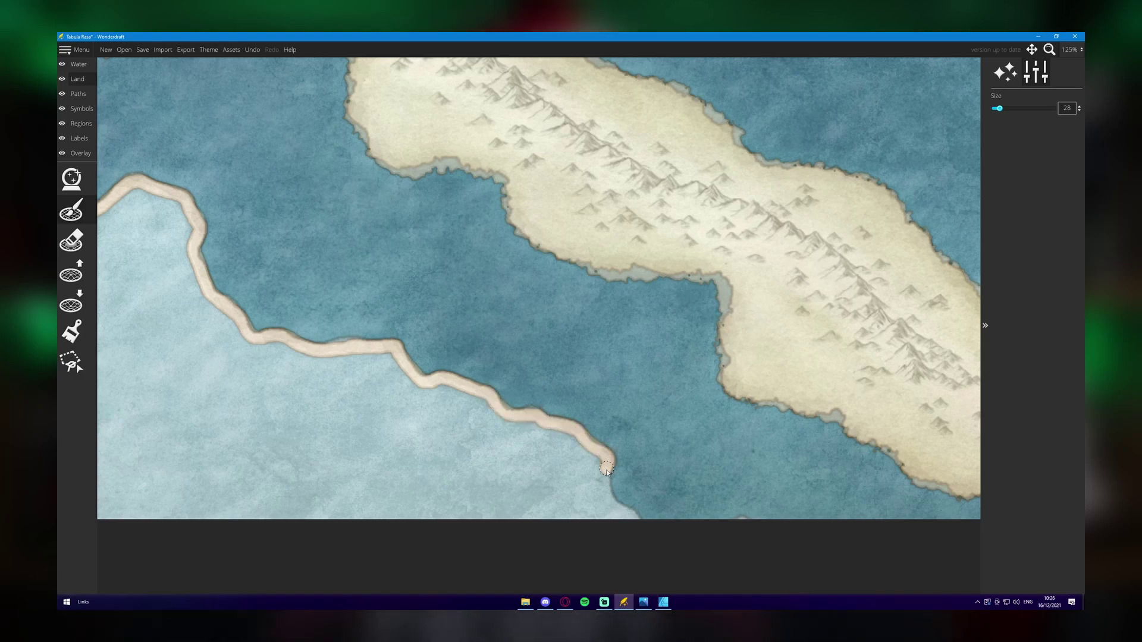
drag(629, 512, 958, 444)
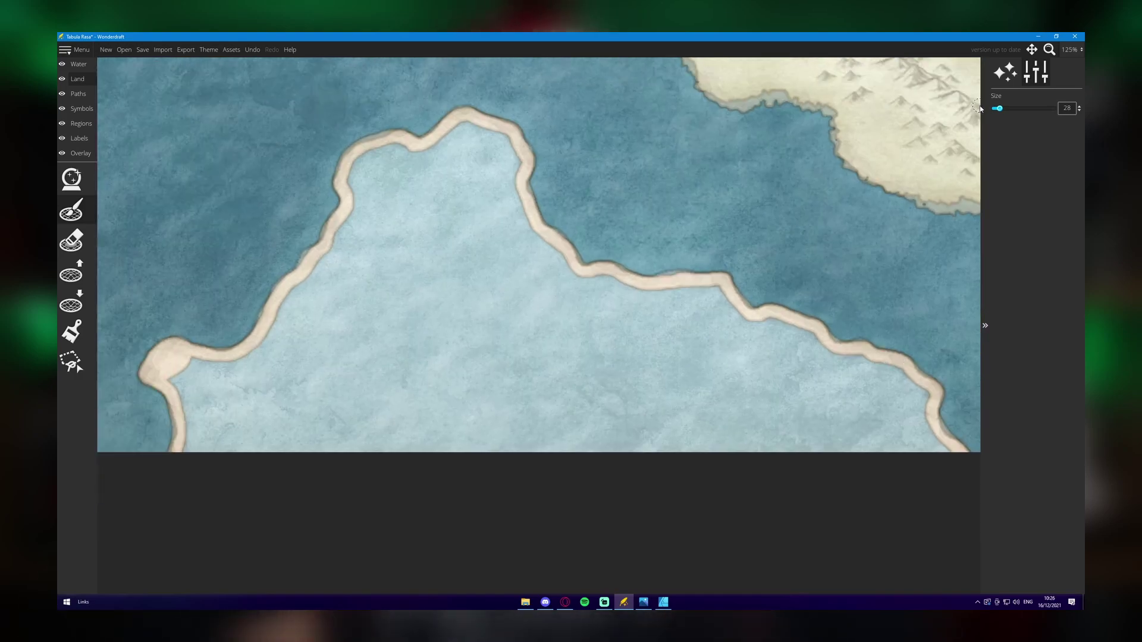
Fill the broad interior of the southern landmass with land using brush size 256
mouse_move(470, 398)
mouse_down()
mouse_move(334, 470)
mouse_move(242, 446)
mouse_move(408, 216)
mouse_move(434, 255)
mouse_move(440, 560)
mouse_up()
key(ctrl+z)
mouse_move(467, 237)
mouse_down()
mouse_move(648, 374)
mouse_move(707, 389)
mouse_up()
drag(708, 390, 473, 338)
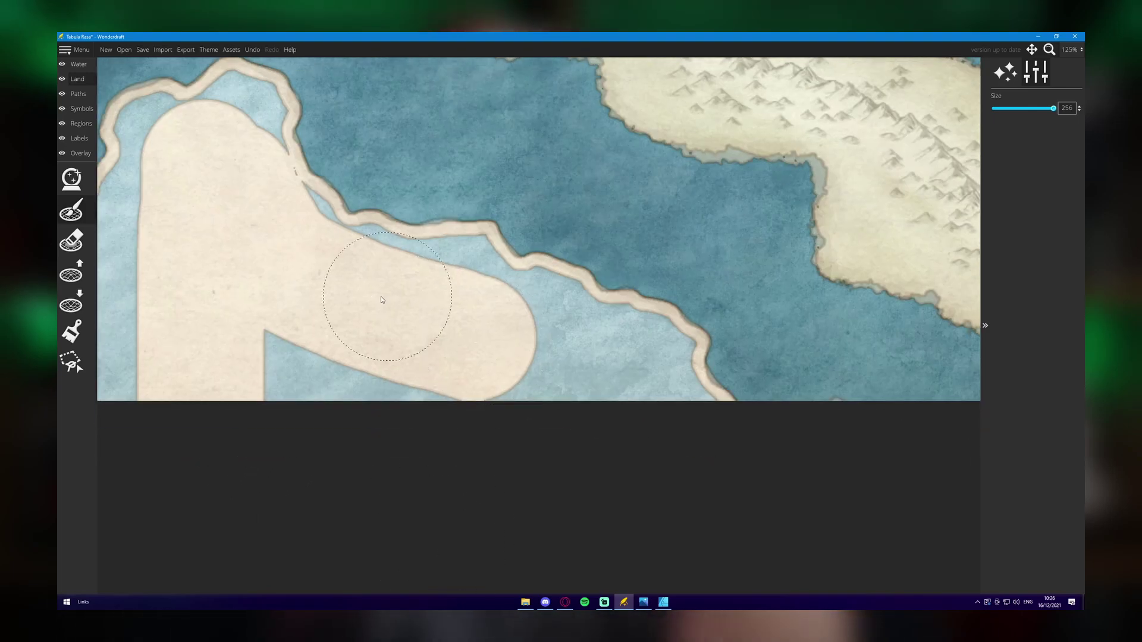
mouse_move(381, 297)
mouse_down()
mouse_move(452, 302)
mouse_move(612, 369)
mouse_up()
key(Left)
key(Up)
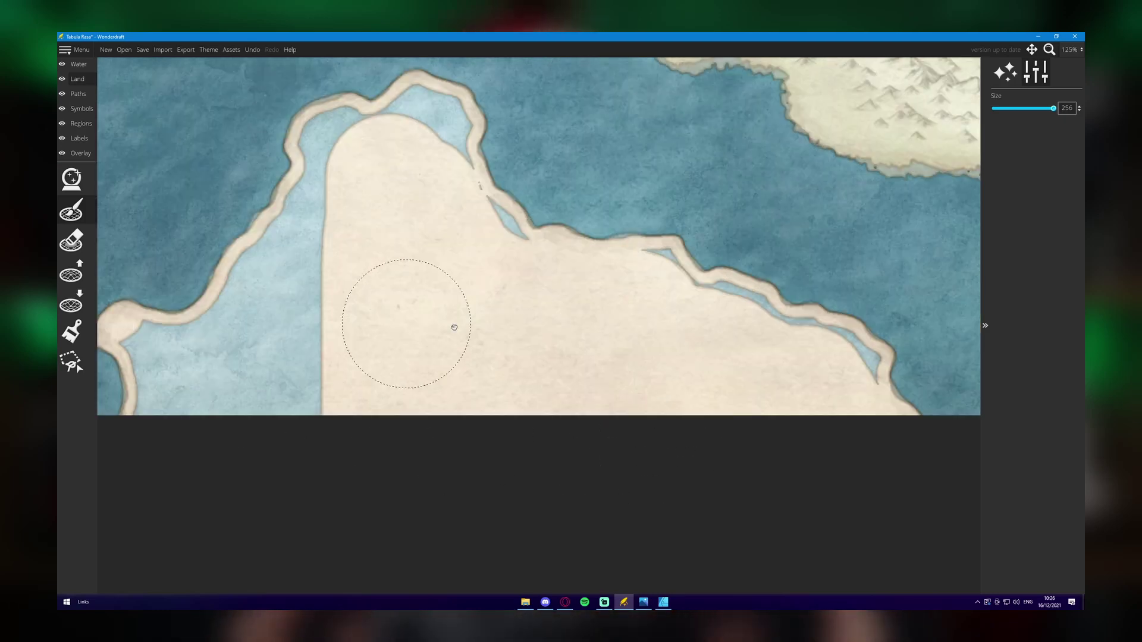
mouse_move(558, 215)
mouse_down()
mouse_move(511, 270)
mouse_move(473, 380)
mouse_move(417, 410)
mouse_move(364, 366)
mouse_move(351, 421)
mouse_move(341, 342)
mouse_up()
Fill the remaining water gaps along the southern landmass's inner coastline with land using brush size 96
scroll(363, 366, down, 13)
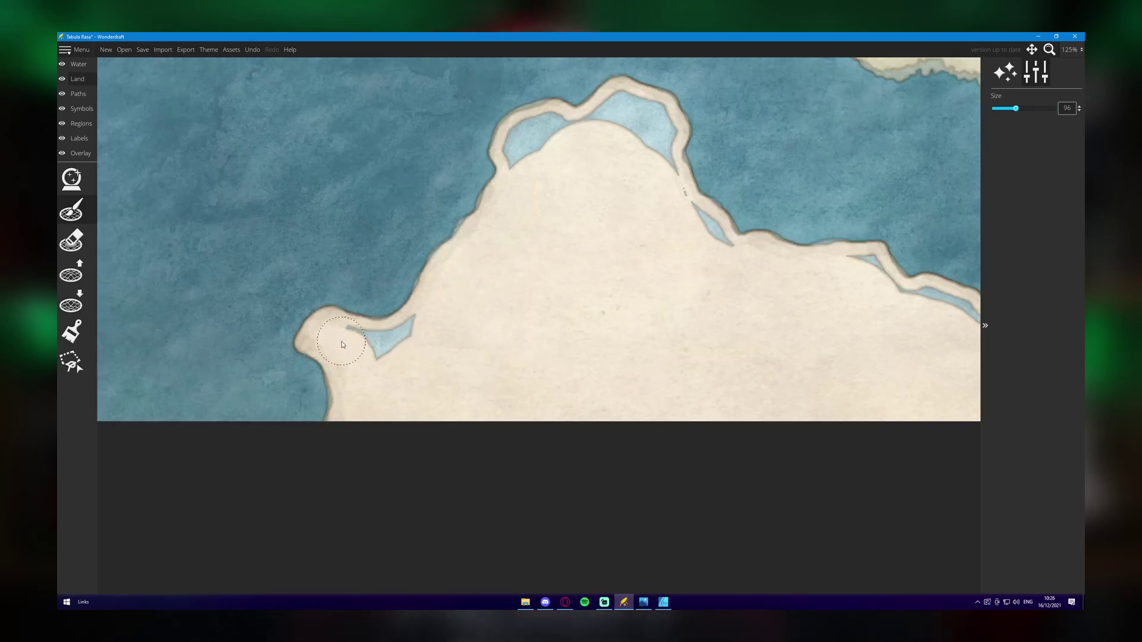
key(Up)
key(Right)
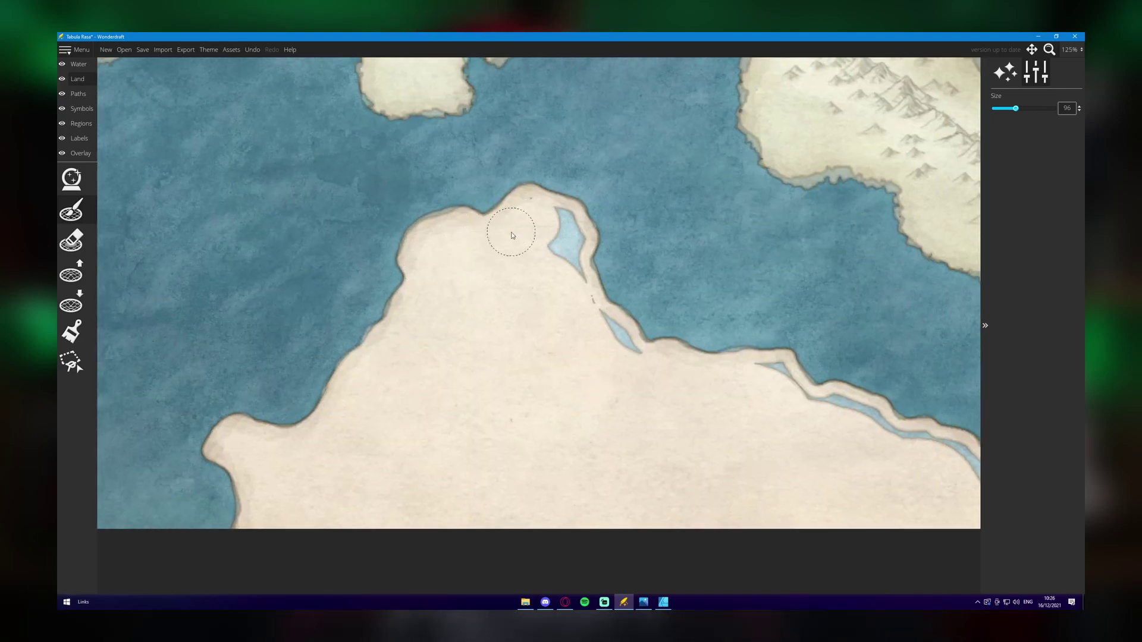
mouse_move(689, 417)
mouse_down()
mouse_move(387, 293)
mouse_move(432, 325)
mouse_move(576, 373)
mouse_move(537, 360)
mouse_up()
mouse_move(470, 71)
mouse_down()
mouse_move(182, 141)
mouse_move(440, 167)
mouse_move(643, 392)
mouse_up()
Open the layered-image tool's settings in the map overlay
scroll(440, 166, down, 1)
scroll(440, 167, down, 2)
scroll(491, 239, up, 1)
click(81, 153)
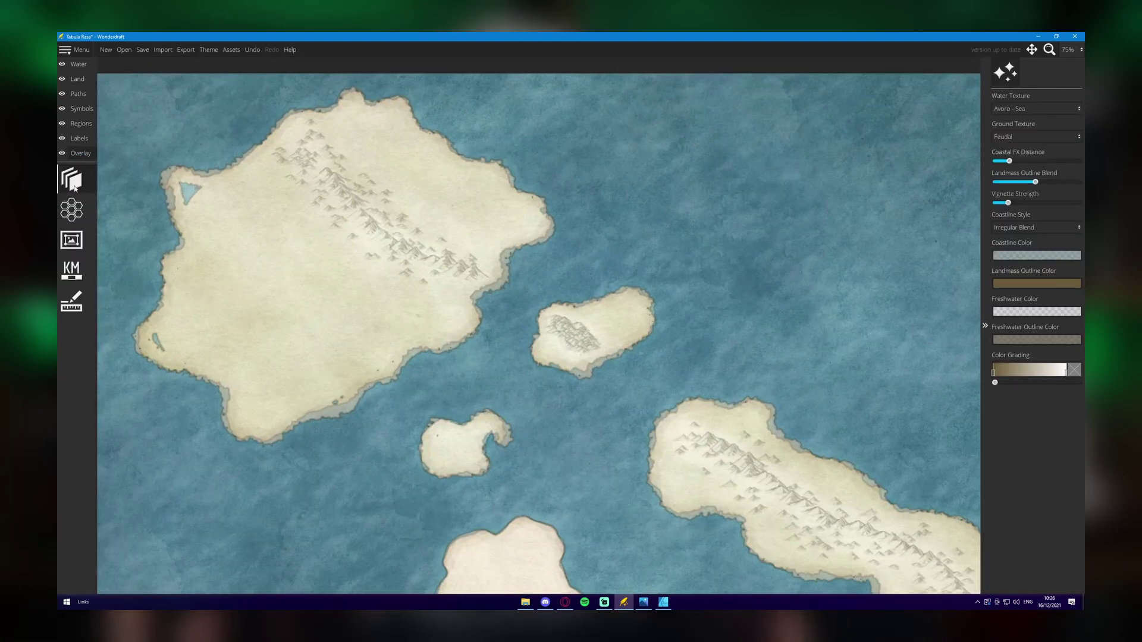
click(71, 179)
click(1060, 122)
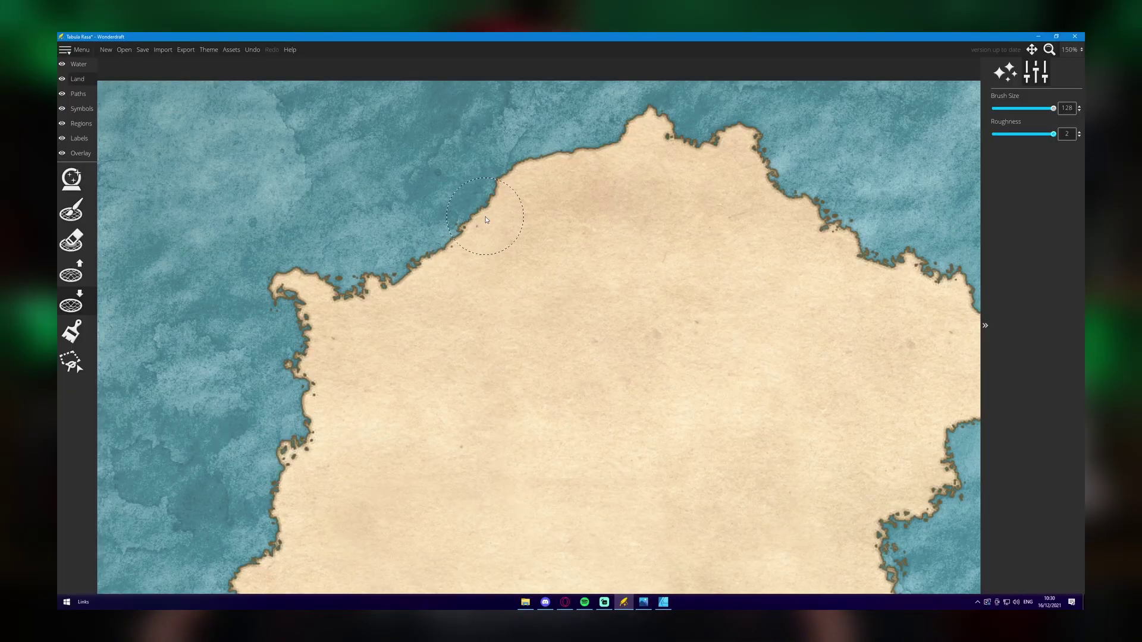
Roughen the northwestern landmass's northern coastline using brush size 128 and roughness 2
drag(725, 344, 573, 240)
scroll(572, 240, down, 4)
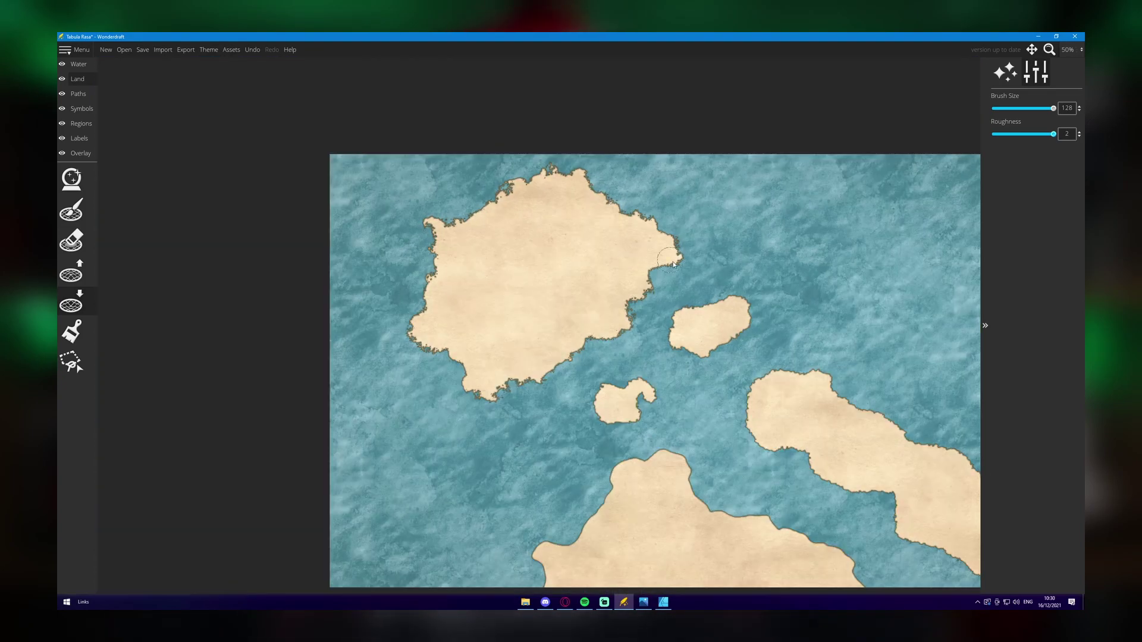
Roughen the coastlines of the two small central islands using brush size 128 and roughness 2
scroll(720, 339, up, 3)
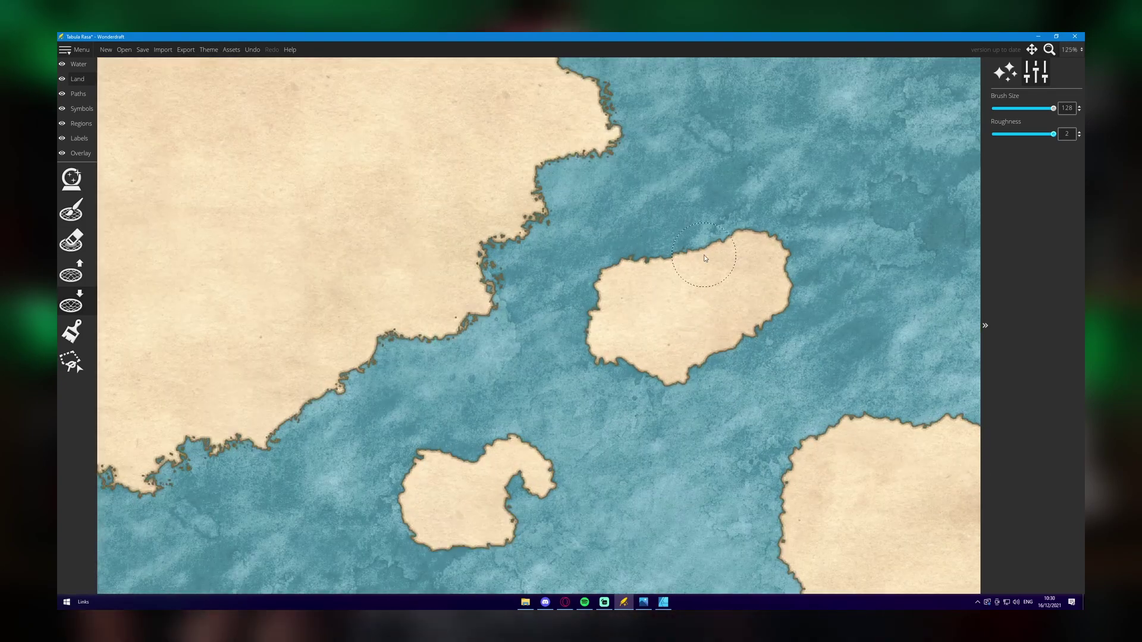
click(599, 292)
click(614, 356)
drag(614, 355, 591, 280)
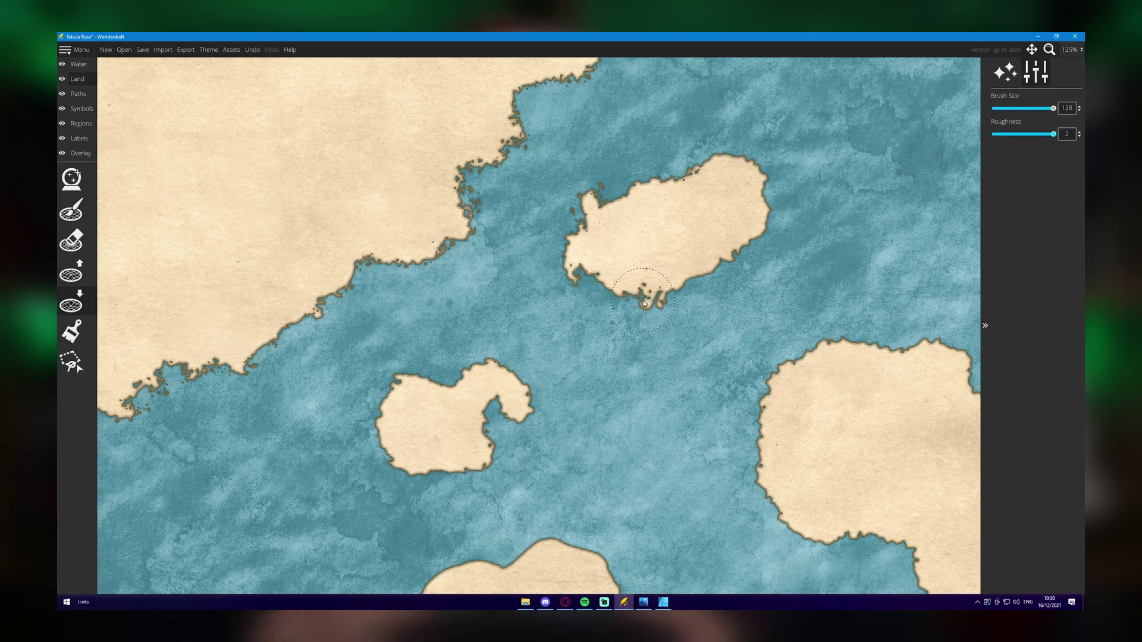
scroll(669, 309, down, 3)
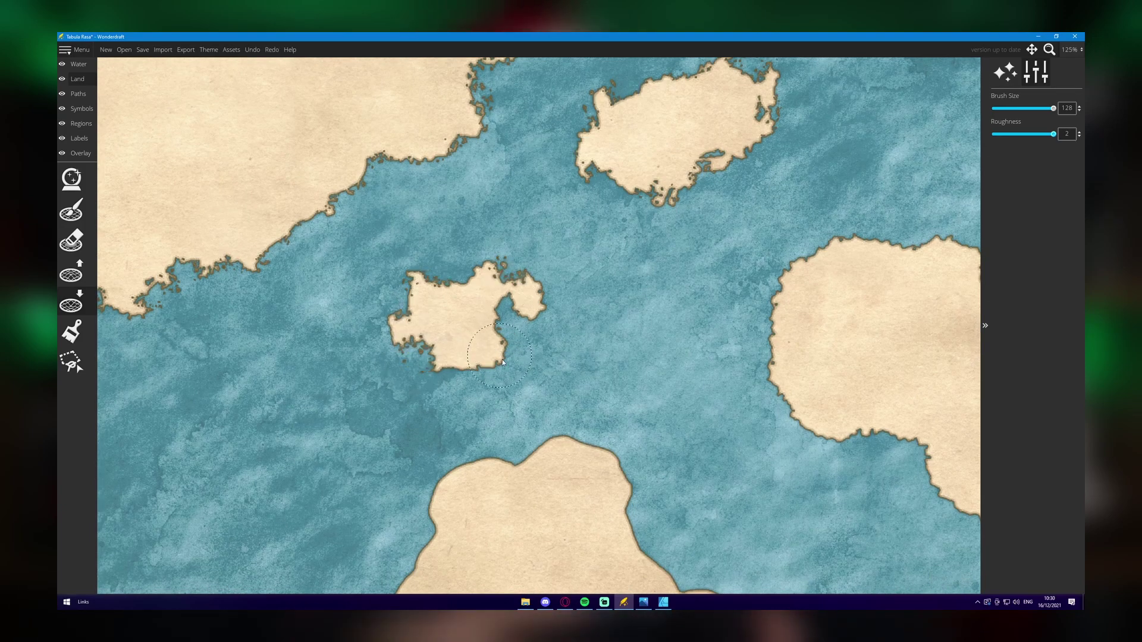
scroll(567, 251, down, 3)
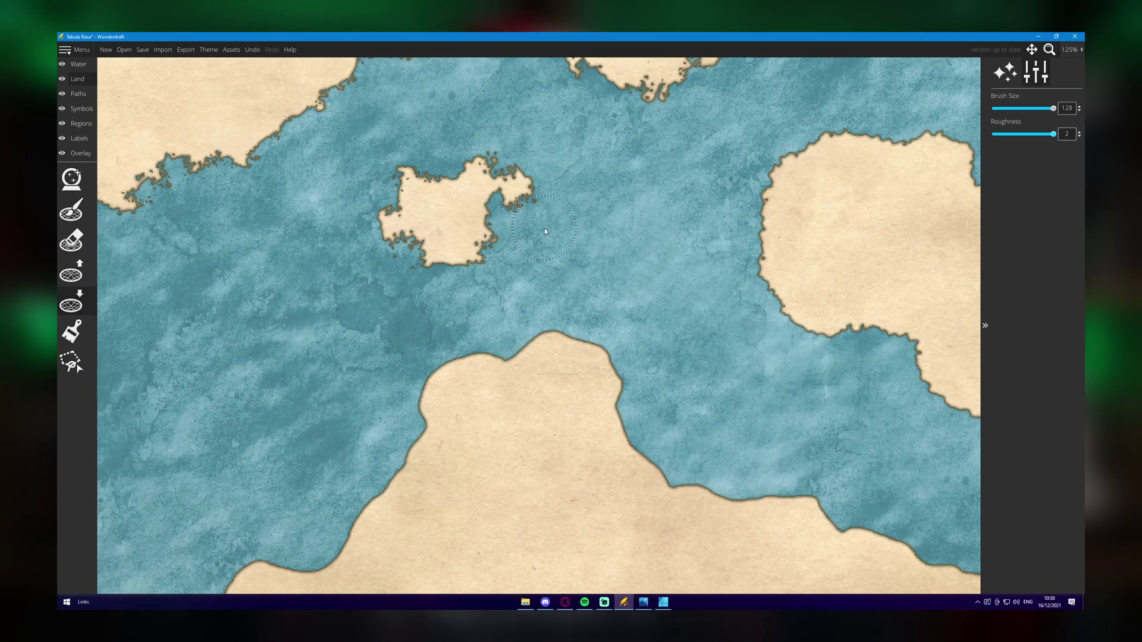
Roughen the western and southern coastlines of the long eastern island using brush size 128 and roughness 2
scroll(530, 215, down, 6)
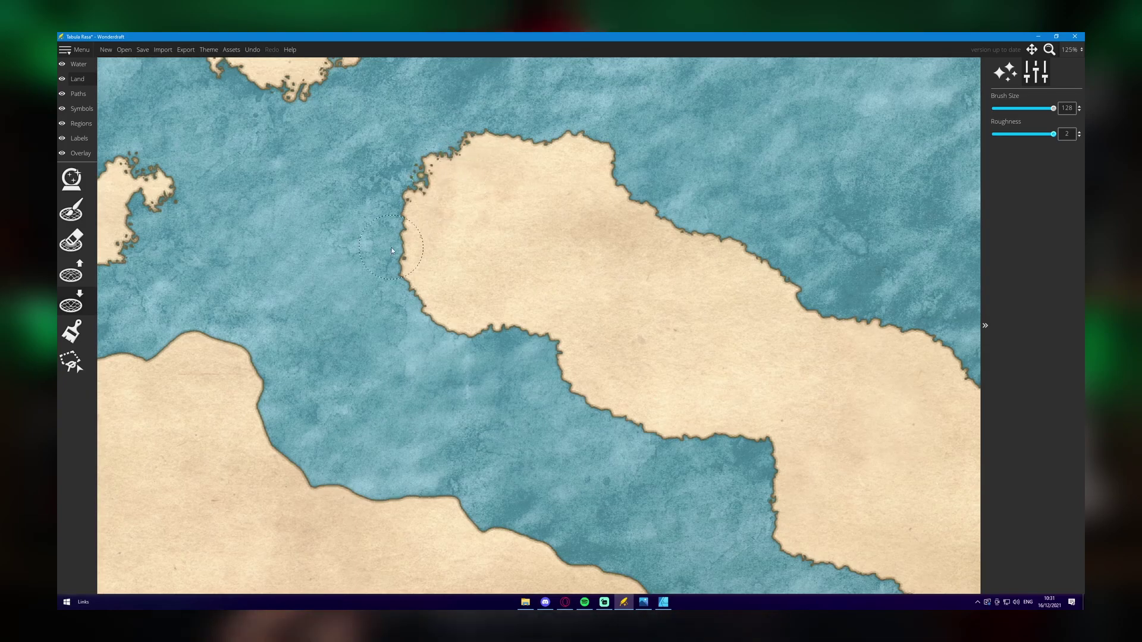
drag(537, 342, 598, 414)
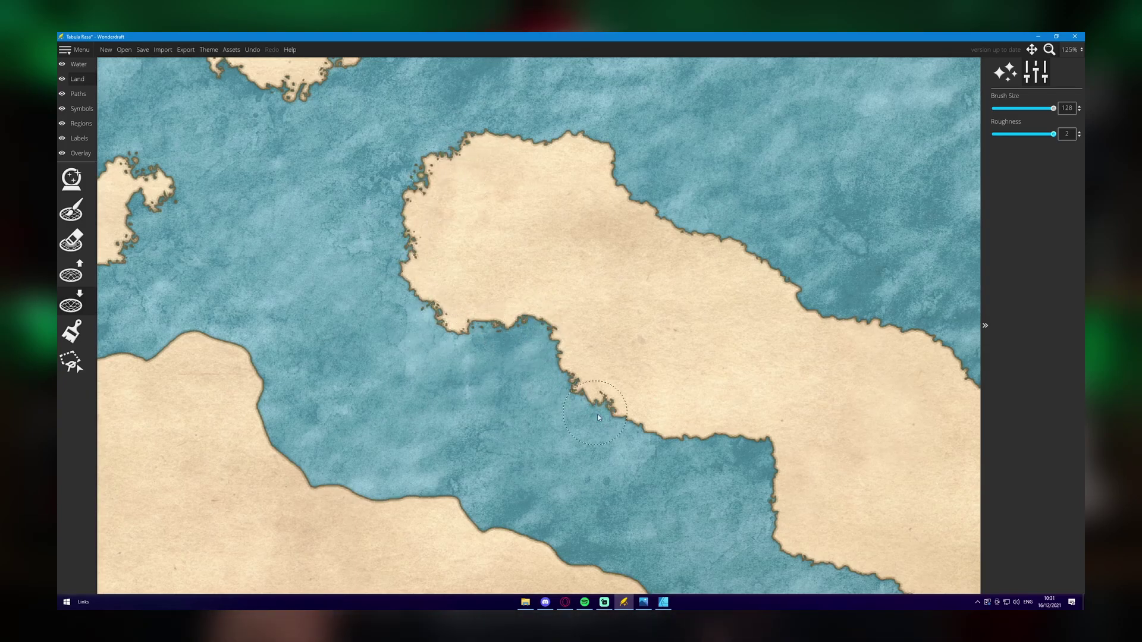
drag(716, 451, 755, 463)
mouse_move(780, 560)
mouse_down()
mouse_move(693, 481)
mouse_move(603, 363)
mouse_up()
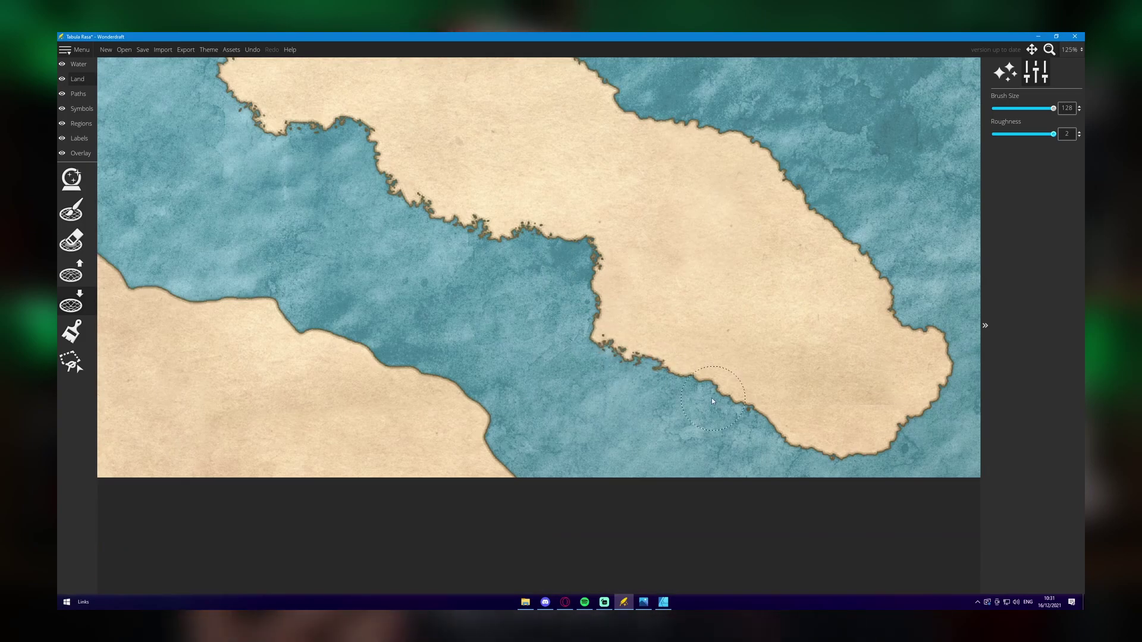
mouse_move(765, 437)
mouse_down()
mouse_move(834, 457)
mouse_move(871, 451)
mouse_move(796, 440)
mouse_up()
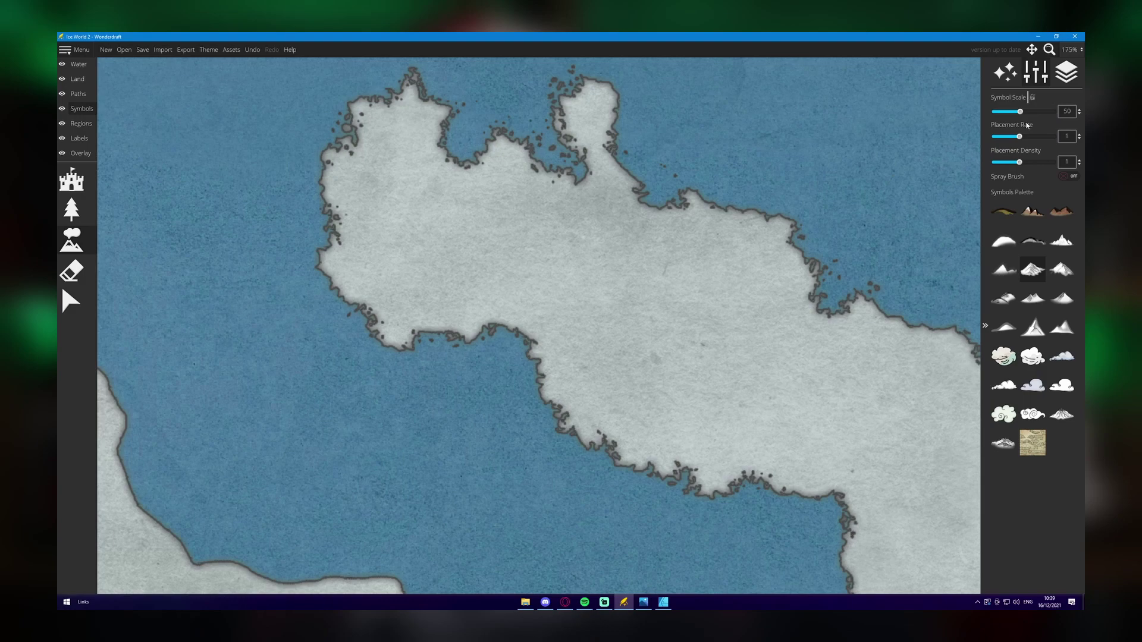
click(558, 268)
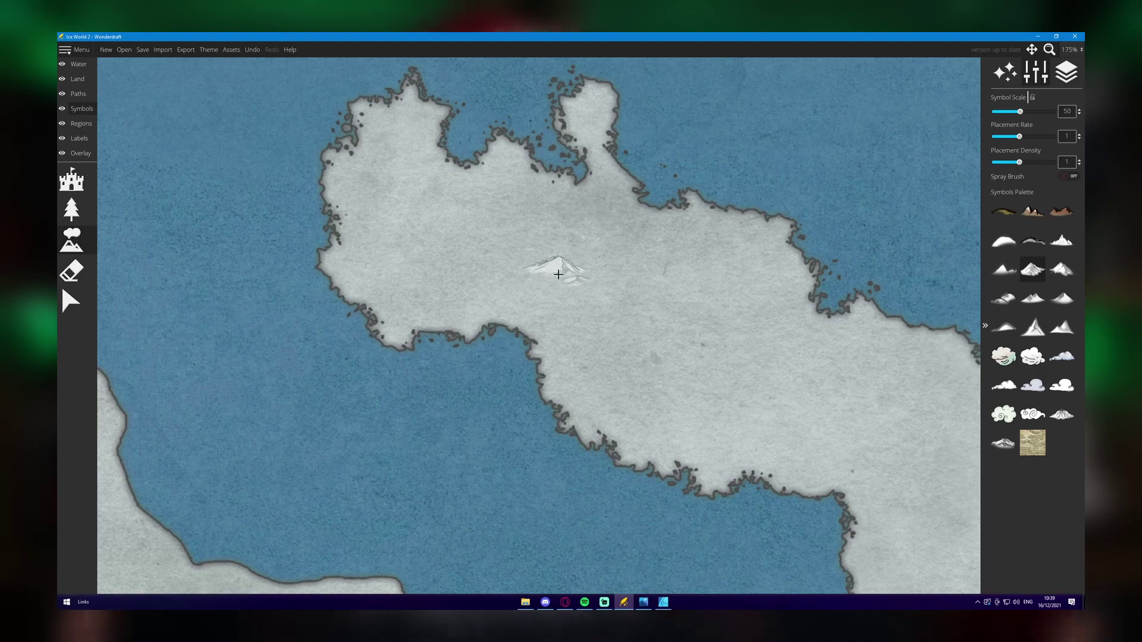
key(ctrl+z)
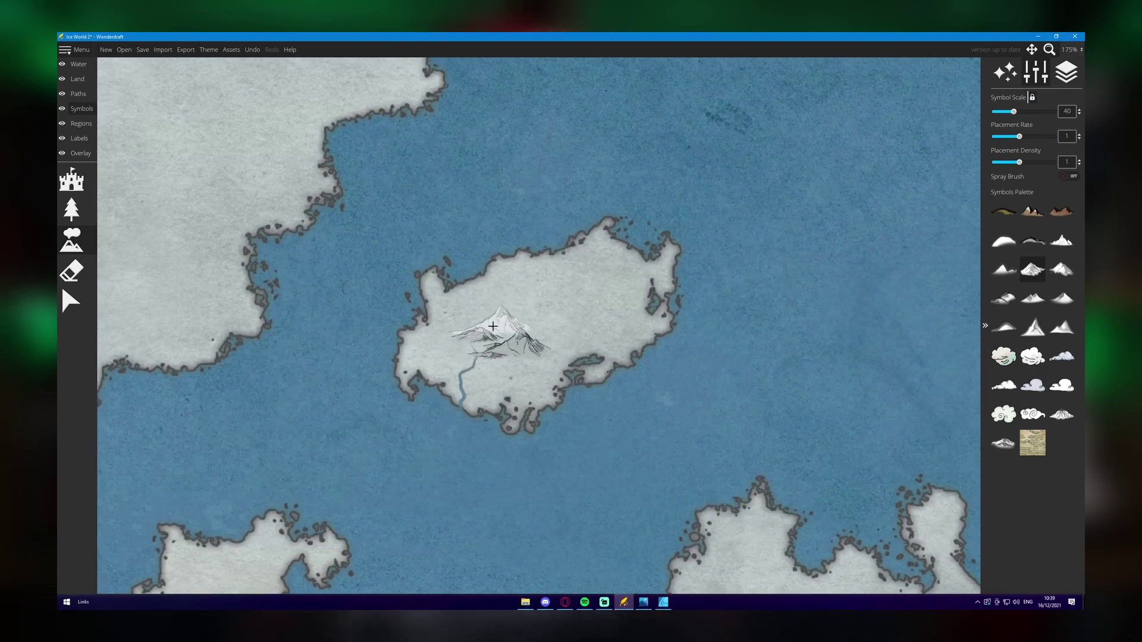
click(470, 322)
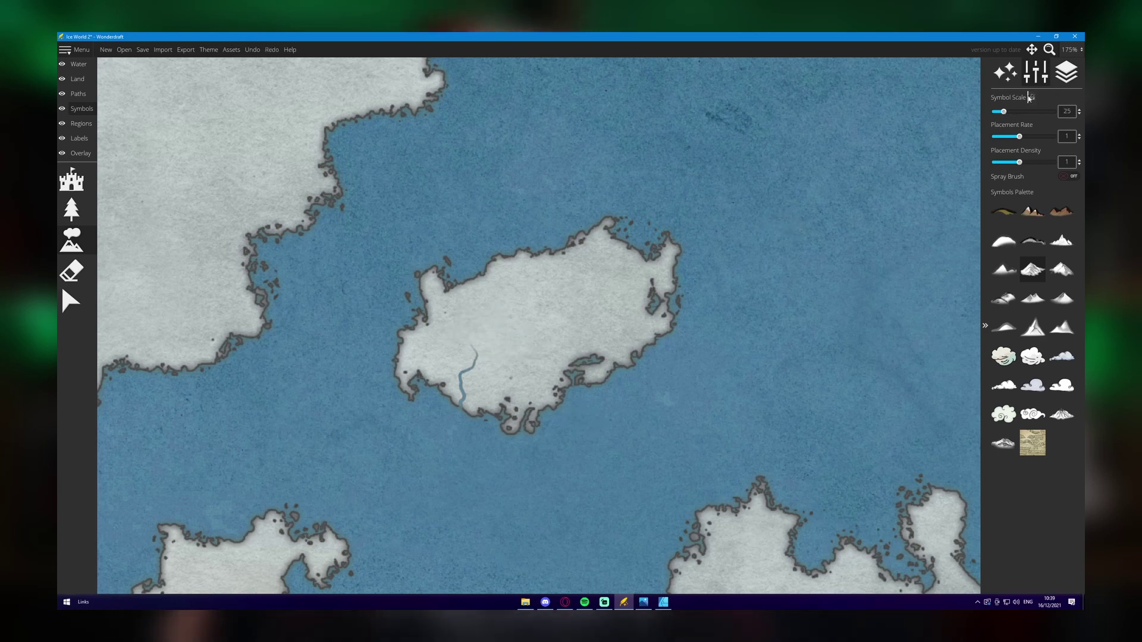
Place mountain ranges at symbol scale 25 around the small island's river source and along the eastern island's western end
click(476, 340)
click(466, 320)
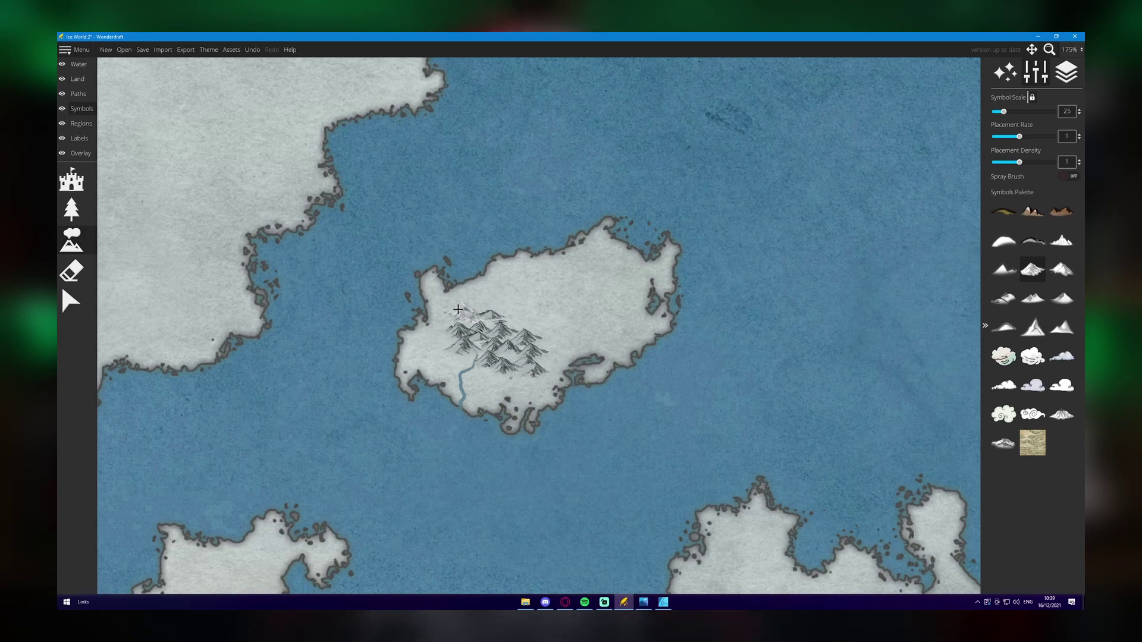
drag(583, 400, 433, 122)
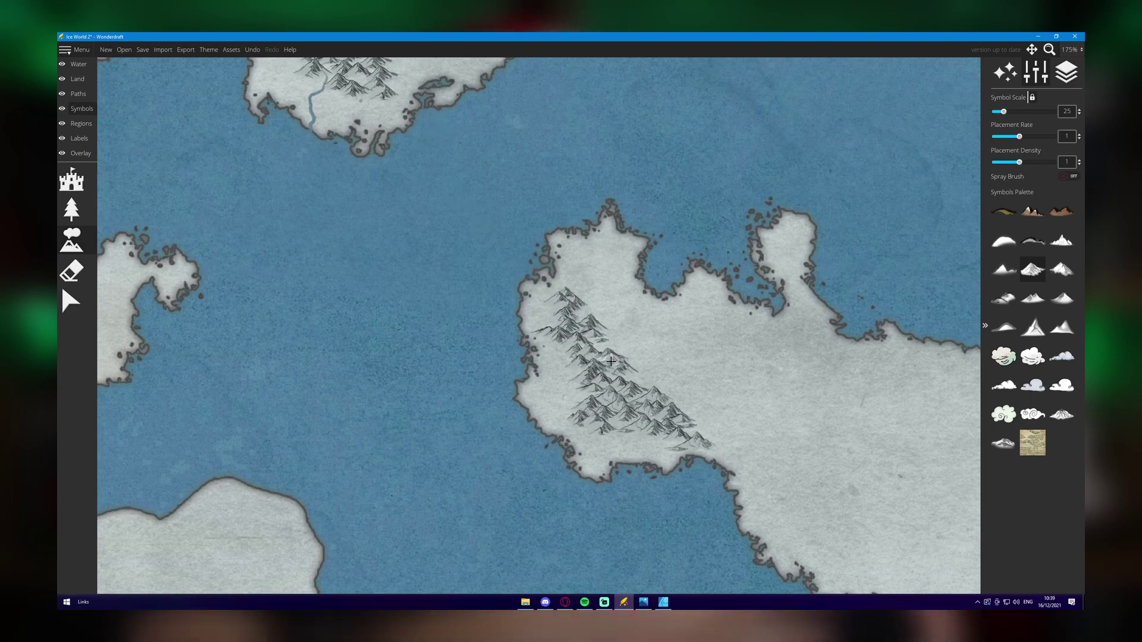
drag(674, 430, 518, 148)
Place a mountain range at symbol scale 25 along the eastern side of the northwestern landmass
scroll(514, 179, down, 2)
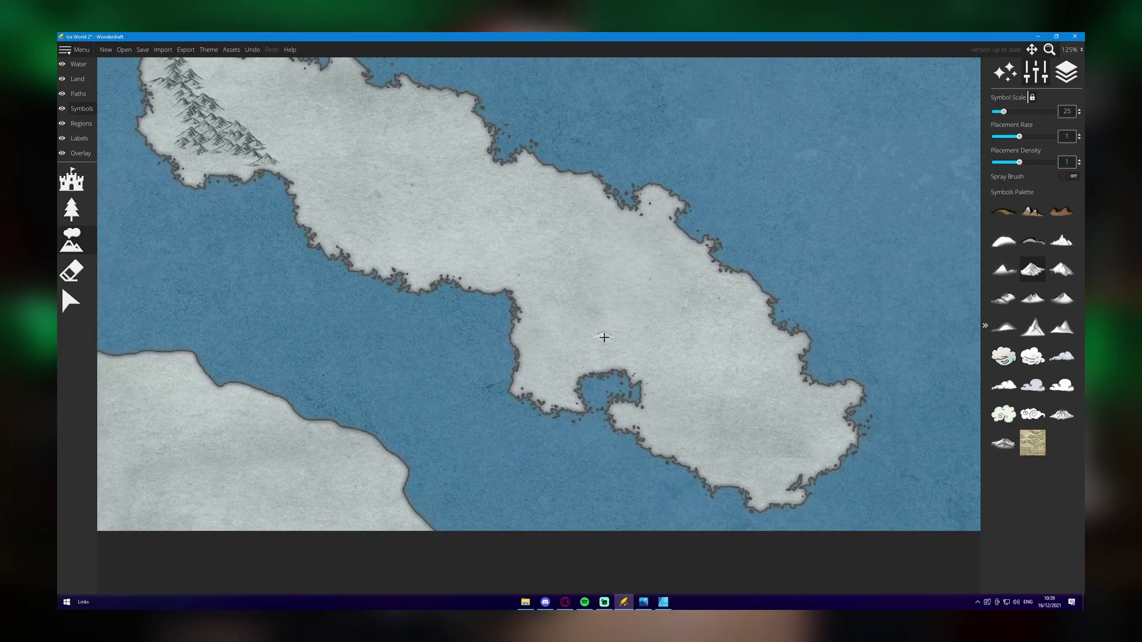
scroll(500, 204, down, 2)
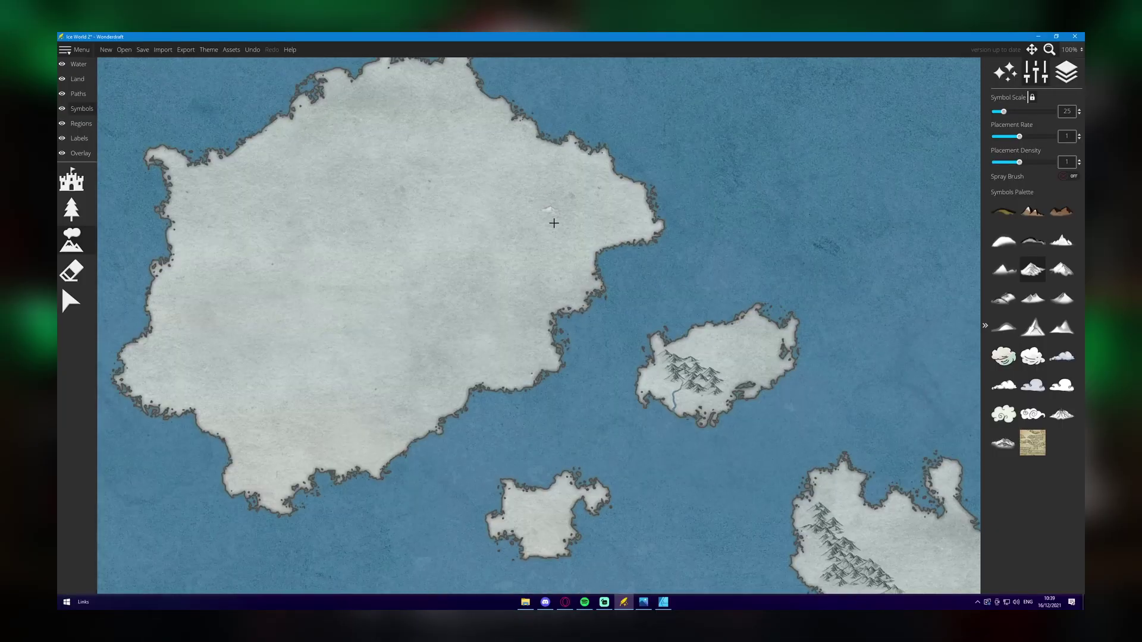
scroll(559, 273, up, 2)
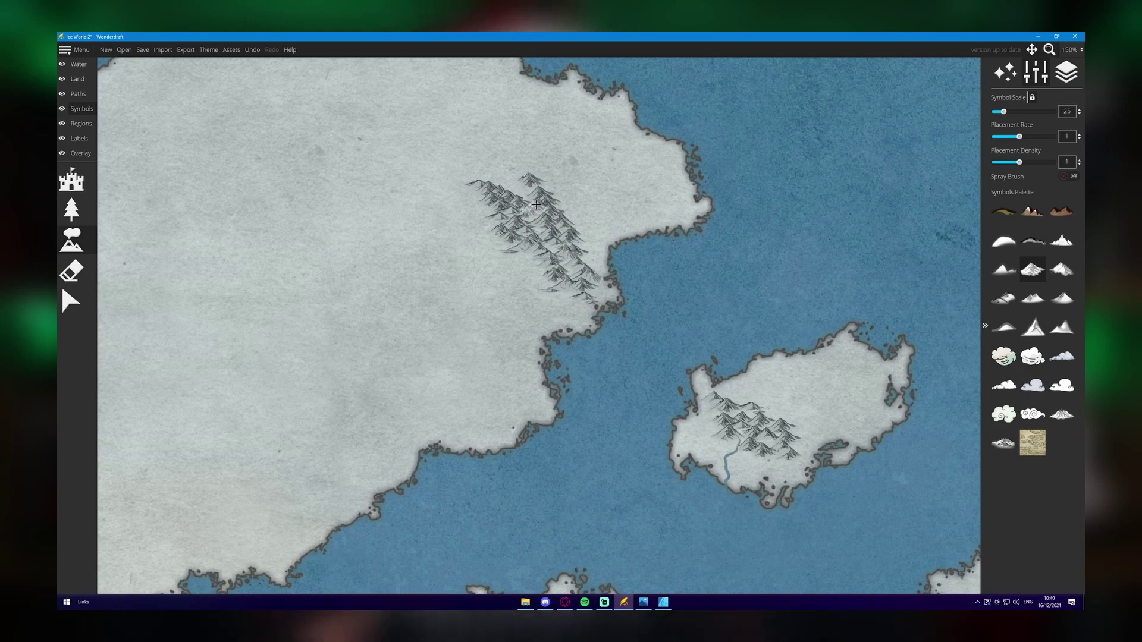
scroll(542, 205, down, 3)
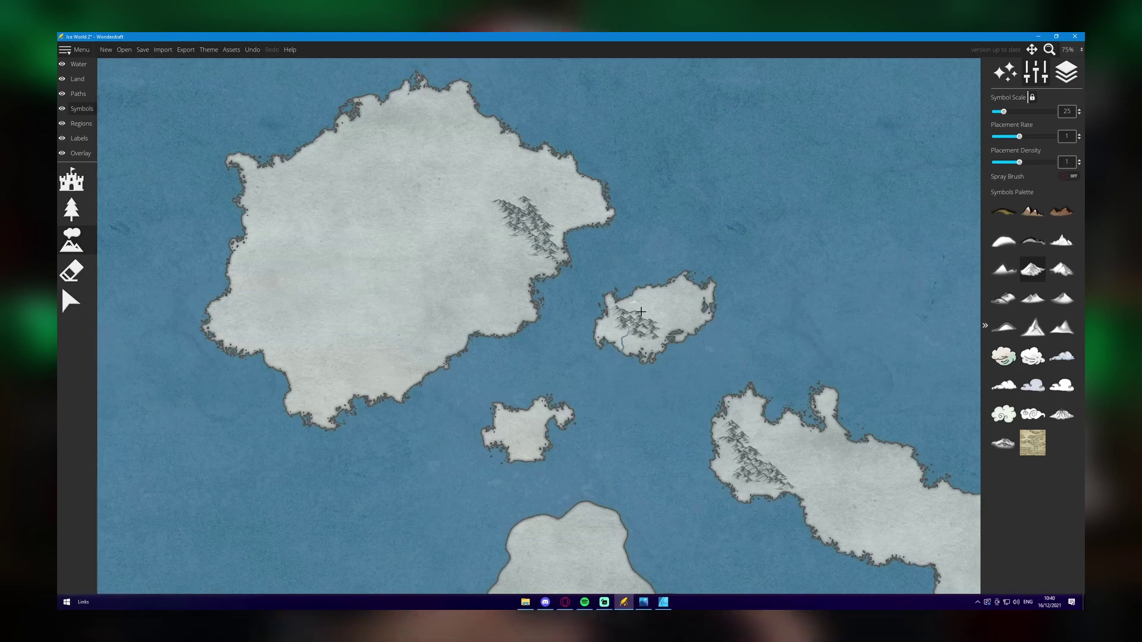
Try spraying mountains at symbol scale 25 across the eastern island's southeastern half with spray brush size 1024
drag(640, 312, 557, 272)
drag(657, 362, 505, 238)
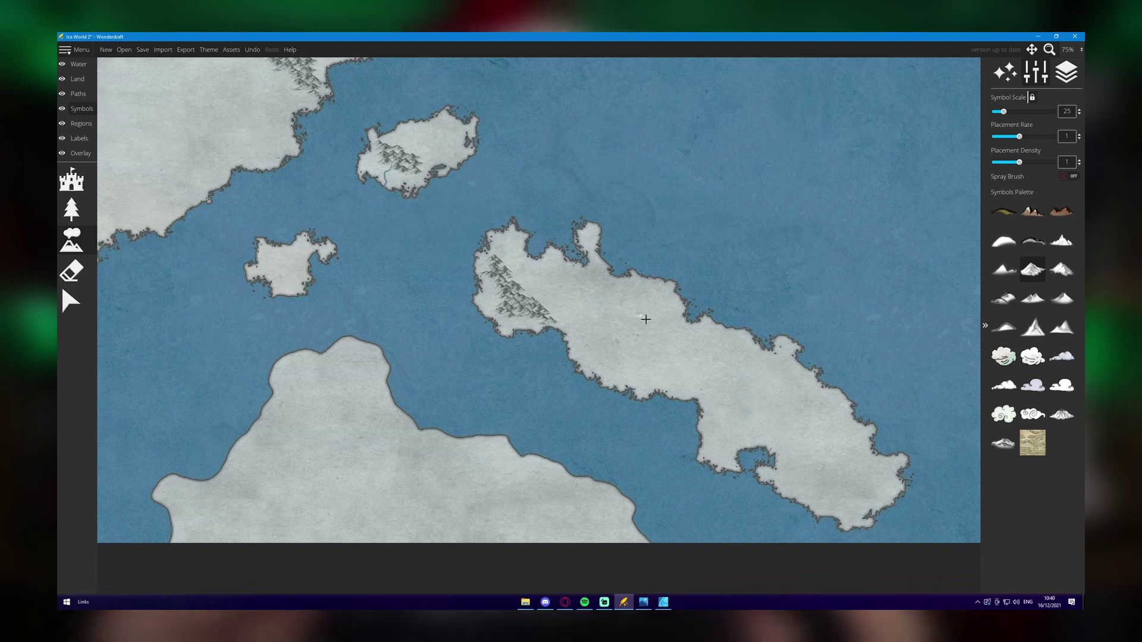
scroll(646, 319, up, 2)
drag(635, 333, 563, 262)
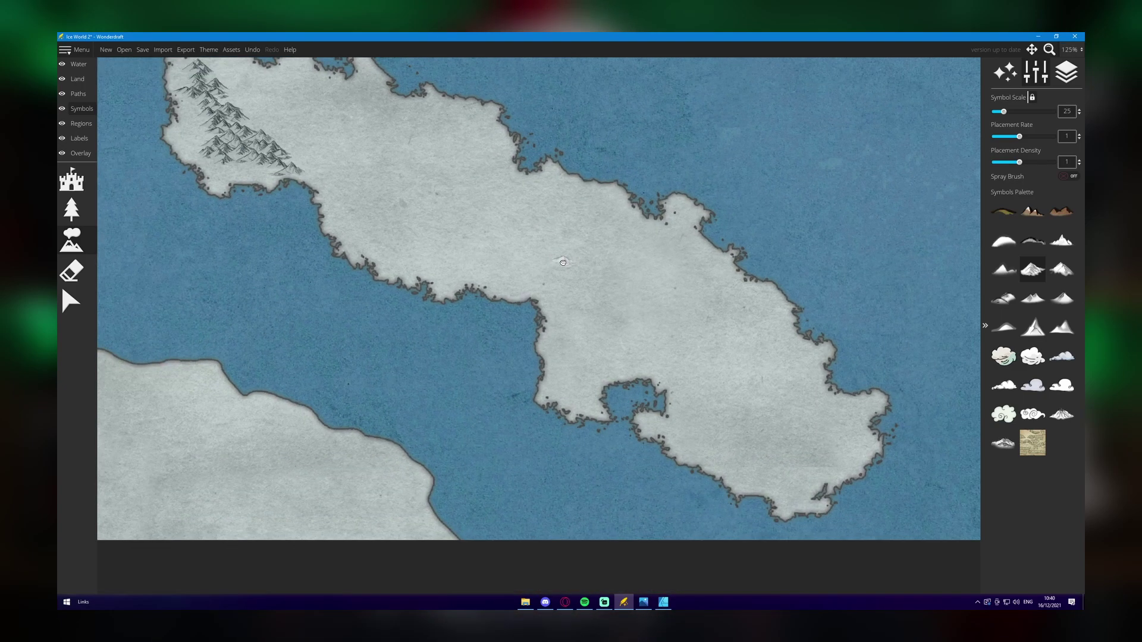
click(1071, 176)
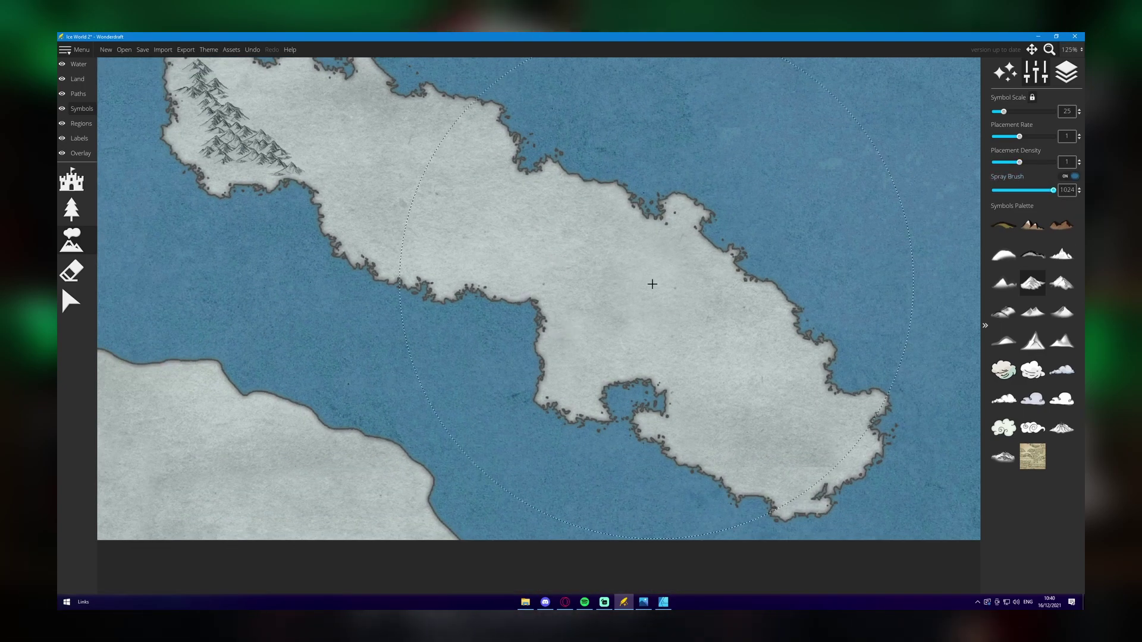
drag(652, 284, 646, 309)
Select and delete the sprayed mountains along the eastern island's western and southern sides, including those in the sea
click(60, 297)
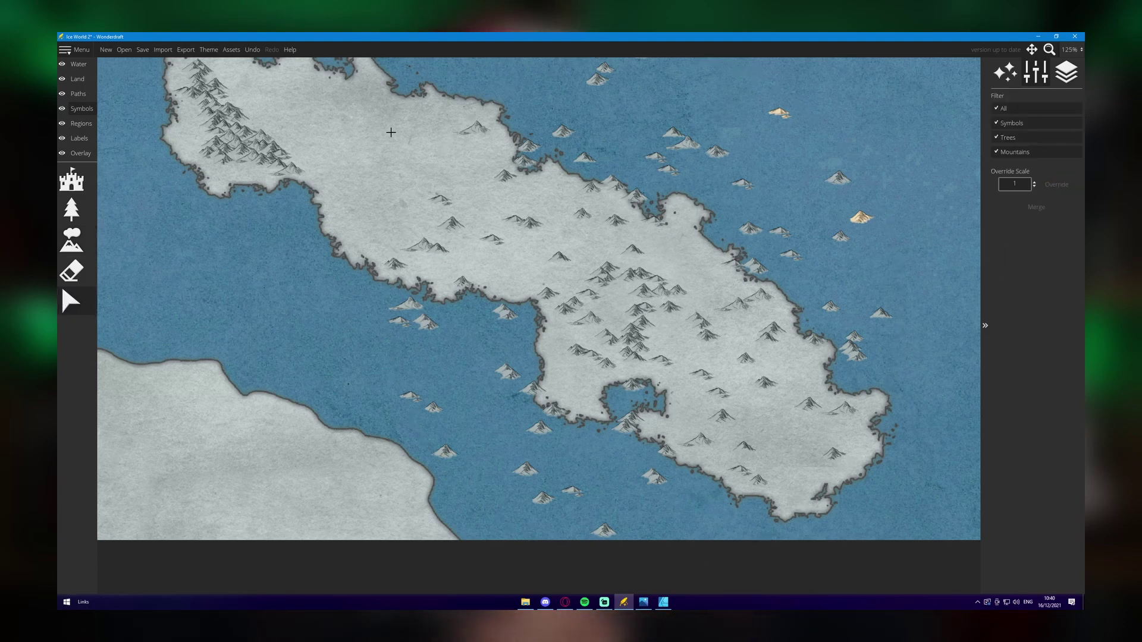
drag(383, 107, 543, 530)
key(Delete)
drag(770, 558, 770, 557)
key(Delete)
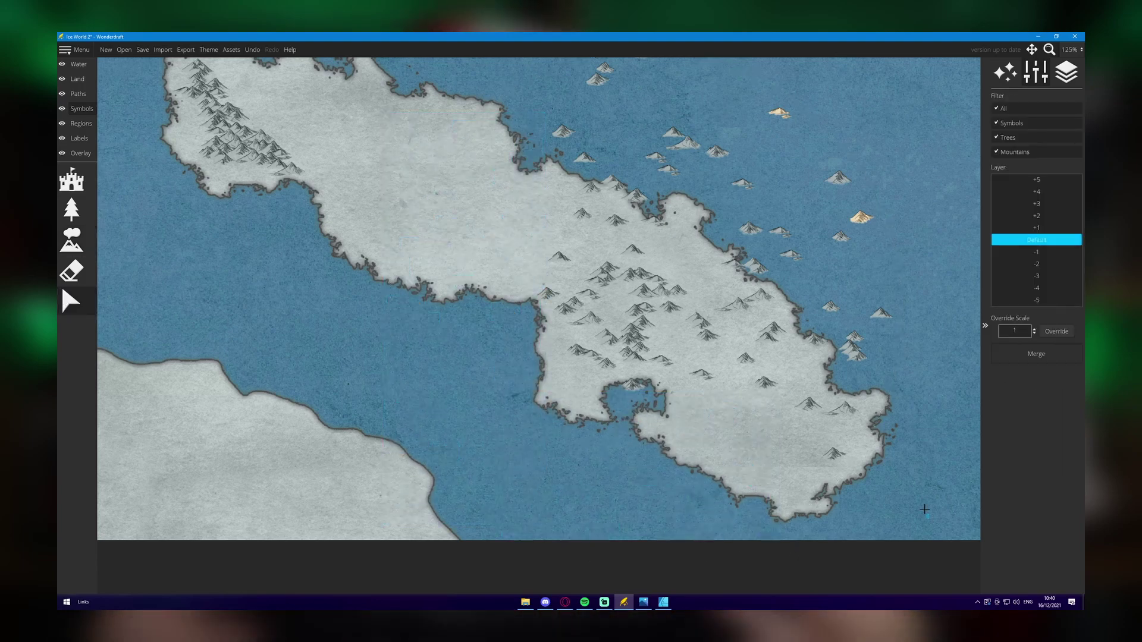
Delete the sprayed mountains on the eastern island's eastern side and in the sea to its north and east
key(Delete)
drag(929, 518, 718, 179)
drag(524, 86, 894, 322)
key(Delete)
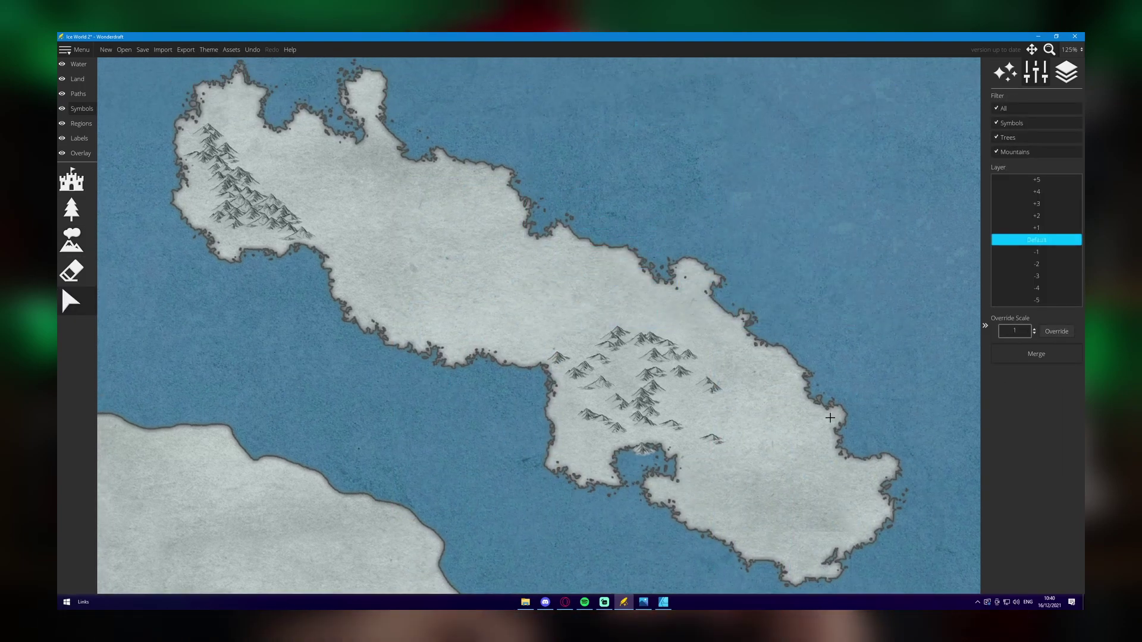
Select and delete the remaining sprayed mountains in the middle of the eastern island
drag(654, 281, 615, 224)
drag(467, 222, 744, 424)
key(Delete)
Place mountain ranges at symbol scale 25 beside the eastern island's southern bay and at its southeastern end
click(71, 240)
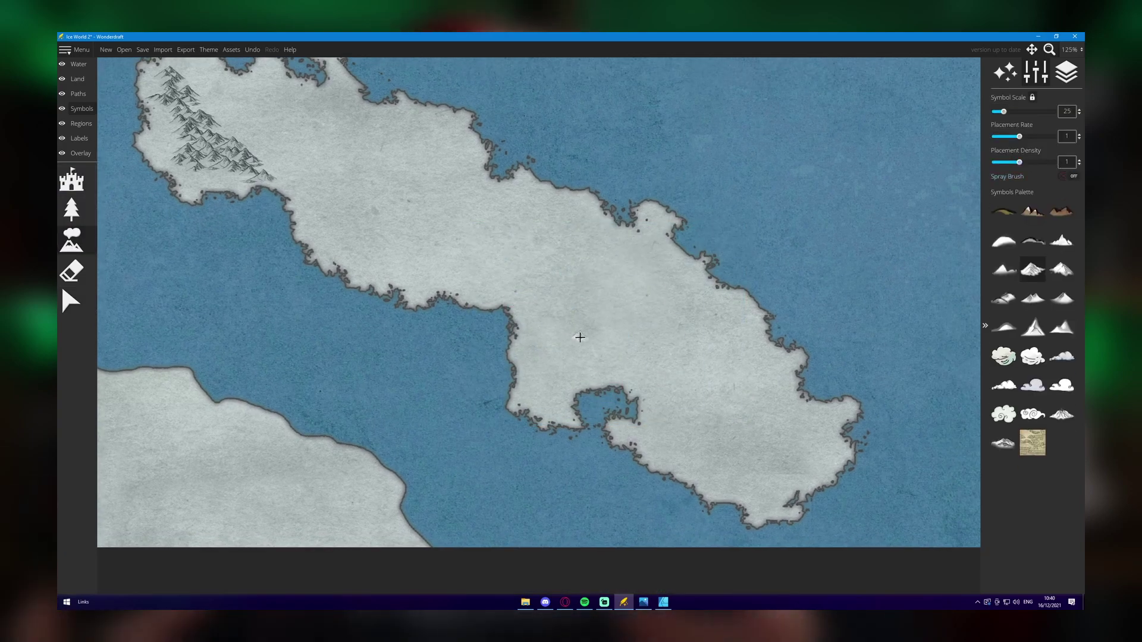
scroll(578, 331, up, 3)
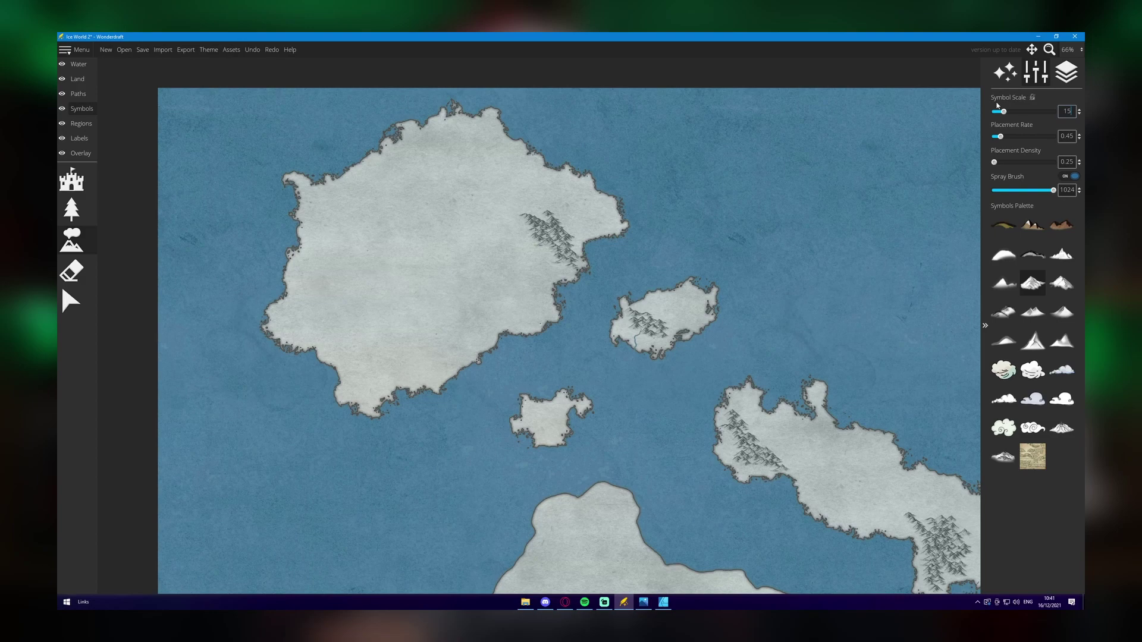
Scatter small mountains over the northwestern landmass with spray brush size 1024, locked scale 15, placement rate 0.45 and density 0.25
click(1032, 97)
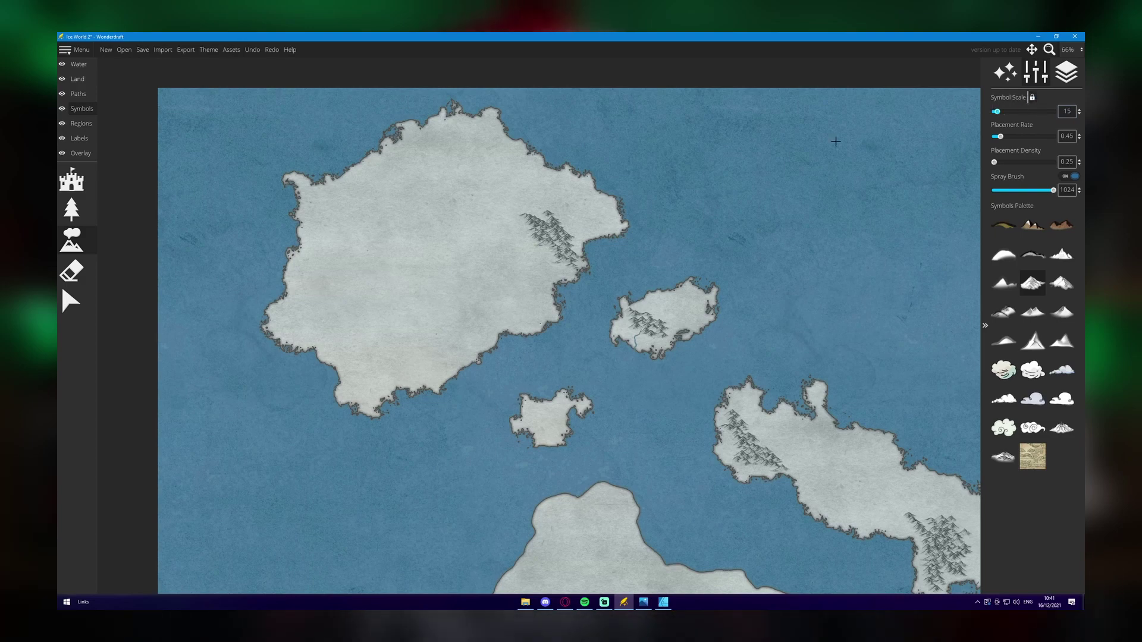
click(429, 258)
click(642, 369)
Scatter small mountains at symbol scale 15 over the long eastern island with the 1024 spray brush
drag(736, 410, 534, 170)
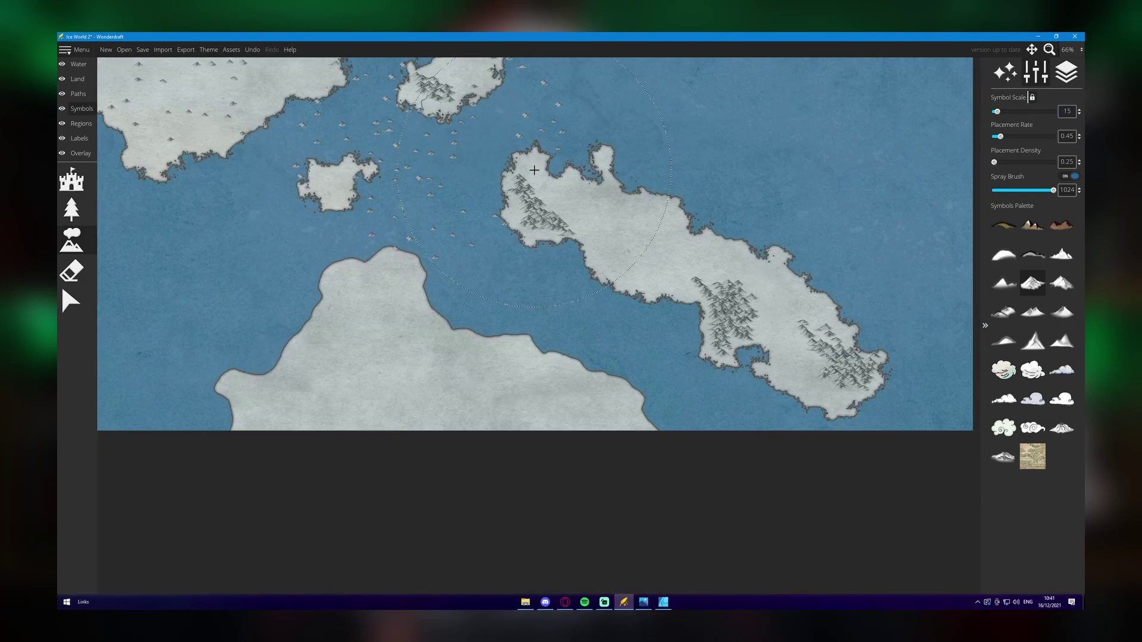
mouse_move(591, 212)
mouse_down()
mouse_move(796, 324)
mouse_move(819, 417)
mouse_move(731, 274)
mouse_move(786, 365)
mouse_up()
drag(523, 169, 803, 364)
Spray more scale 15 mountains over the northwestern landmass's eastern and southwestern edges and the small southern island
click(701, 144)
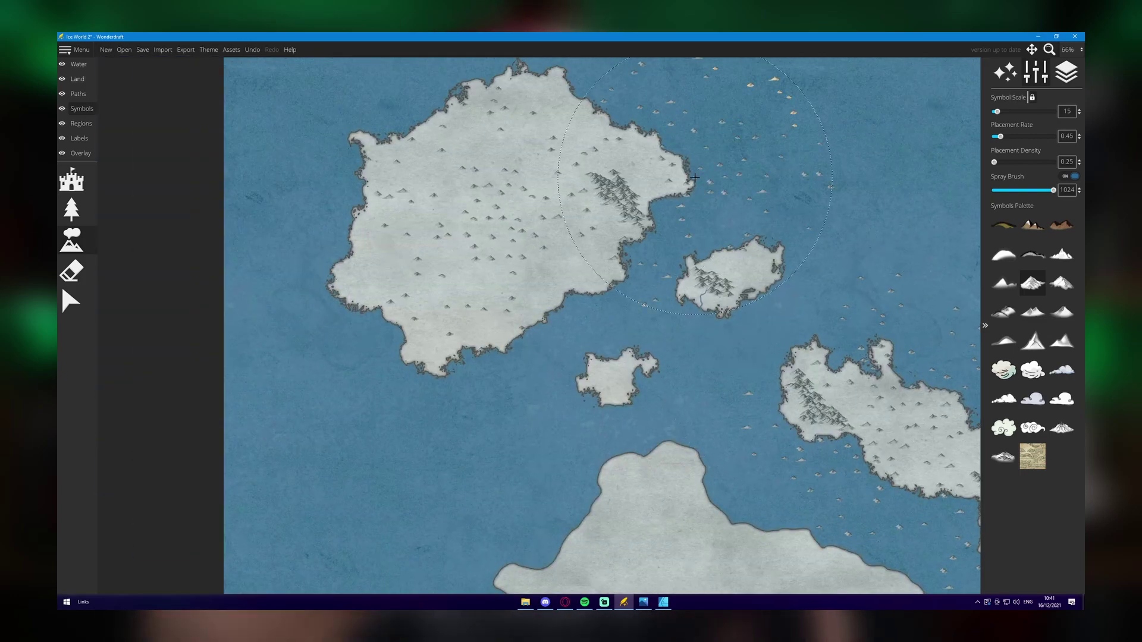
click(357, 352)
click(648, 420)
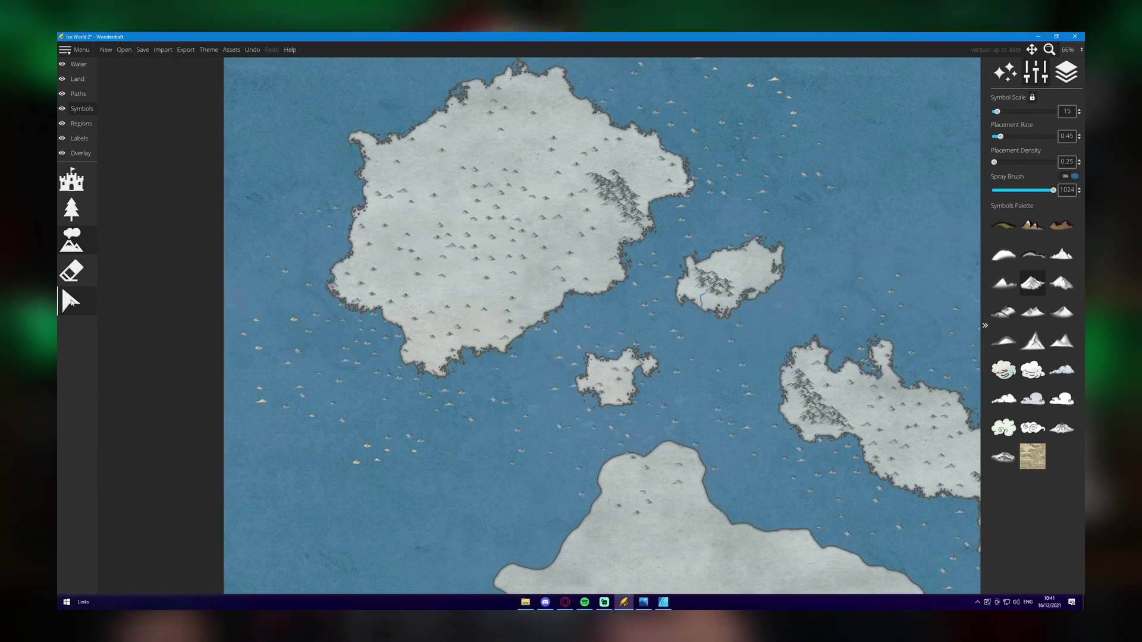
Select and delete the scattered mountains lying in the sea around the northwestern landmass and the small islands
click(71, 302)
drag(232, 164, 692, 402)
key(Delete)
key(Delete)
drag(714, 503, 405, 336)
drag(306, 404, 552, 268)
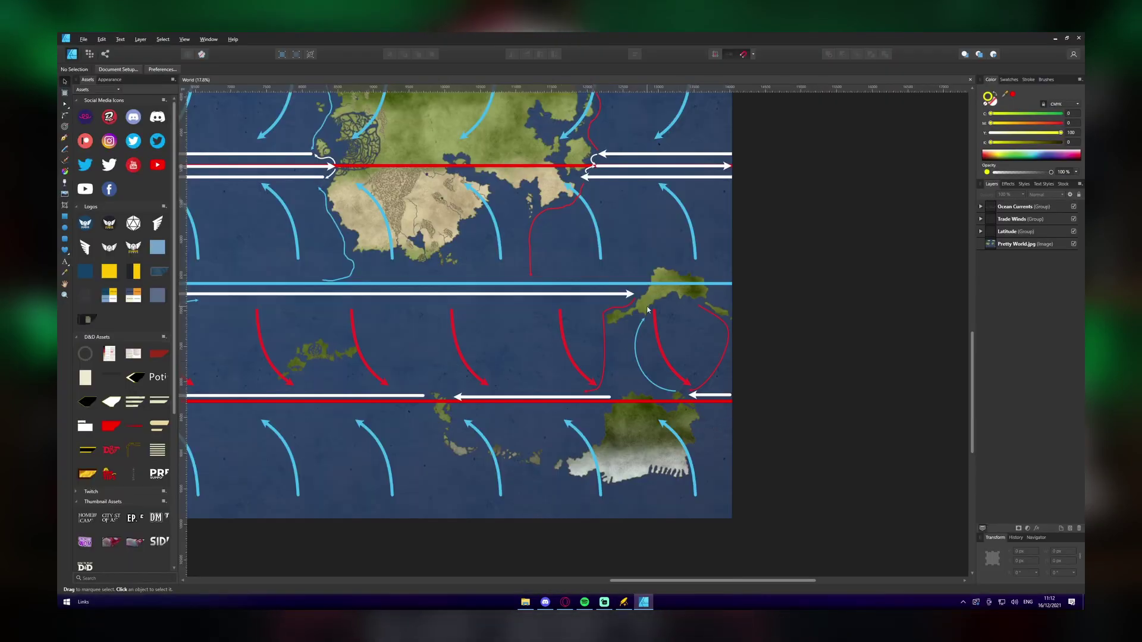
Switch to the world climate map in Affinity Designer and examine the ocean currents and trade winds around the southeastern islands
scroll(701, 392, up, 6)
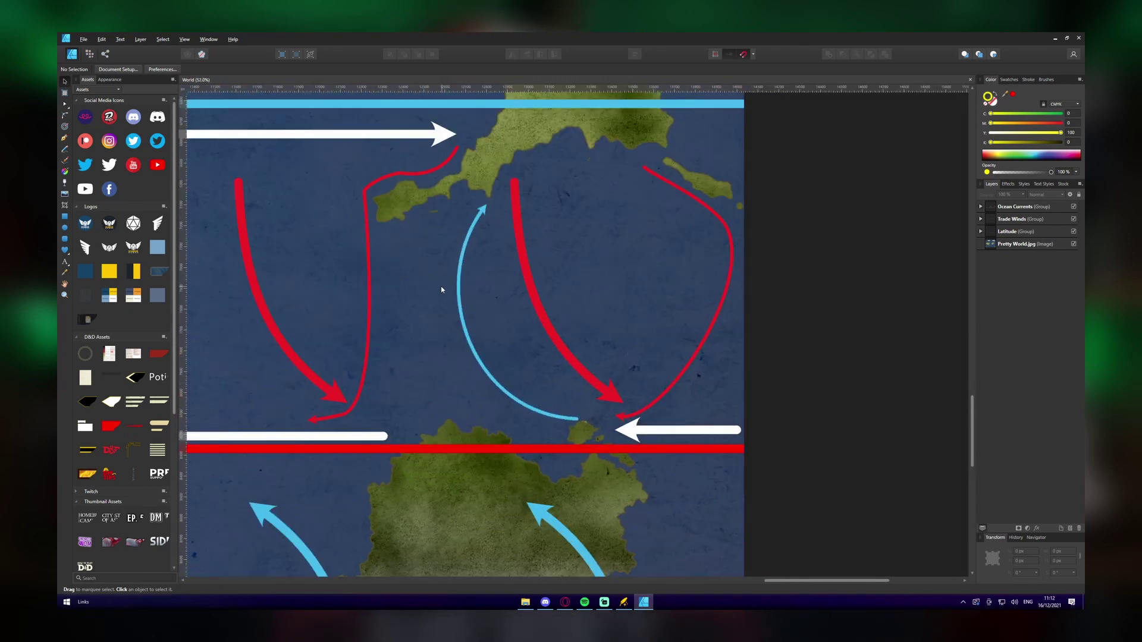
scroll(441, 289, down, 8)
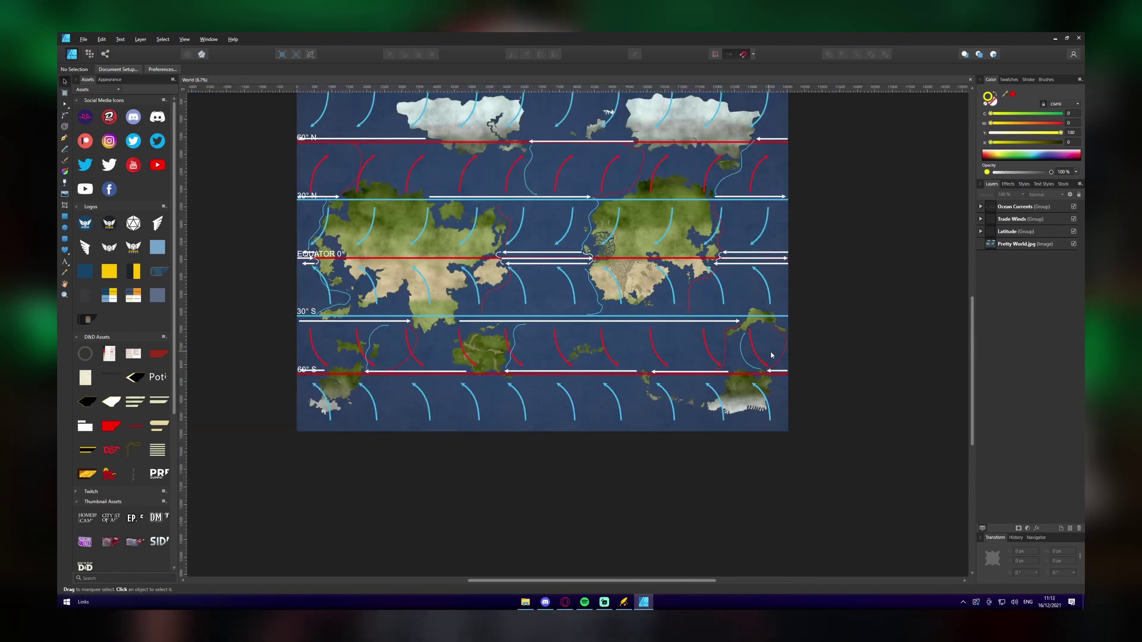
scroll(771, 355, up, 10)
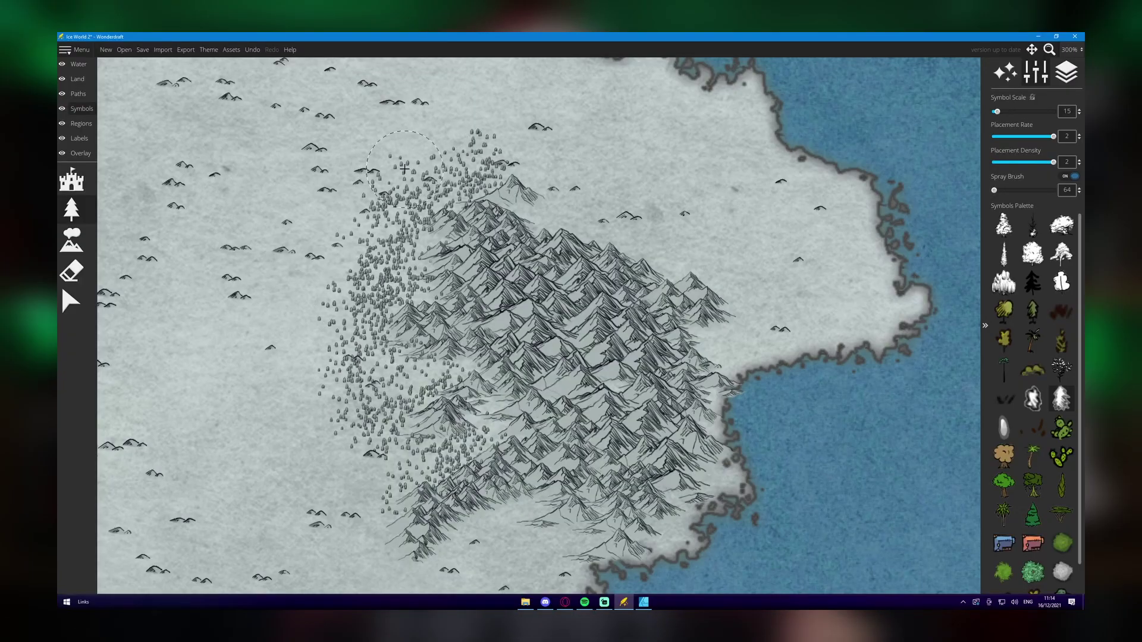
Spray scale 15 trees around the northern edge of the northwestern landmass's eastern mountain range with the 64 spray brush
mouse_move(404, 170)
mouse_down()
mouse_move(527, 201)
mouse_move(552, 189)
mouse_up()
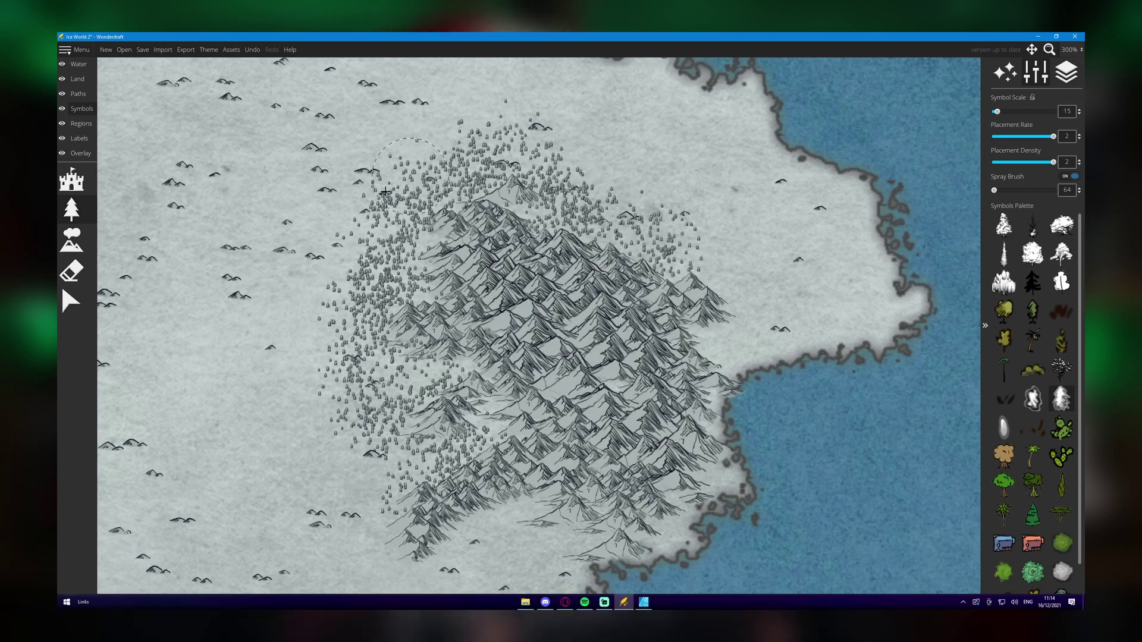
scroll(386, 191, down, 6)
scroll(601, 294, up, 2)
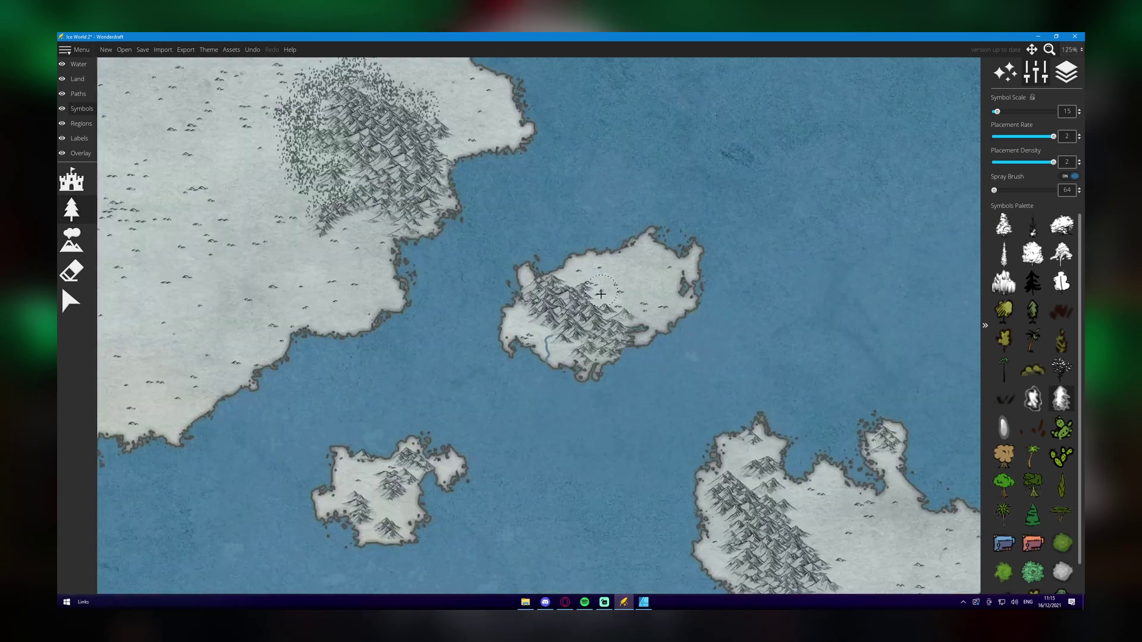
scroll(601, 294, up, 5)
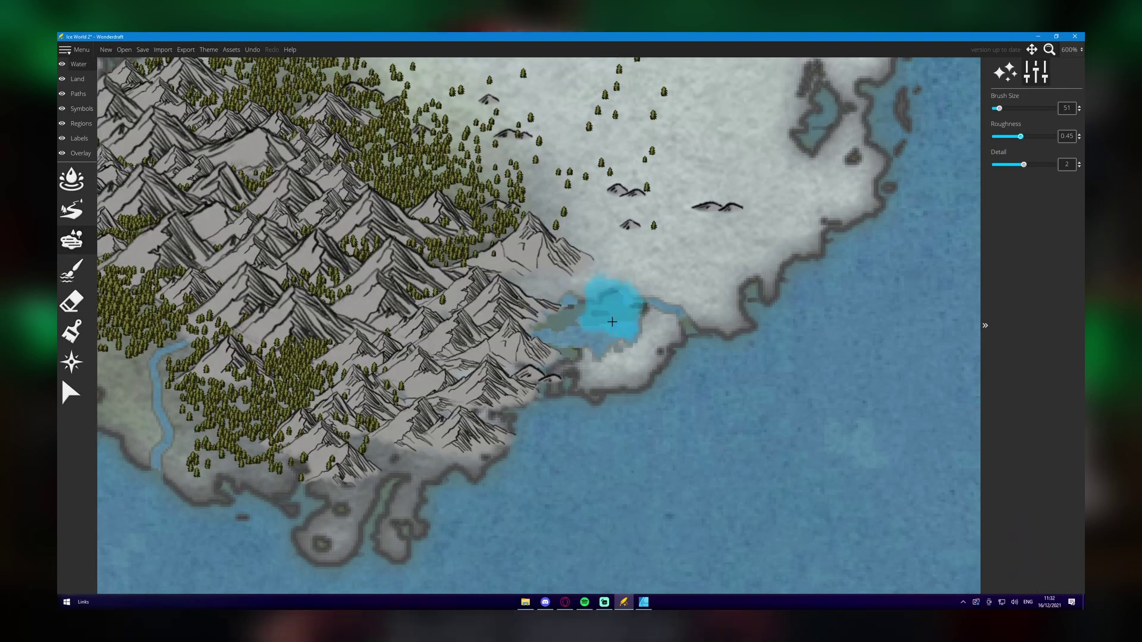
Clean up the land under the lake at the eastern end of the central island's mountains with the landmass eraser and brush
click(77, 78)
click(70, 331)
click(72, 240)
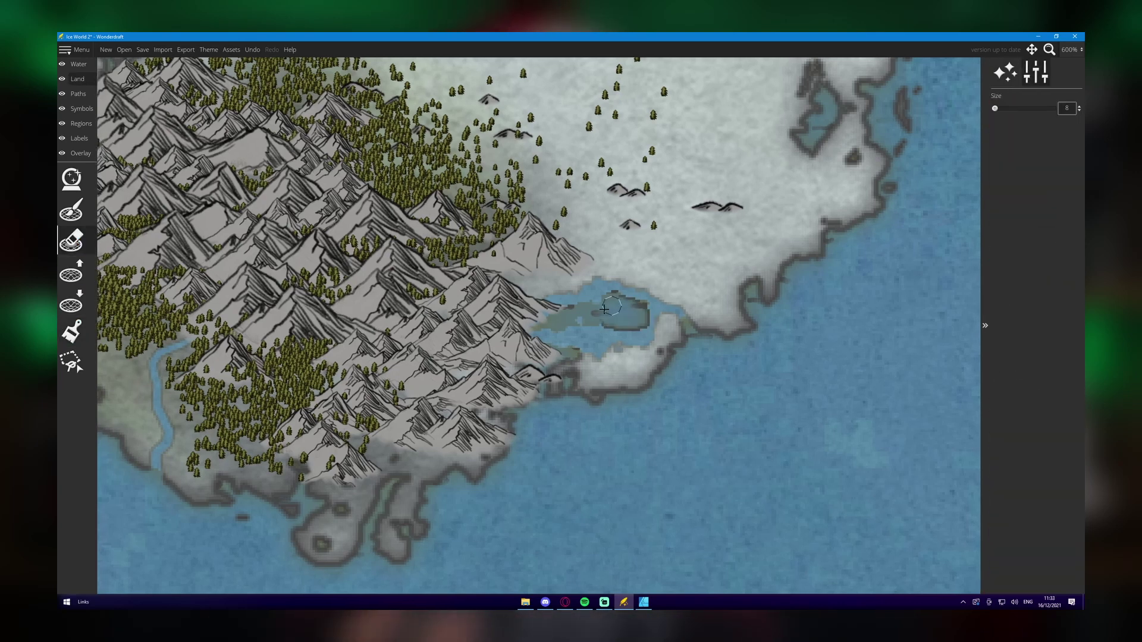
mouse_move(604, 310)
mouse_down()
mouse_move(536, 334)
mouse_move(601, 349)
mouse_move(586, 327)
mouse_move(543, 310)
mouse_move(610, 314)
mouse_move(586, 315)
mouse_up()
click(72, 211)
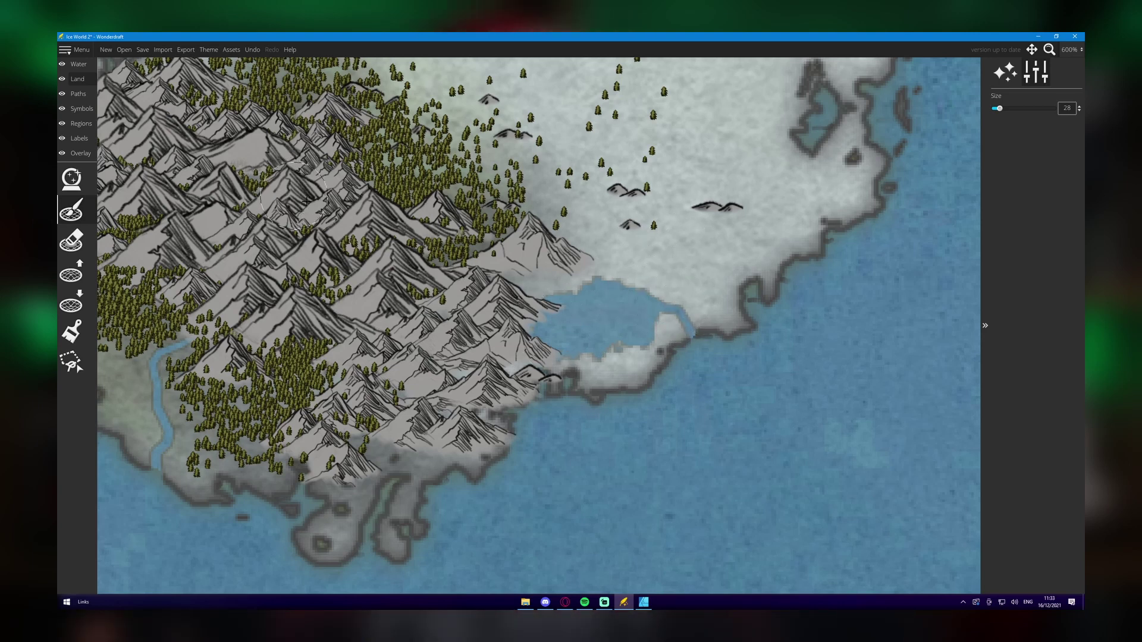
click(78, 65)
click(81, 109)
click(69, 306)
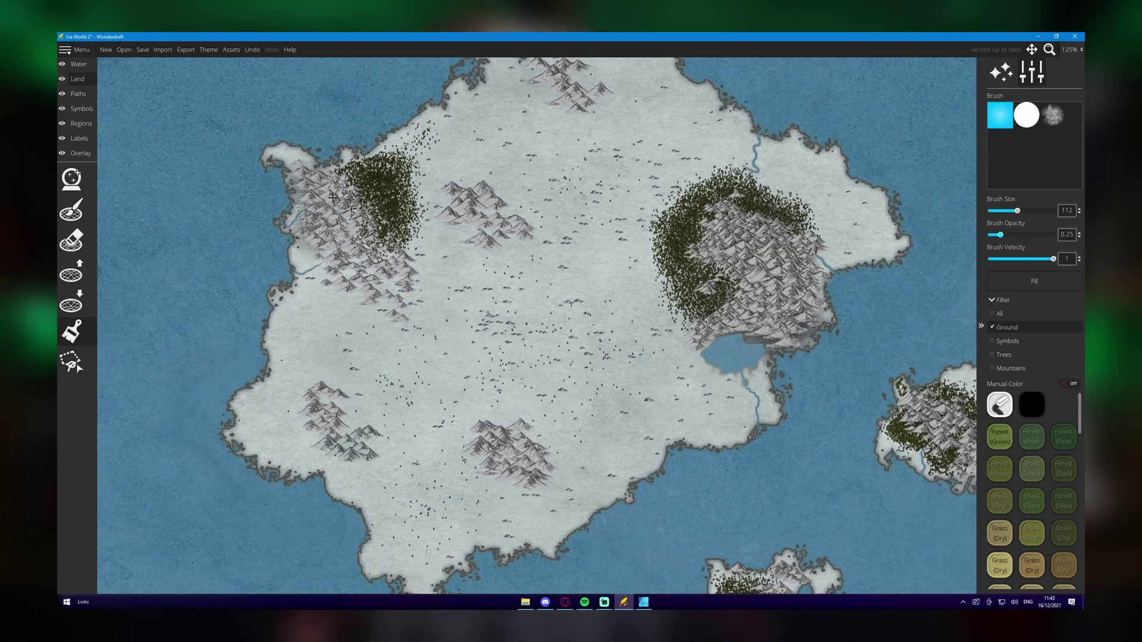
Shade the ground at the southern end of the western mountain range and try shading the range east of it at brush size 112
drag(392, 285, 399, 299)
drag(493, 209, 515, 228)
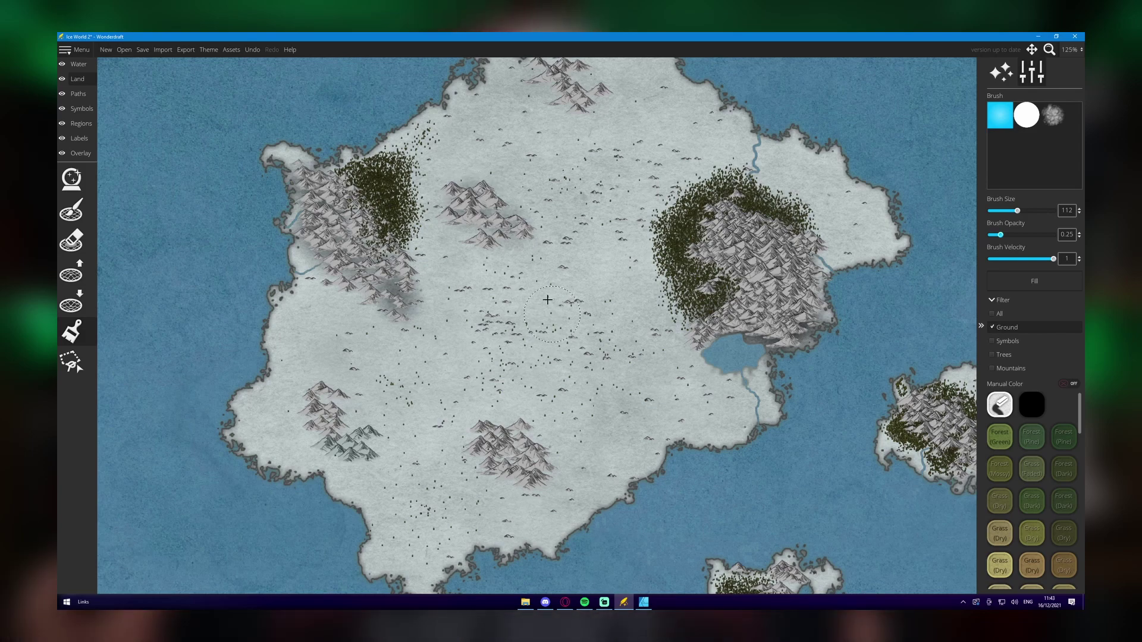
key(ctrl+z)
scroll(488, 191, down, 4)
scroll(486, 242, down, 1)
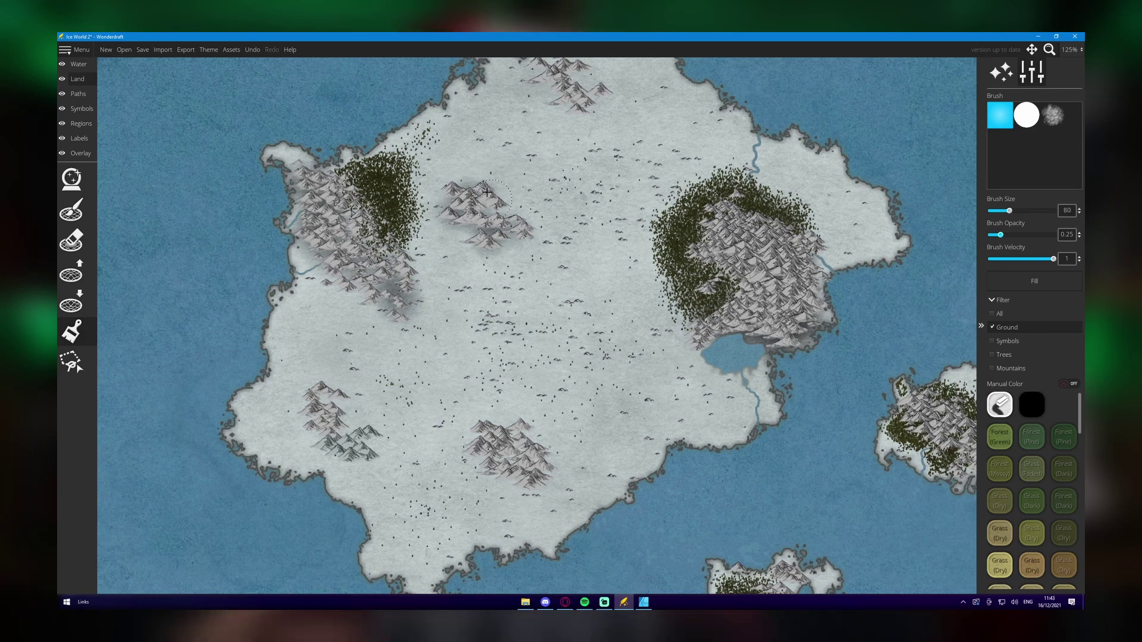
Shade the ground around the landmass's inner, northern and southern mountain ranges with brush size 60 and opacity 0.19
key(ctrl+z)
scroll(486, 191, down, 1)
drag(999, 236, 995, 237)
scroll(391, 192, up, 3)
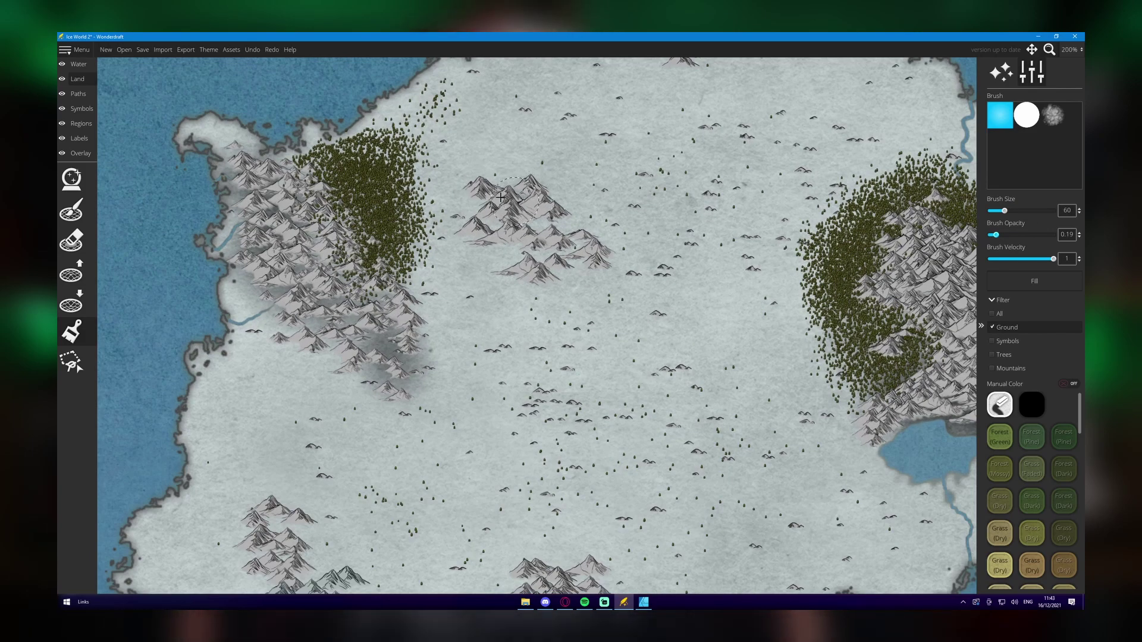
drag(531, 259, 503, 503)
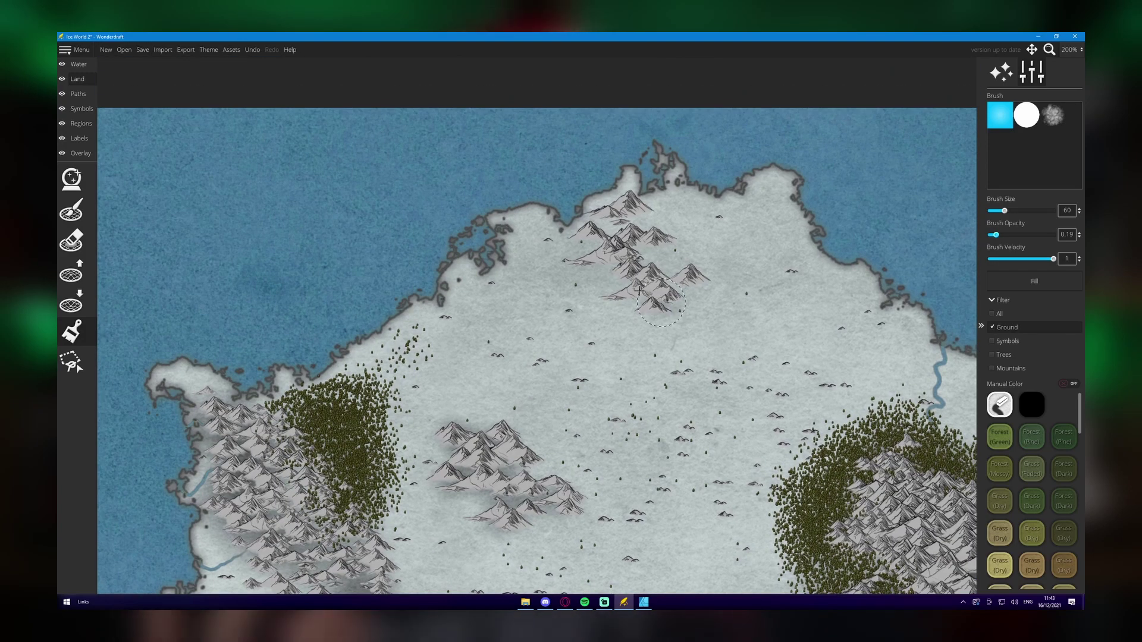
drag(589, 243, 619, 247)
drag(580, 574, 568, 53)
mouse_move(280, 228)
mouse_down()
mouse_move(316, 273)
mouse_move(319, 303)
mouse_up()
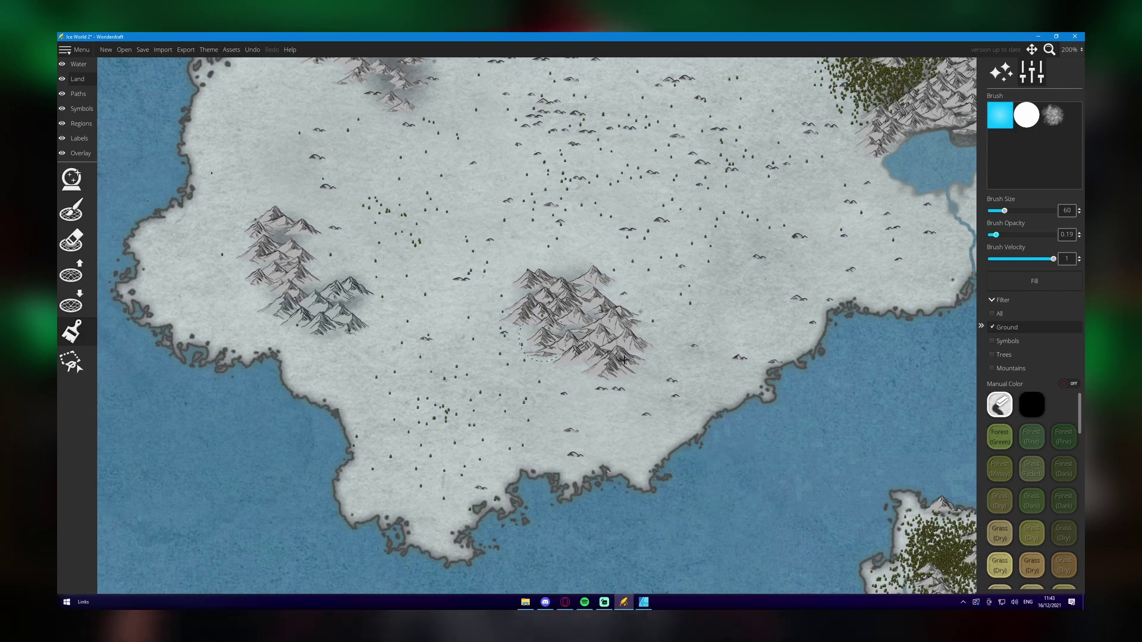
drag(587, 275, 311, 397)
Shade the ground around the mountains on the two small islands and along the long eastern island
drag(755, 536, 420, 271)
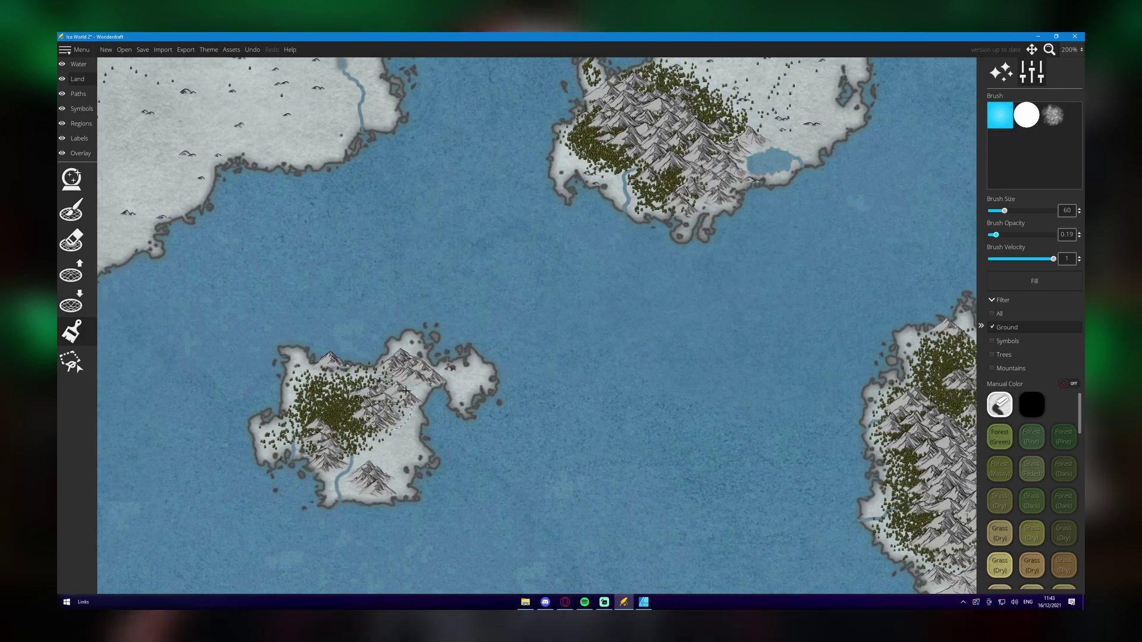
key(Up)
key(Right)
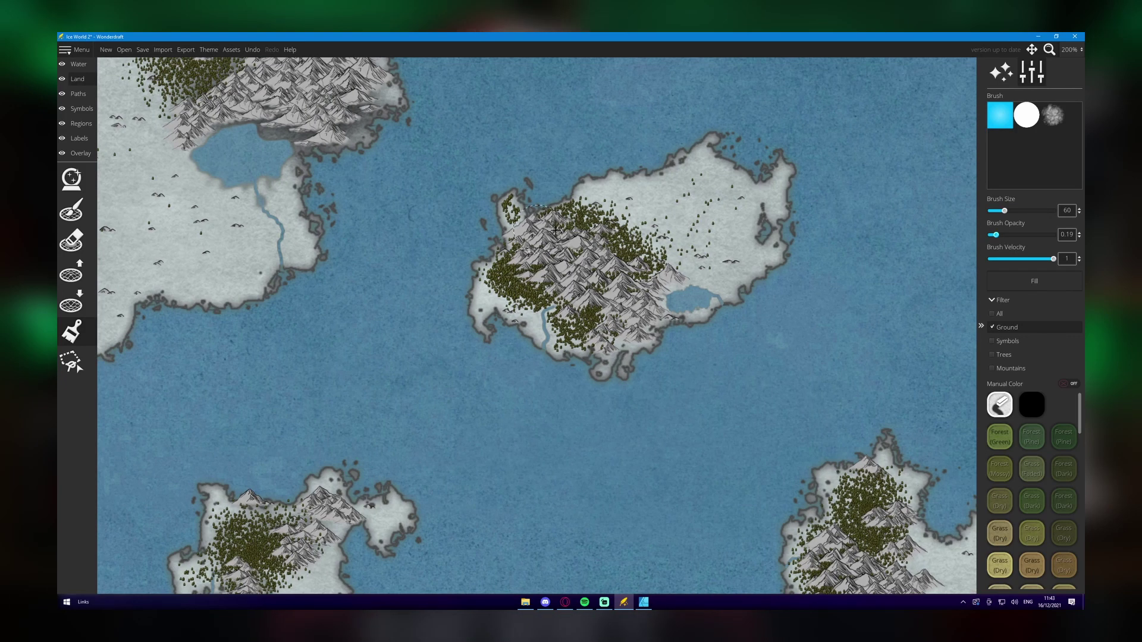
key(Down)
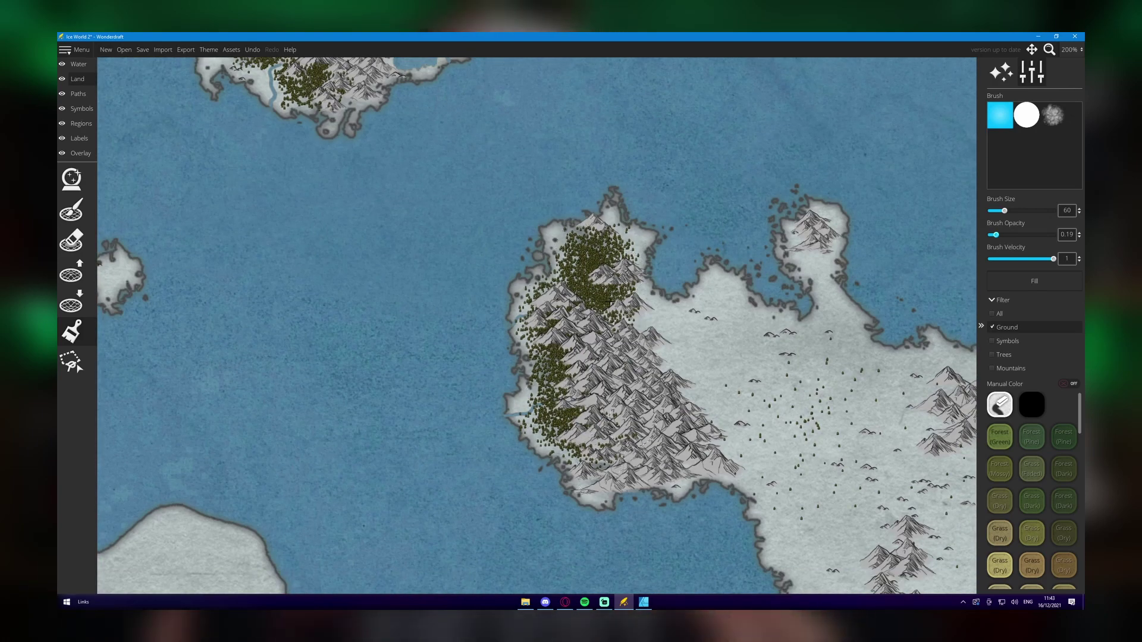
drag(657, 388, 446, 276)
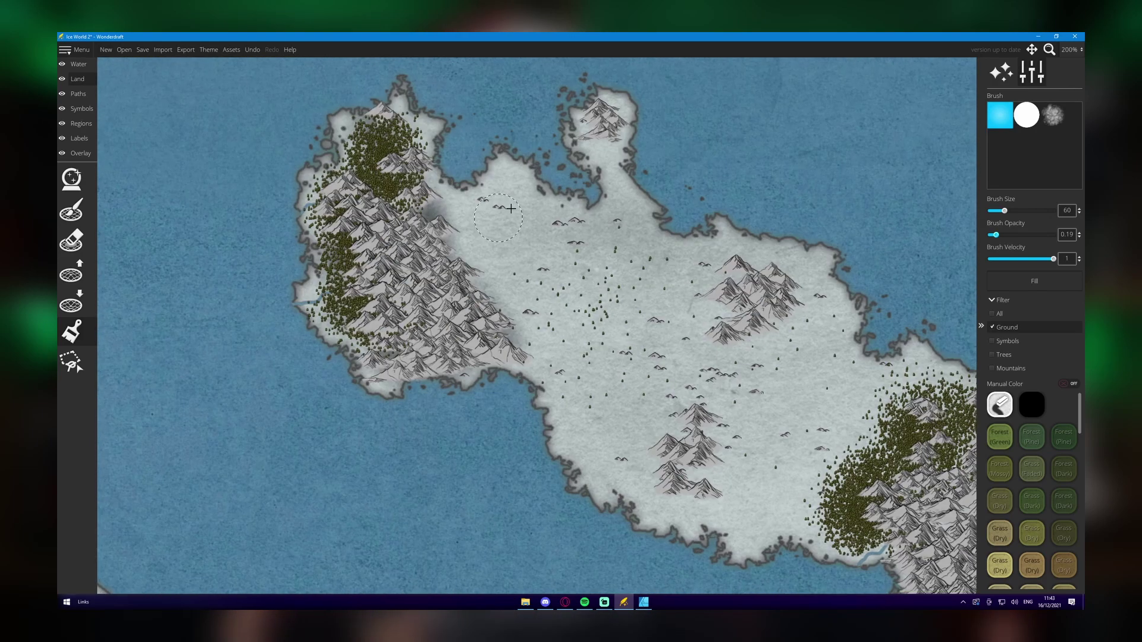
drag(612, 112, 591, 131)
drag(715, 278, 737, 275)
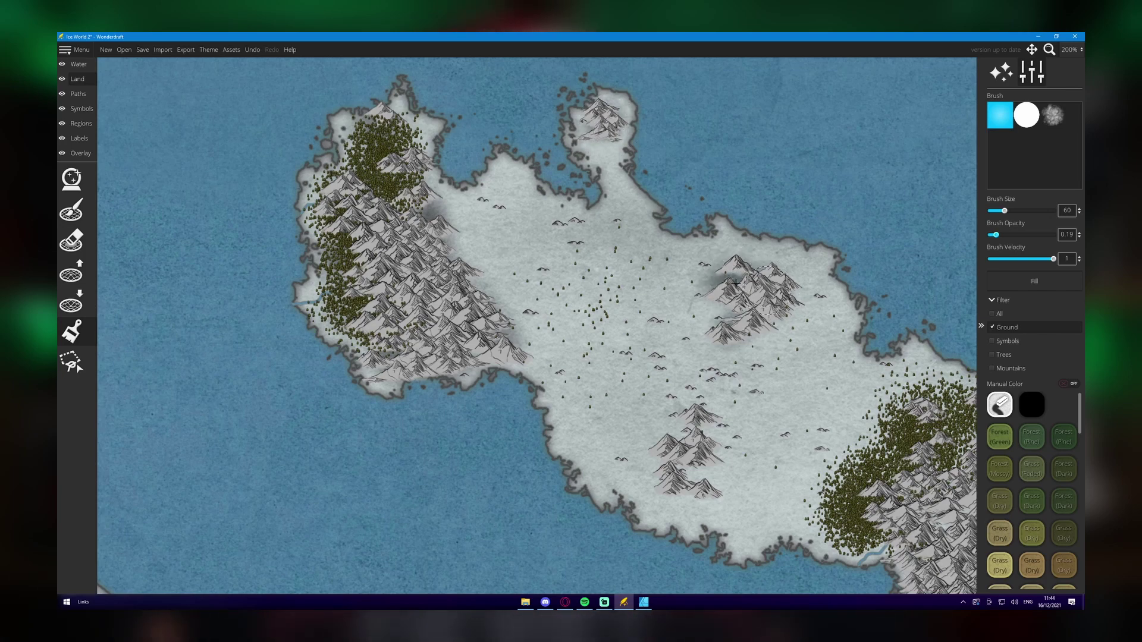
key(Right)
key(Down)
drag(864, 314, 604, 223)
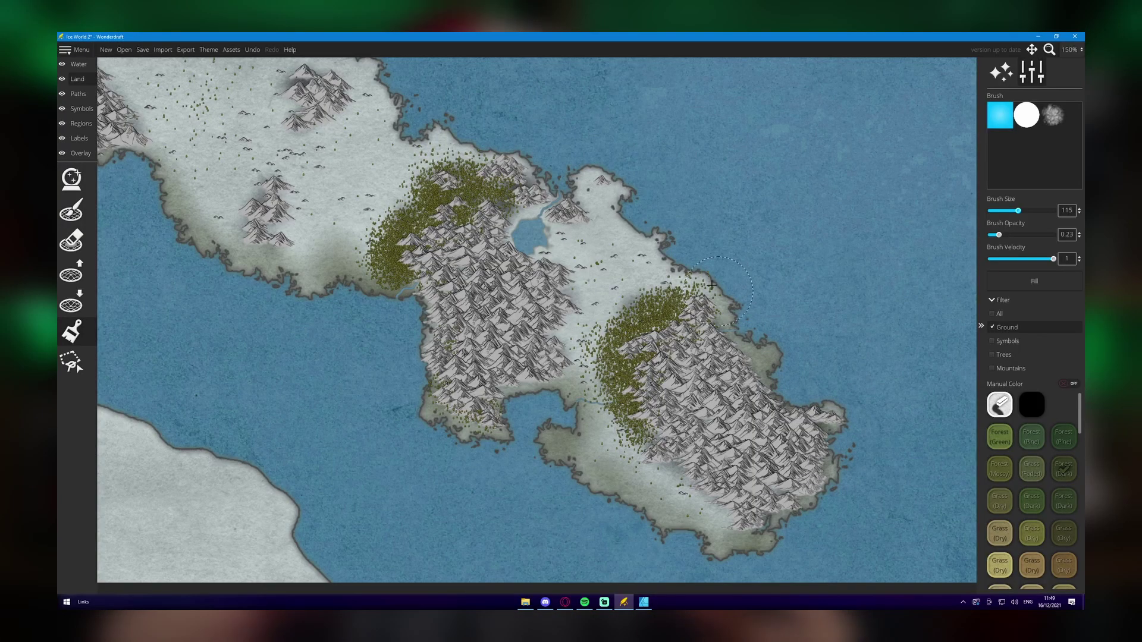
Tint the coasts of the long eastern island and the small islands green with brush size 115 and opacity 0.23
drag(712, 286, 834, 390)
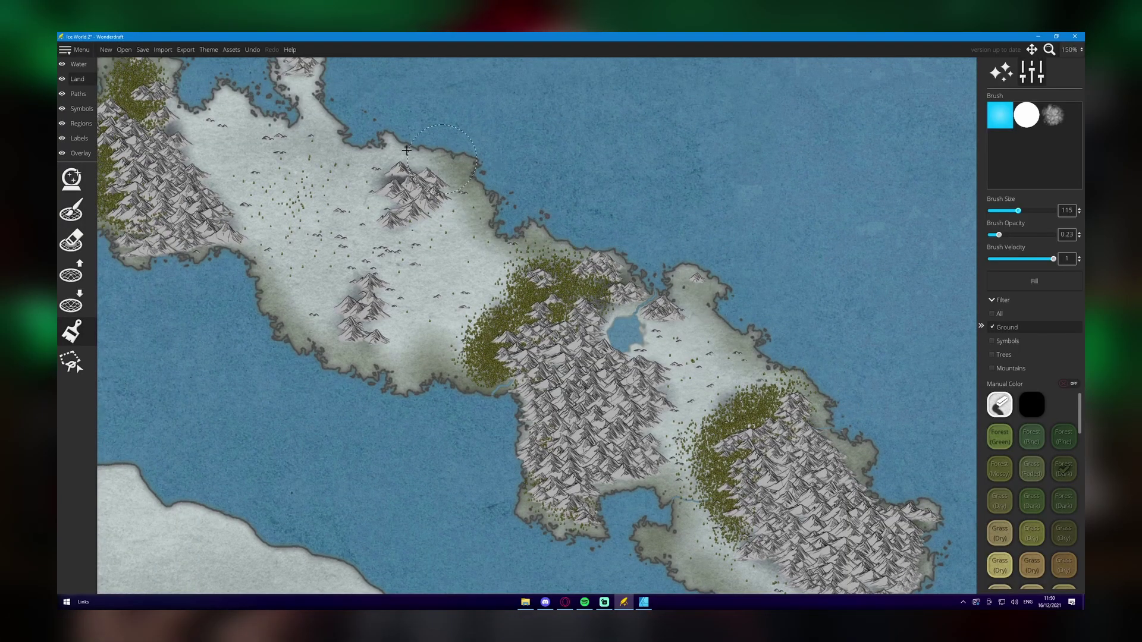
drag(336, 131, 671, 379)
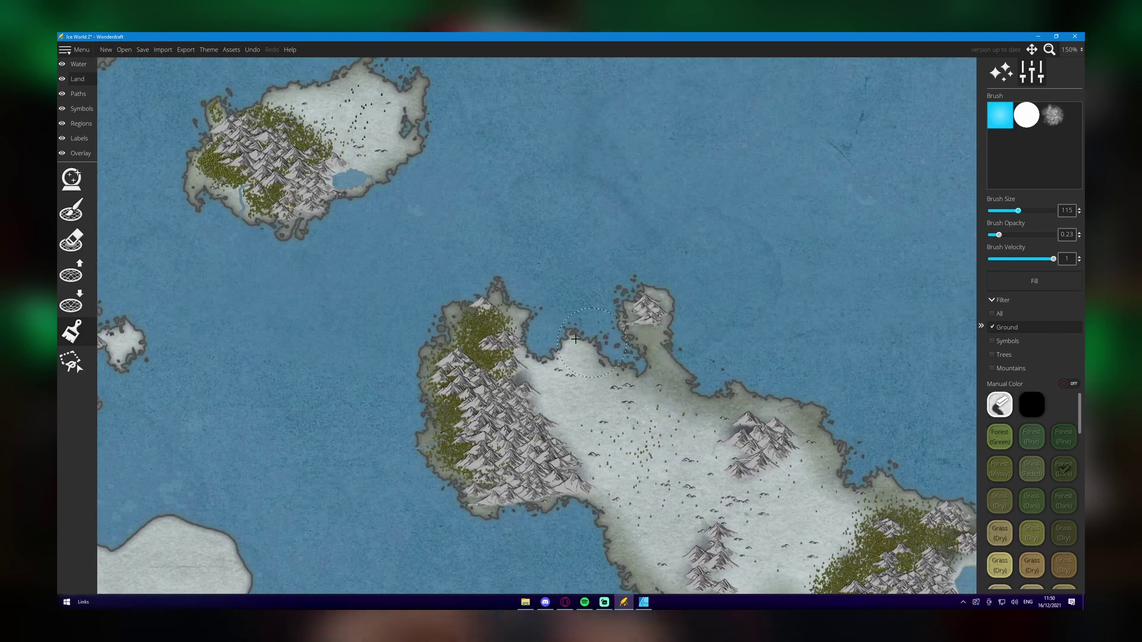
drag(501, 302, 613, 373)
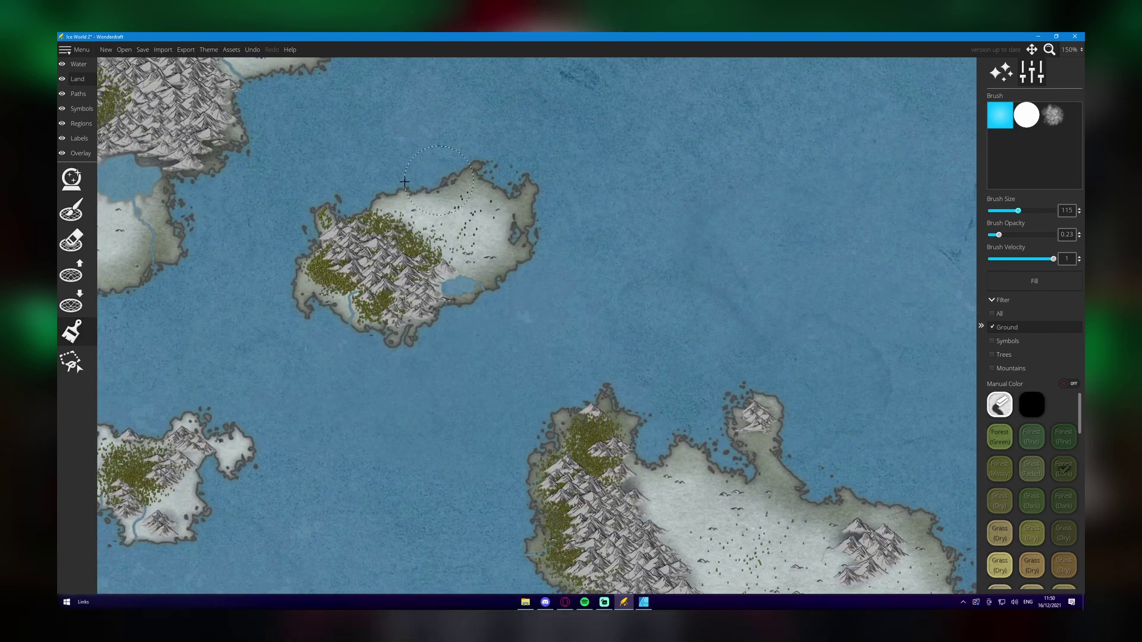
scroll(542, 348, up, 4)
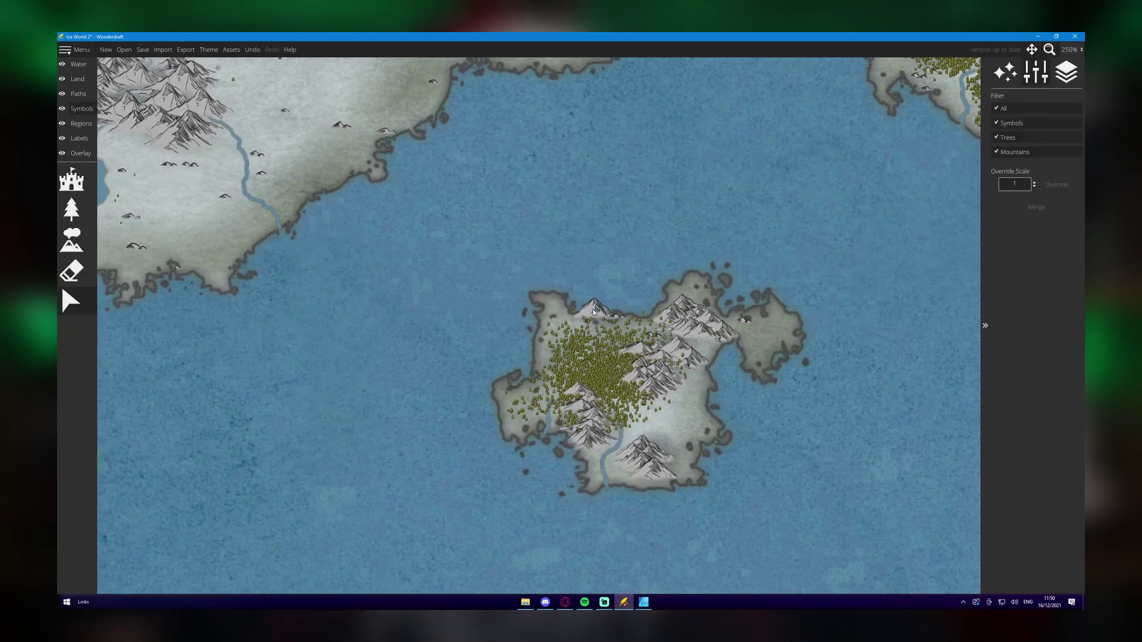
Whiten the northwestern landmass's interior with icy ground at opacity 0.47, using a size 111 brush for the narrower eastern part
scroll(799, 392, down, 10)
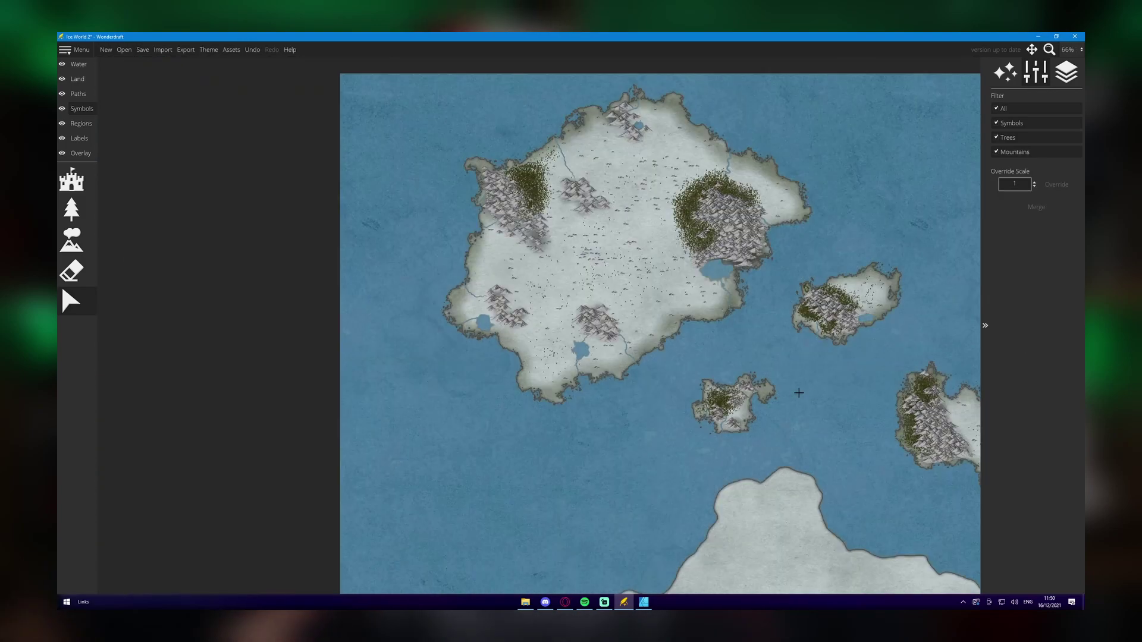
drag(799, 393, 509, 339)
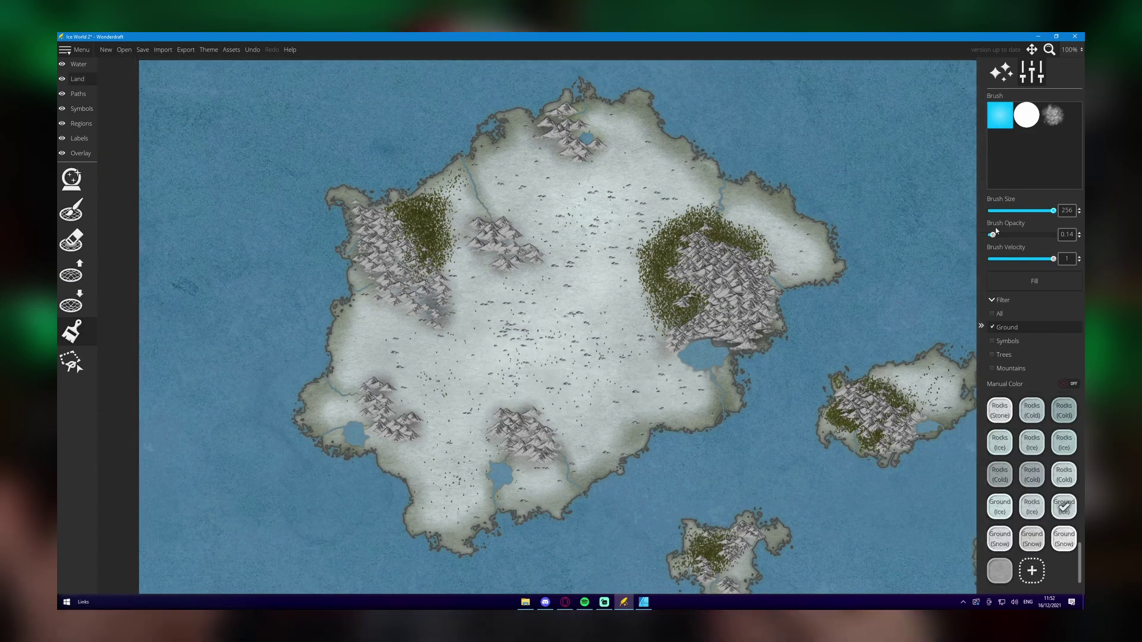
drag(993, 234, 1015, 235)
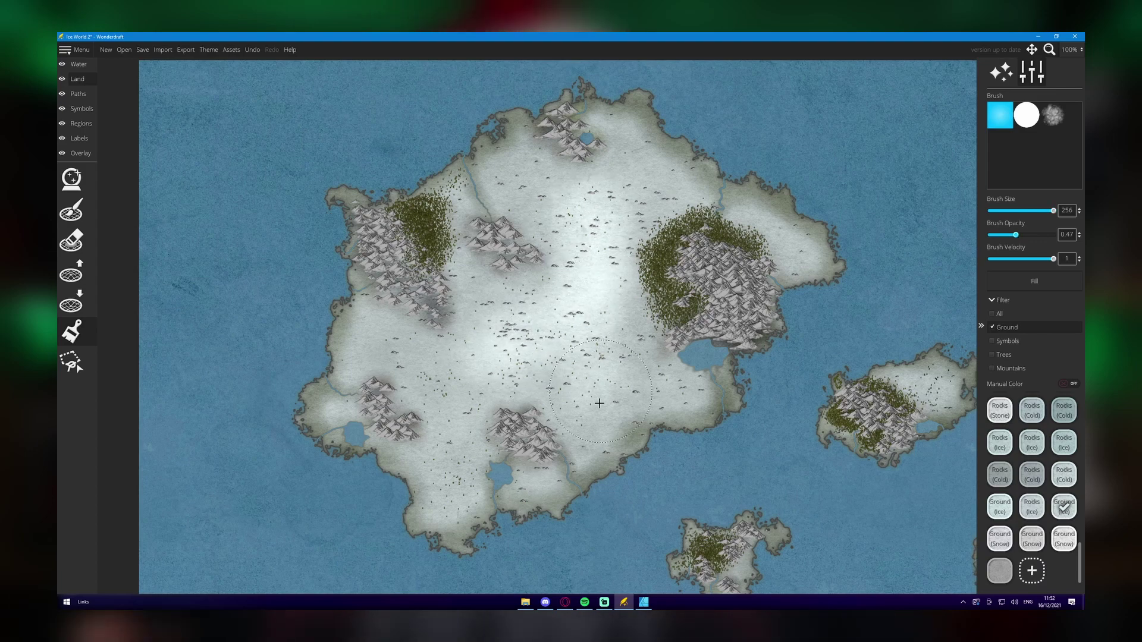
scroll(577, 205, down, 1)
drag(576, 205, 608, 197)
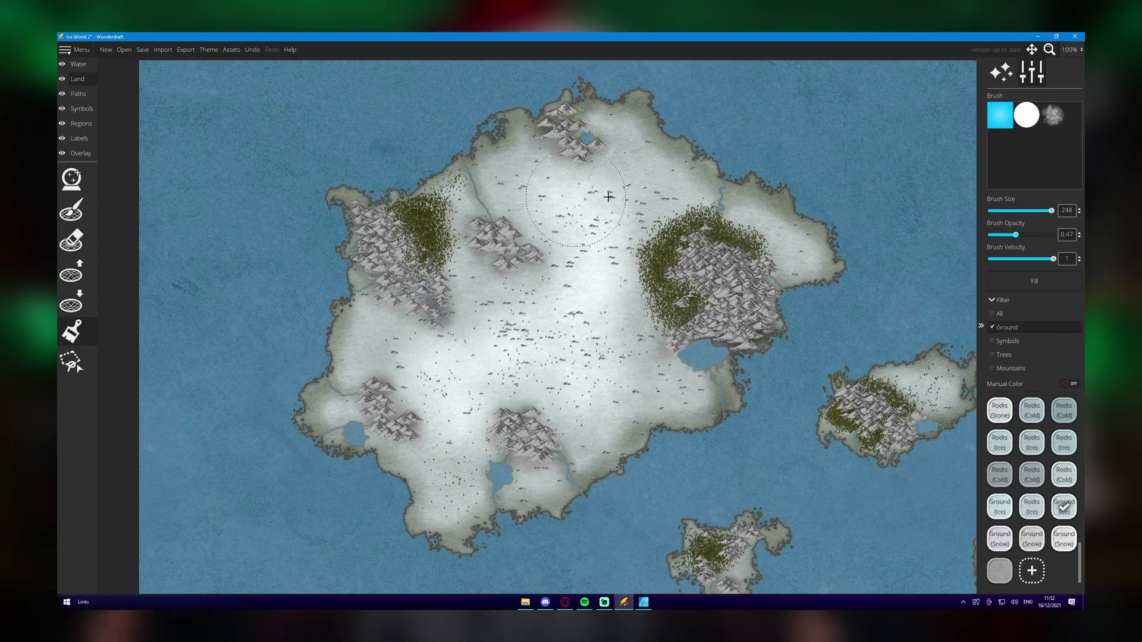
scroll(637, 194, down, 5)
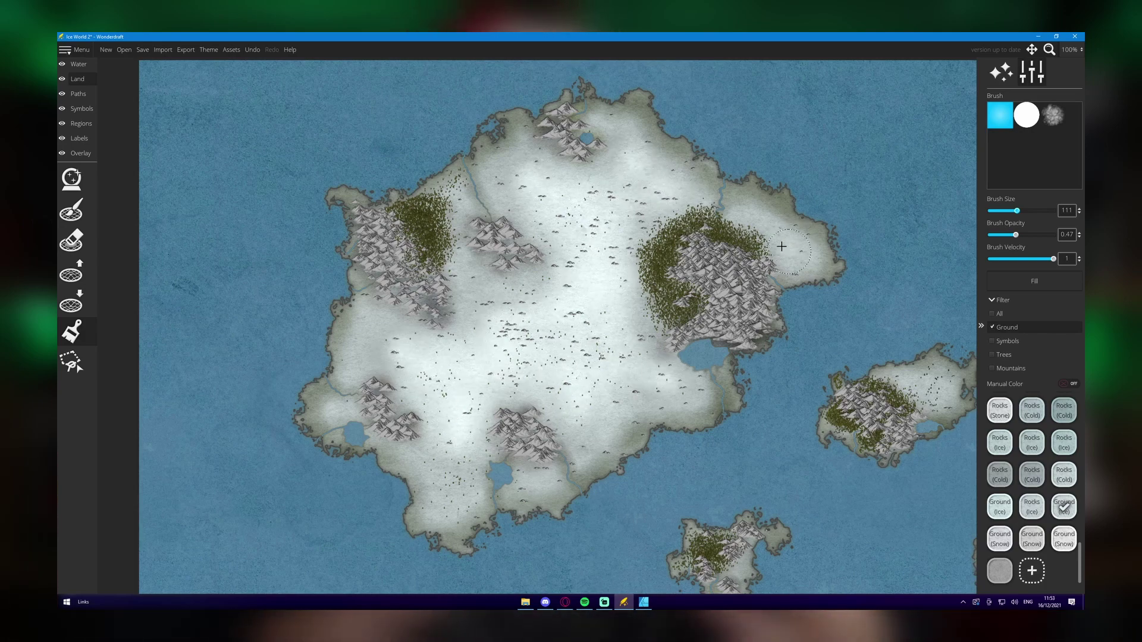
Paint icy ground over the interiors of the central island and the long eastern island at brush size 111 and opacity 0.47
drag(737, 560, 486, 381)
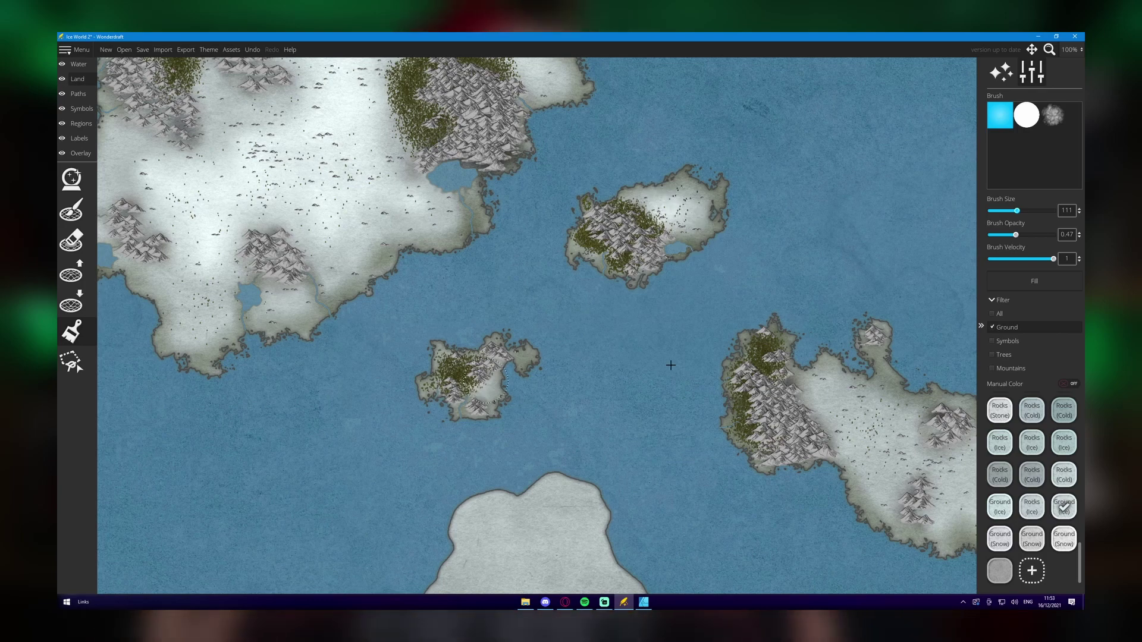
key(Right)
key(Down)
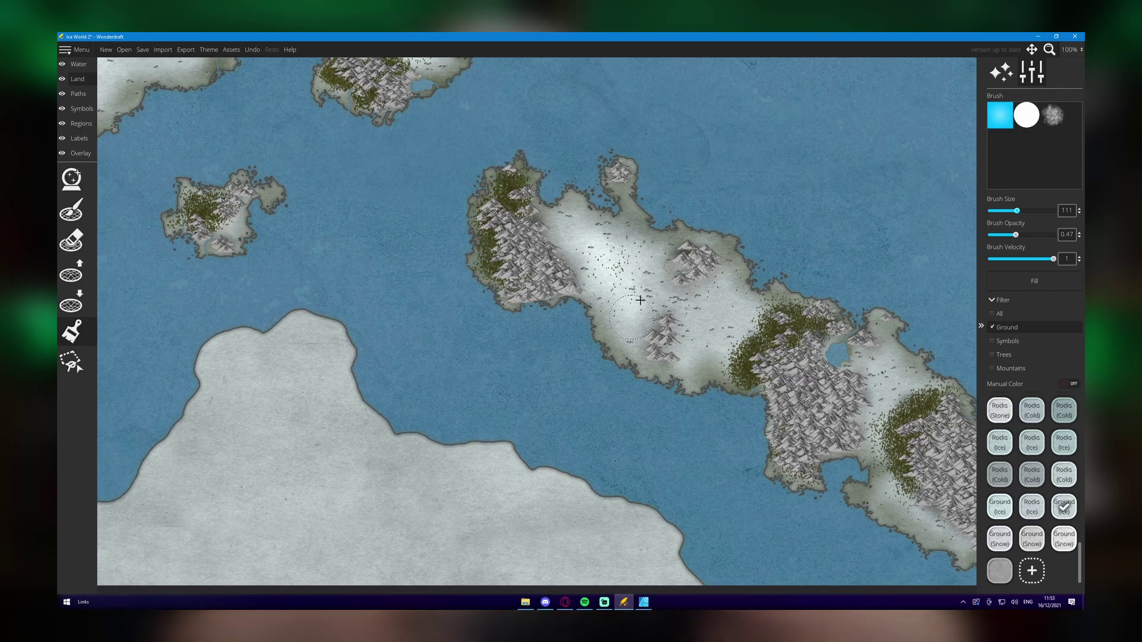
key(Right)
key(Down)
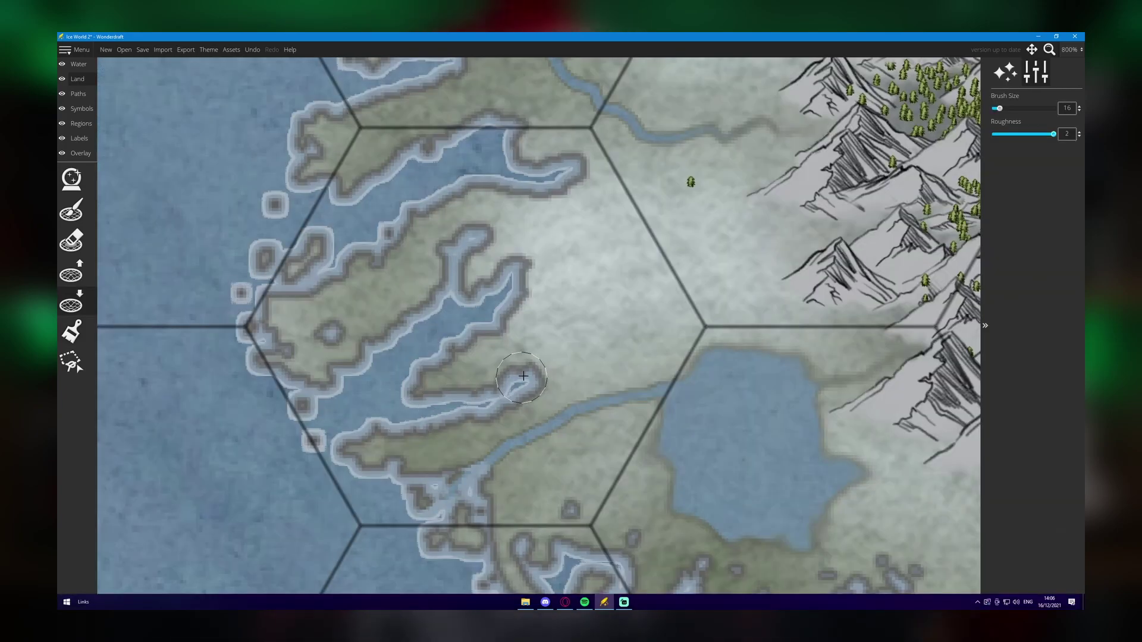
Carve a wide inlet at the river mouth beside the northwestern mountains by lowering the landmass with brush size 16, roughness 2
scroll(530, 272, down, 3)
key(Right)
key(Up)
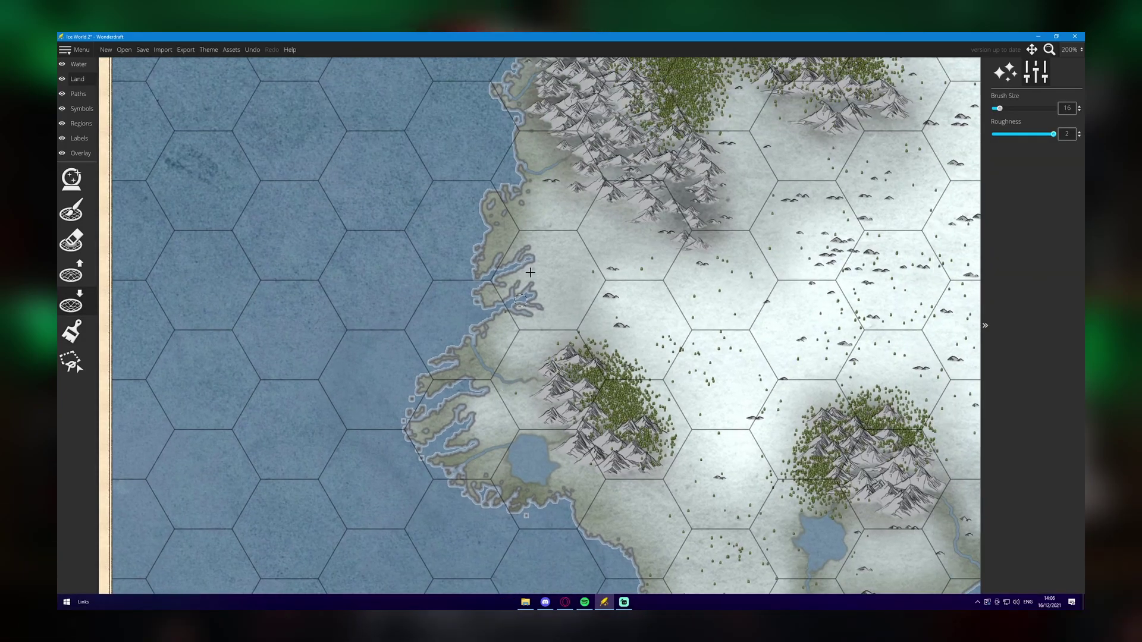
scroll(530, 272, down, 3)
scroll(484, 257, up, 6)
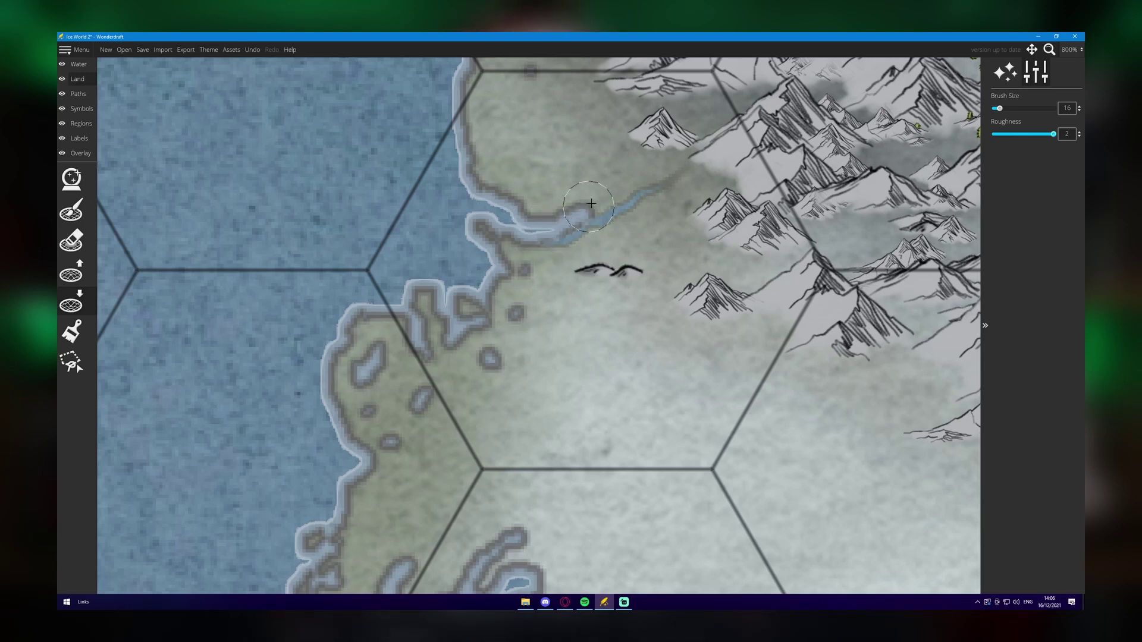
drag(564, 201, 505, 229)
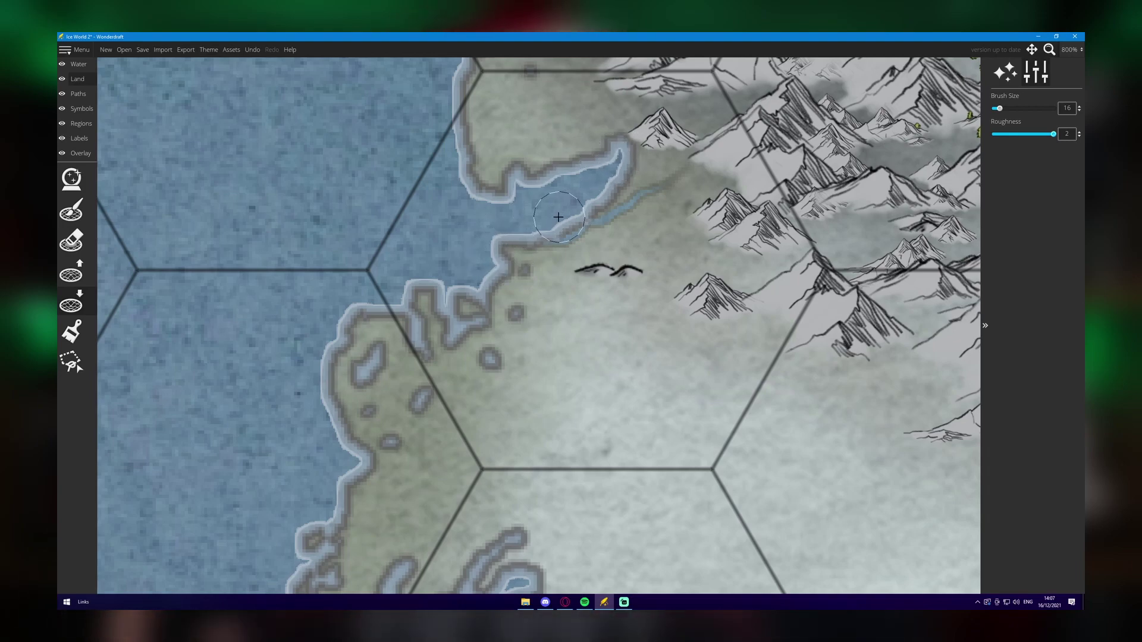
Cut a branching fjord into the west coast south of the river inlet, enlarging the lowering brush to size 24
scroll(558, 217, down, 2)
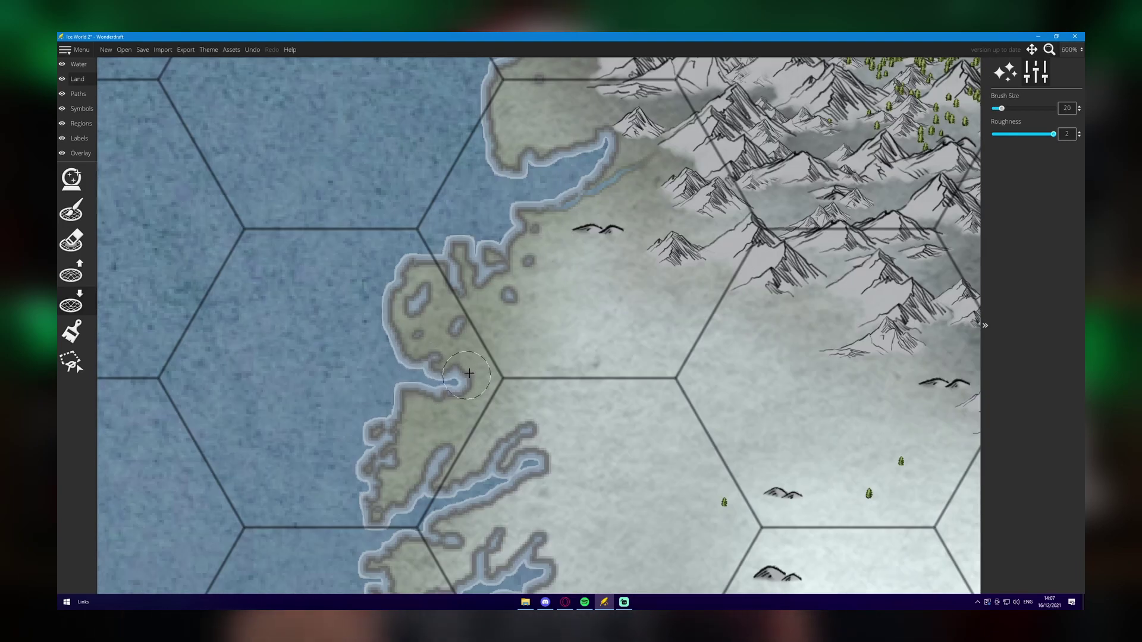
mouse_move(469, 373)
mouse_down()
mouse_move(486, 356)
mouse_move(526, 349)
mouse_up()
key(])
key(])
drag(420, 381, 470, 368)
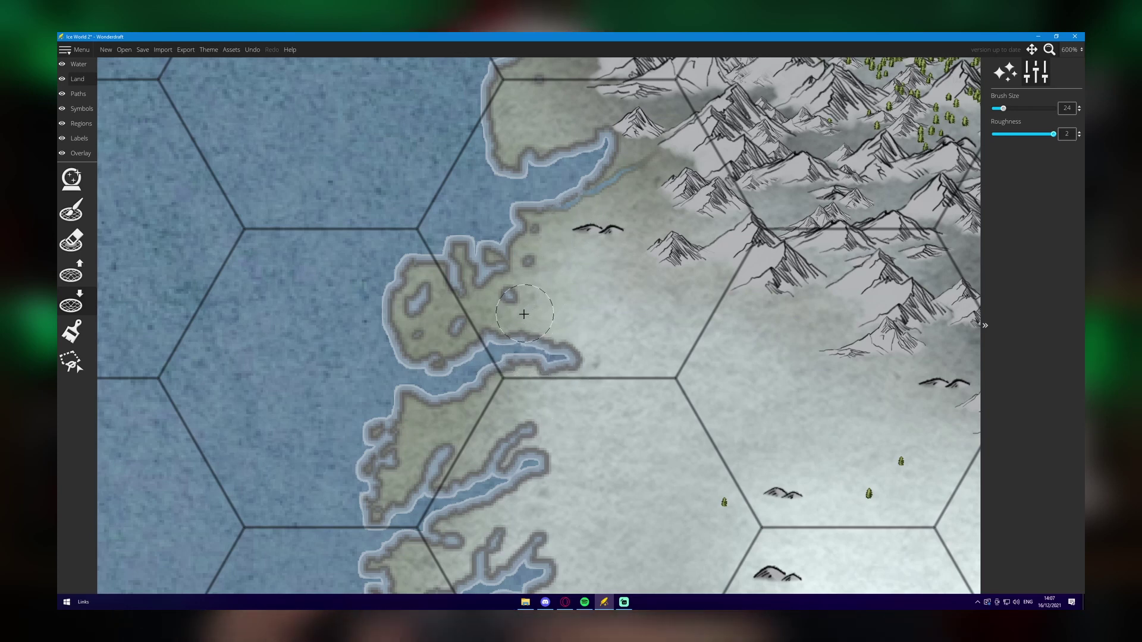
drag(537, 334, 601, 323)
drag(574, 256, 571, 248)
scroll(540, 263, down, 6)
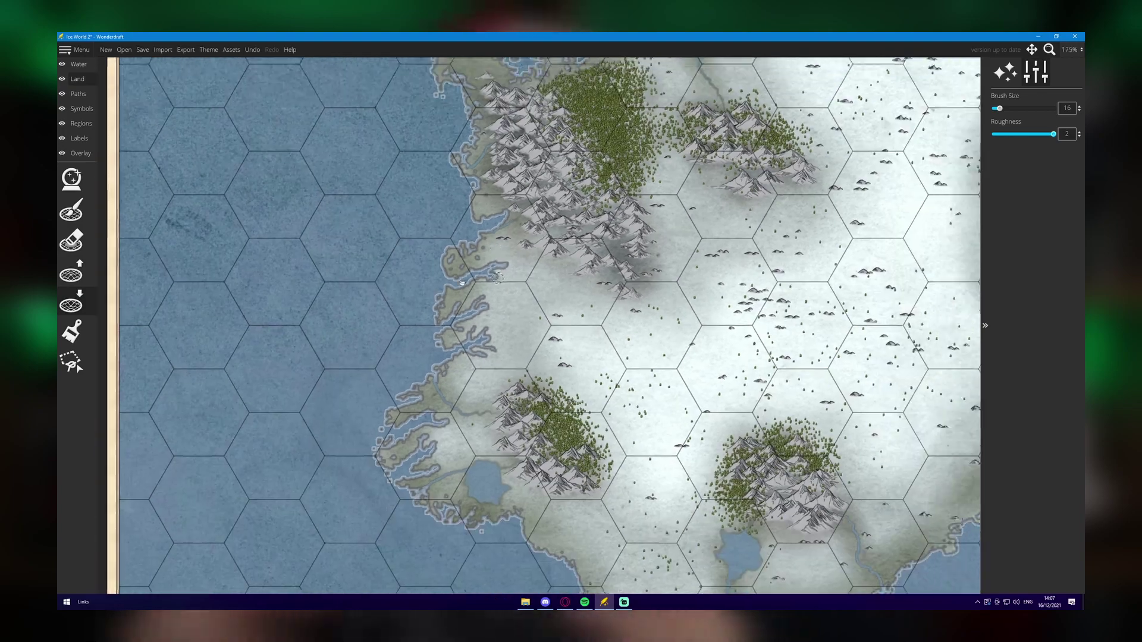
Lower the land along the south side of the northwestern peninsula into a narrow fjord, using brush size 16 and roughness 2
scroll(416, 305, up, 2)
scroll(415, 305, up, 8)
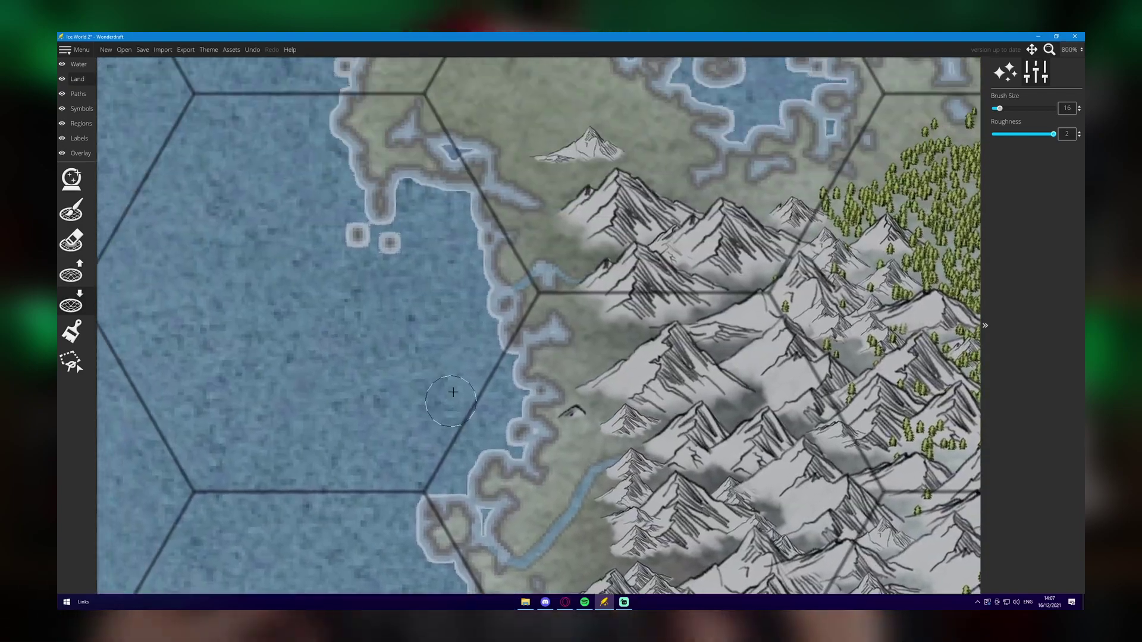
drag(463, 259, 469, 390)
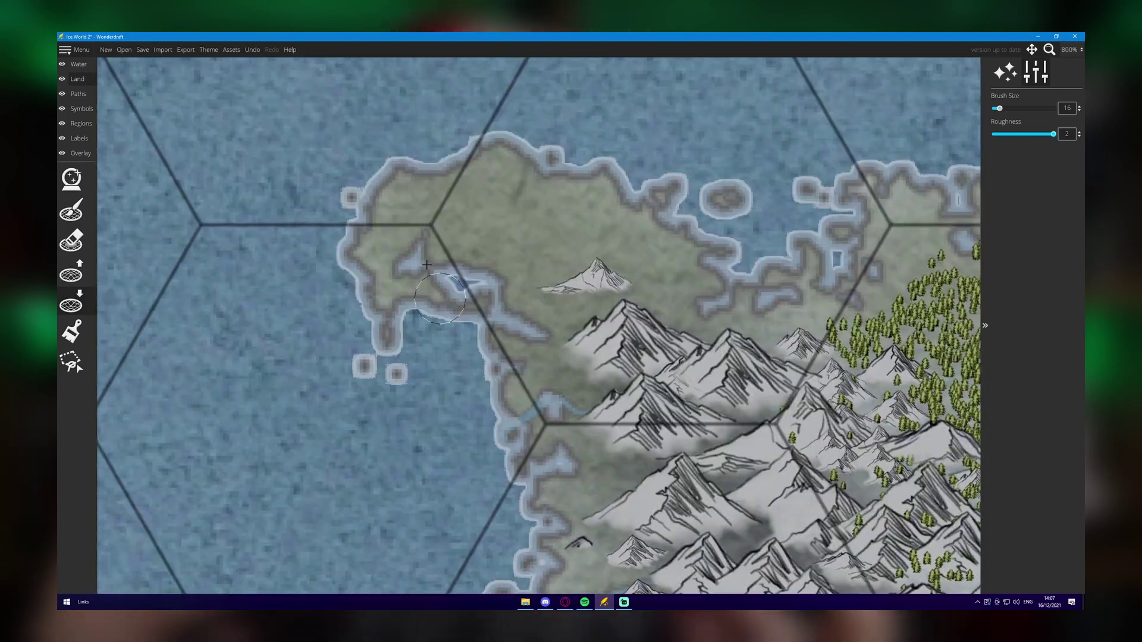
drag(473, 304, 485, 299)
mouse_move(447, 244)
mouse_down()
mouse_move(455, 276)
mouse_move(497, 318)
mouse_move(547, 336)
mouse_up()
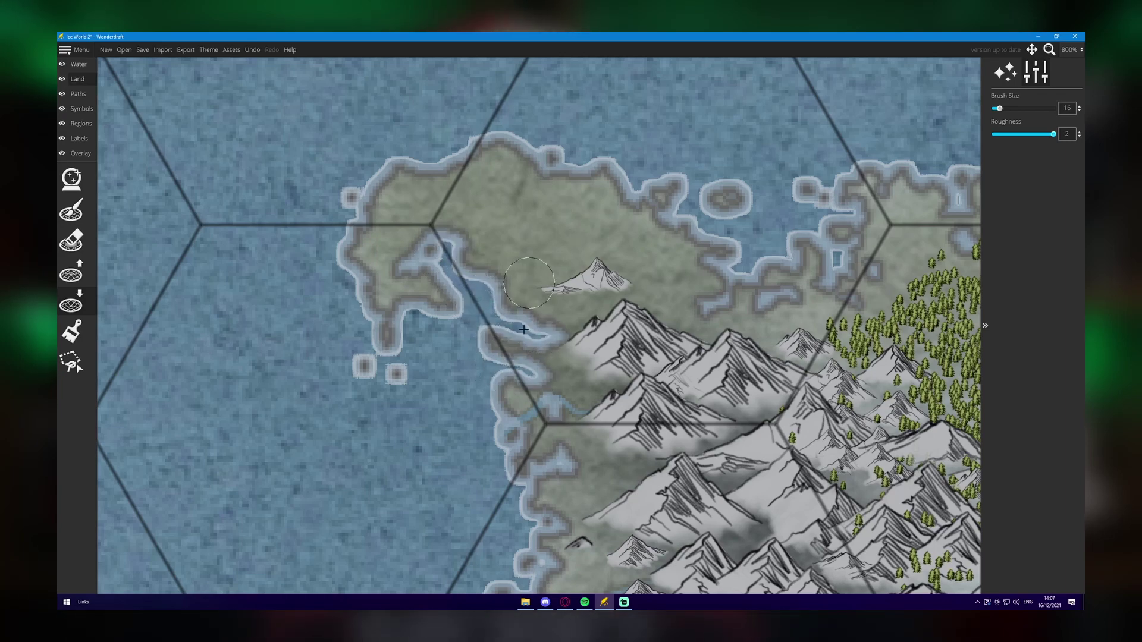
Cut several short inlets into the coast west of the northwestern mountains, using lowering brush sizes 9 and 16
drag(538, 408, 510, 286)
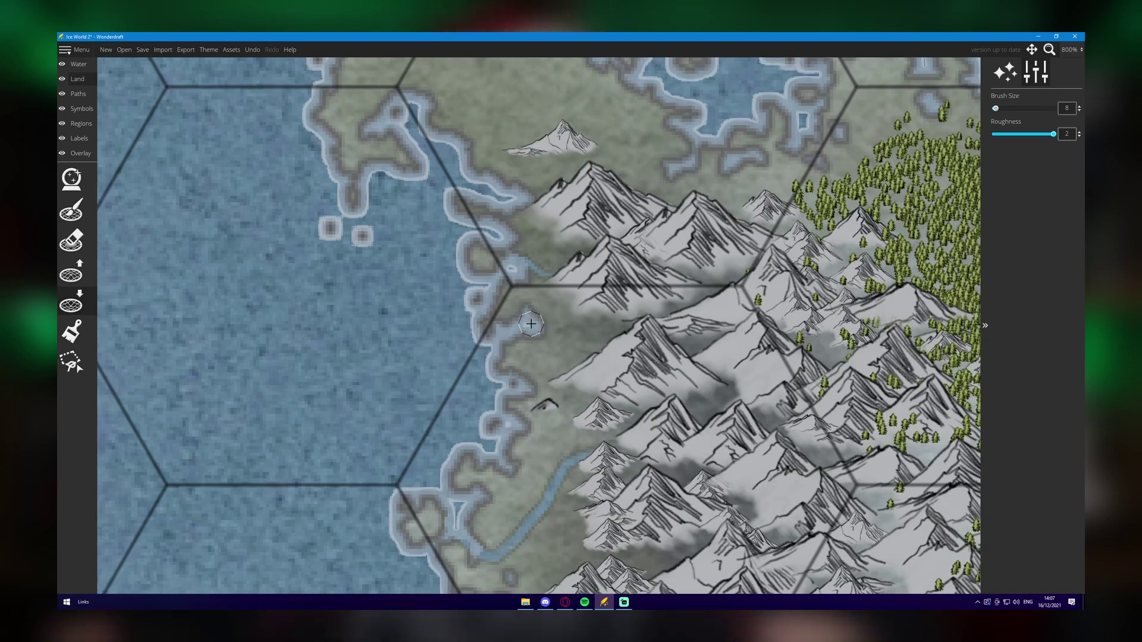
drag(532, 324, 484, 342)
key(bracketright)
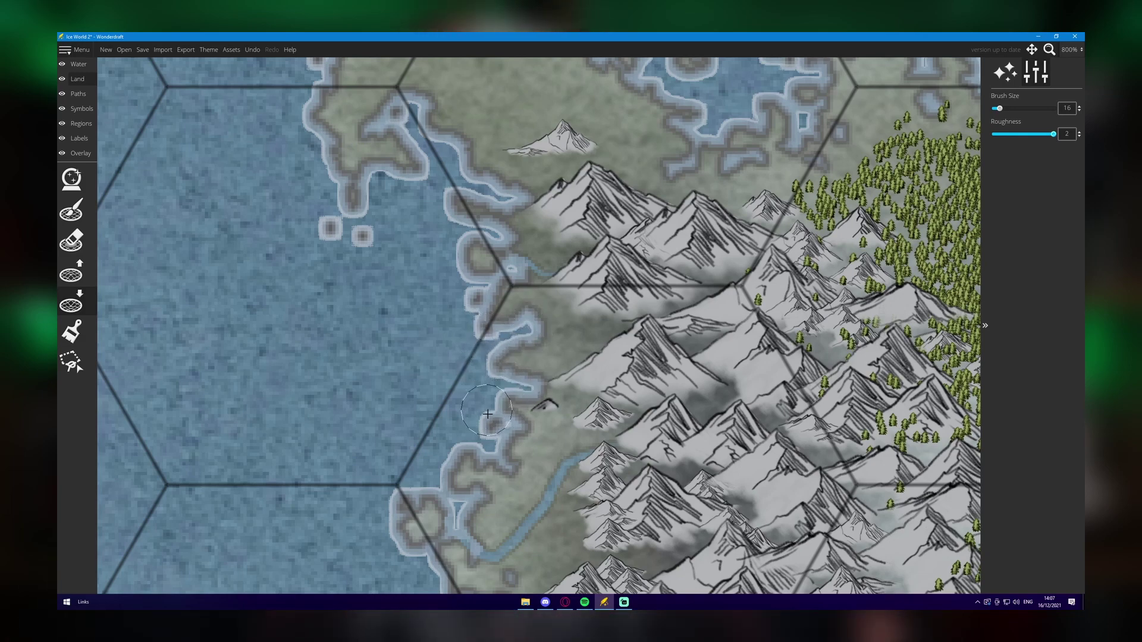
drag(487, 414, 503, 432)
Carve narrow fjords into the north coast beside the northwestern mountains and forest at brush size 16
mouse_move(704, 126)
mouse_down()
mouse_move(643, 313)
mouse_move(514, 300)
mouse_up()
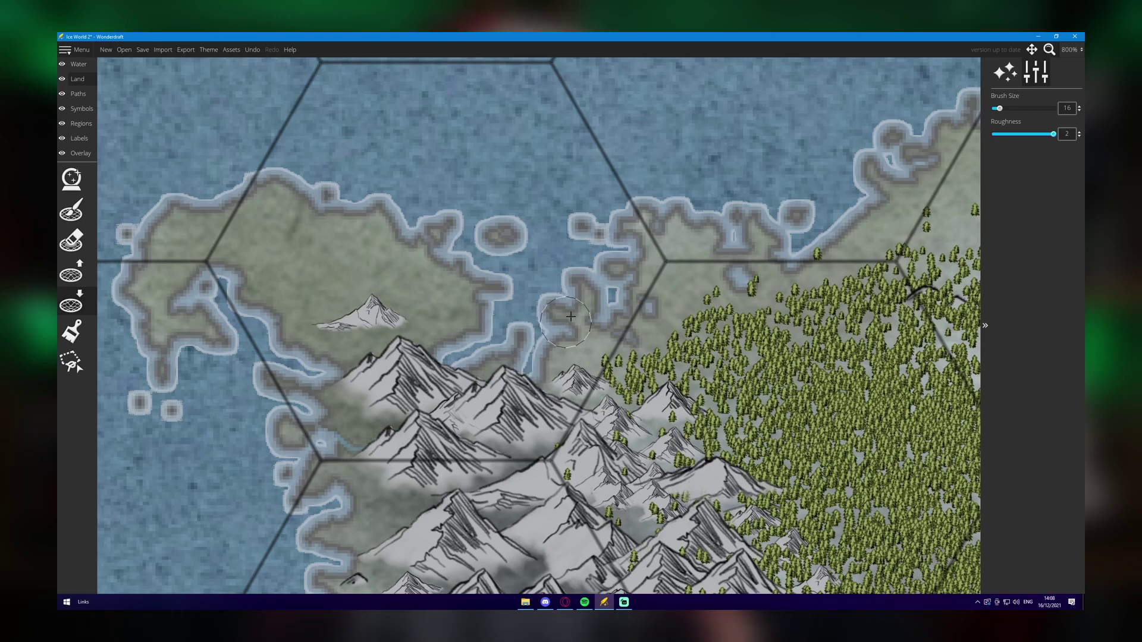
key(w)
key(d)
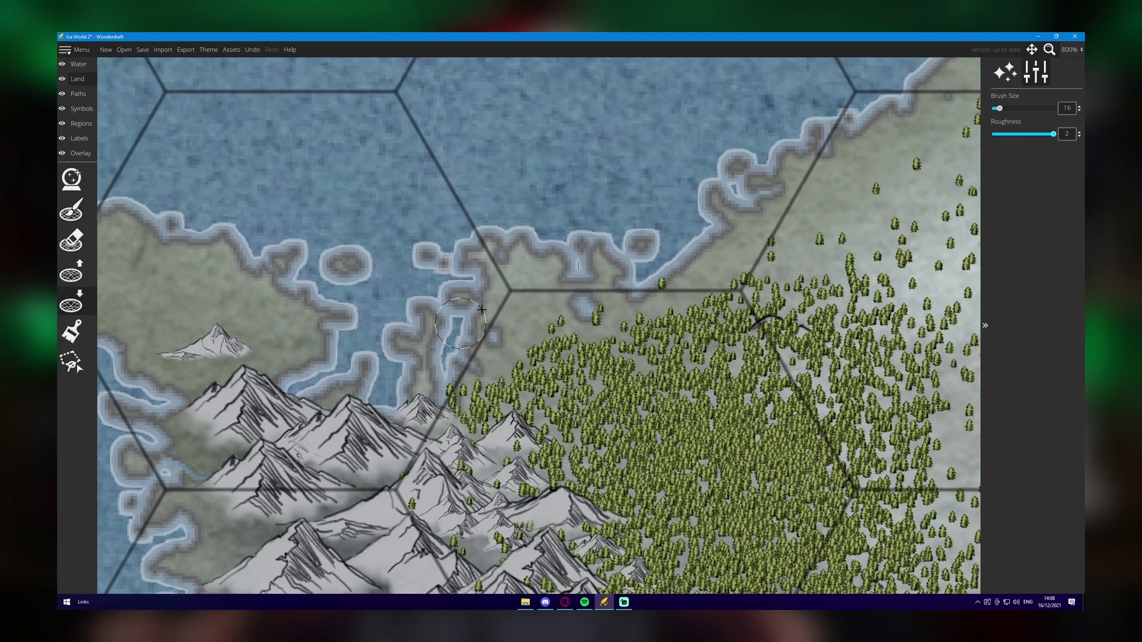
key(w)
key(d)
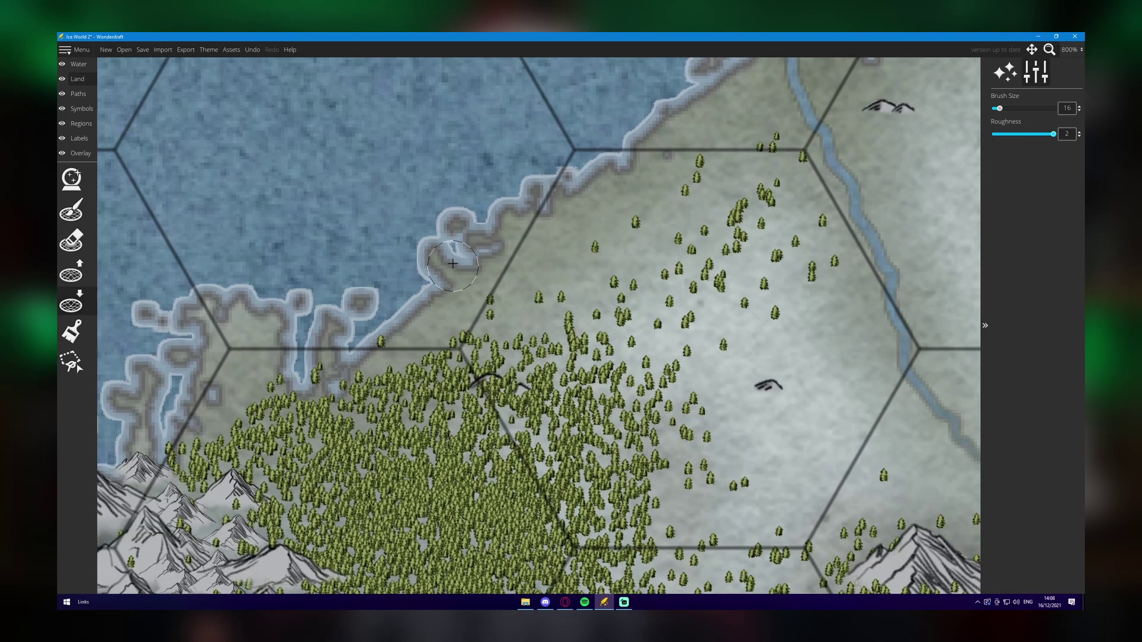
drag(538, 320, 462, 250)
drag(574, 281, 543, 199)
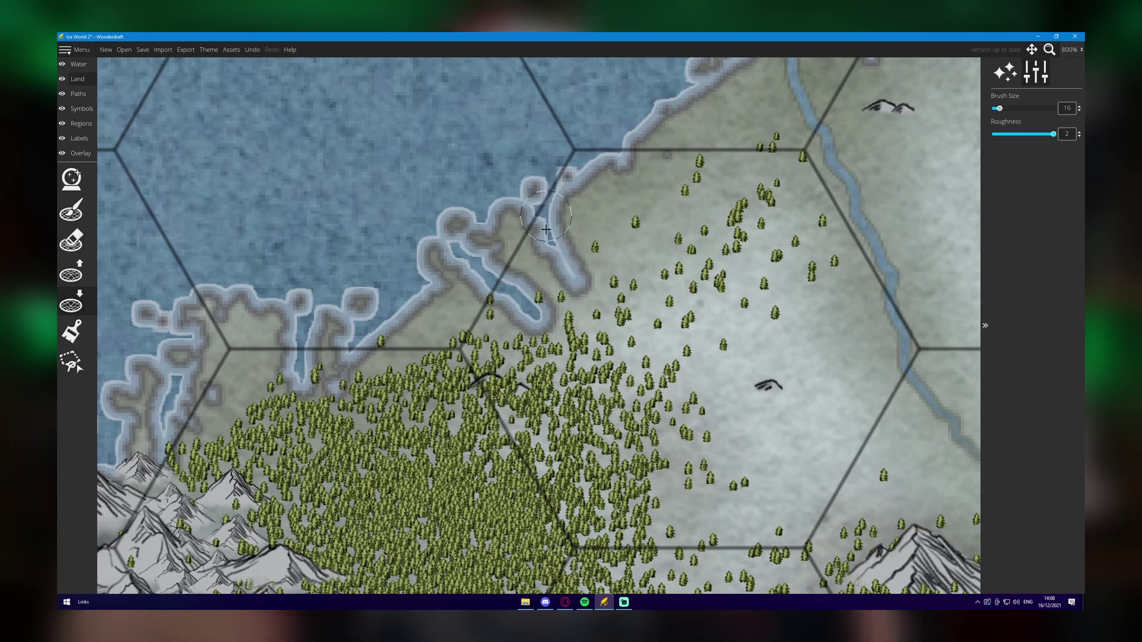
Cut another inlet northeast of the forest fjords and widen the northern river's mouth, narrowing the brush to size 9 upstream
key(w)
key(d)
mouse_move(496, 384)
mouse_down()
mouse_move(483, 311)
mouse_move(487, 378)
mouse_up()
key(bracketright)
mouse_move(661, 177)
mouse_down()
mouse_move(653, 231)
mouse_move(701, 319)
mouse_up()
key(bracketleft)
key(bracketleft)
key(bracketleft)
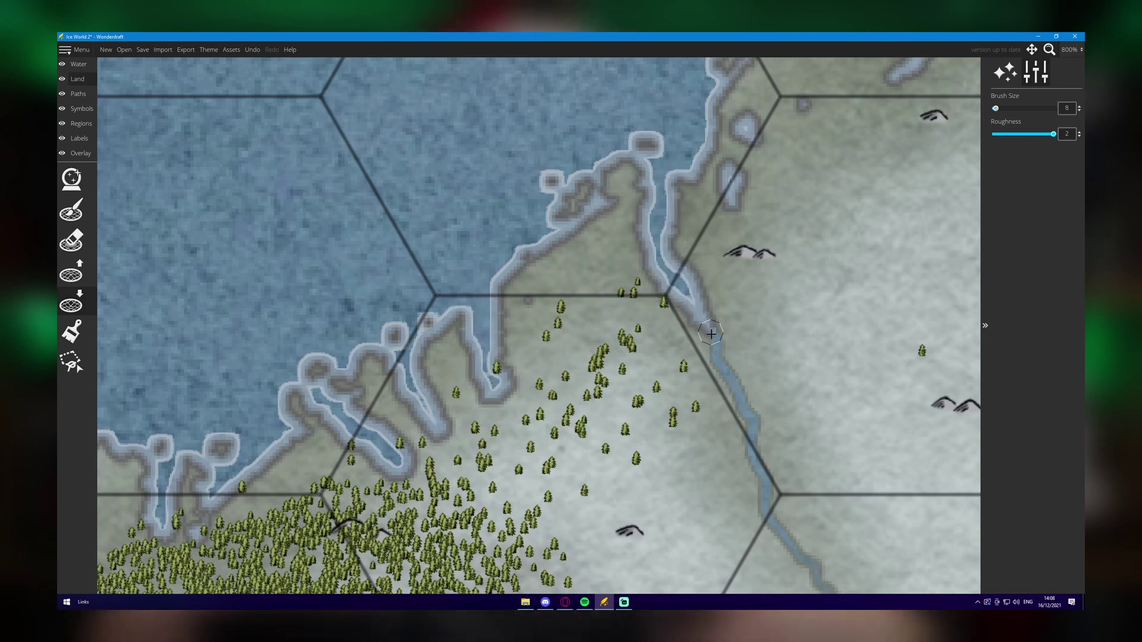
Deepen the branching bay northeast of the river mouth into connected fjord arms, enlarging the lowering brush to size 16
key(w)
key(d)
key(w)
key(d)
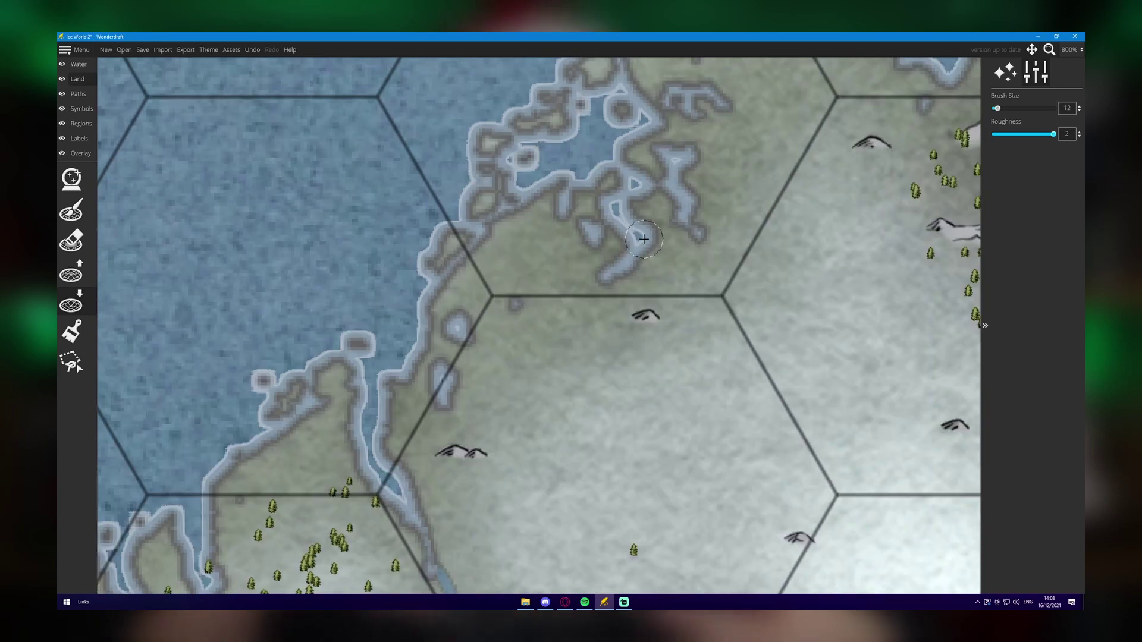
scroll(624, 178, up, 4)
scroll(625, 178, up, 4)
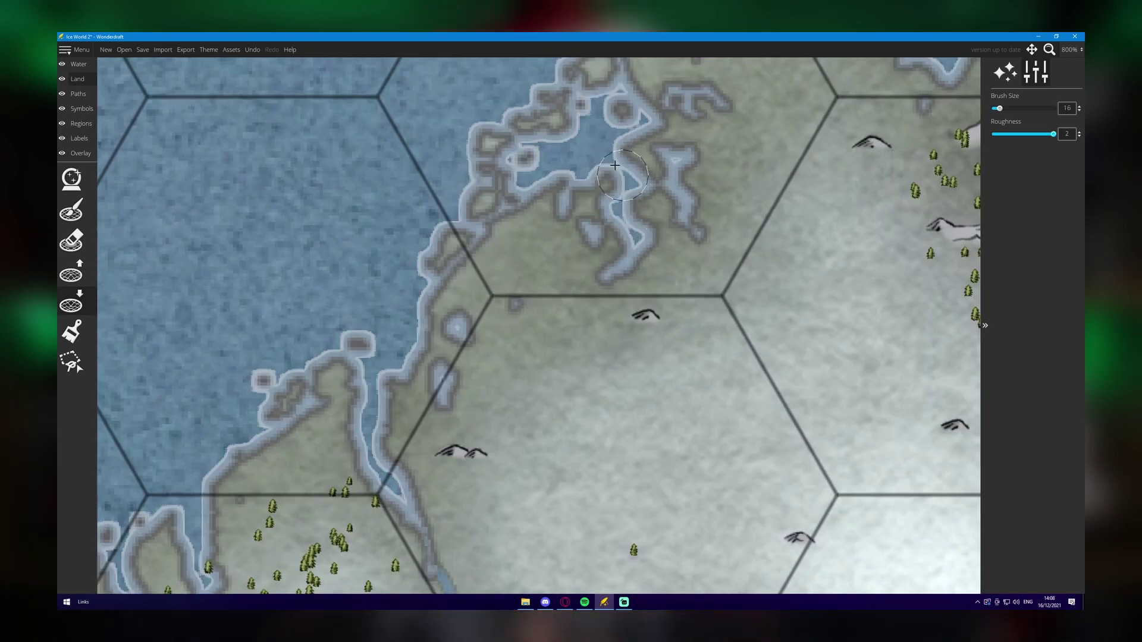
click(595, 307)
drag(613, 261, 501, 349)
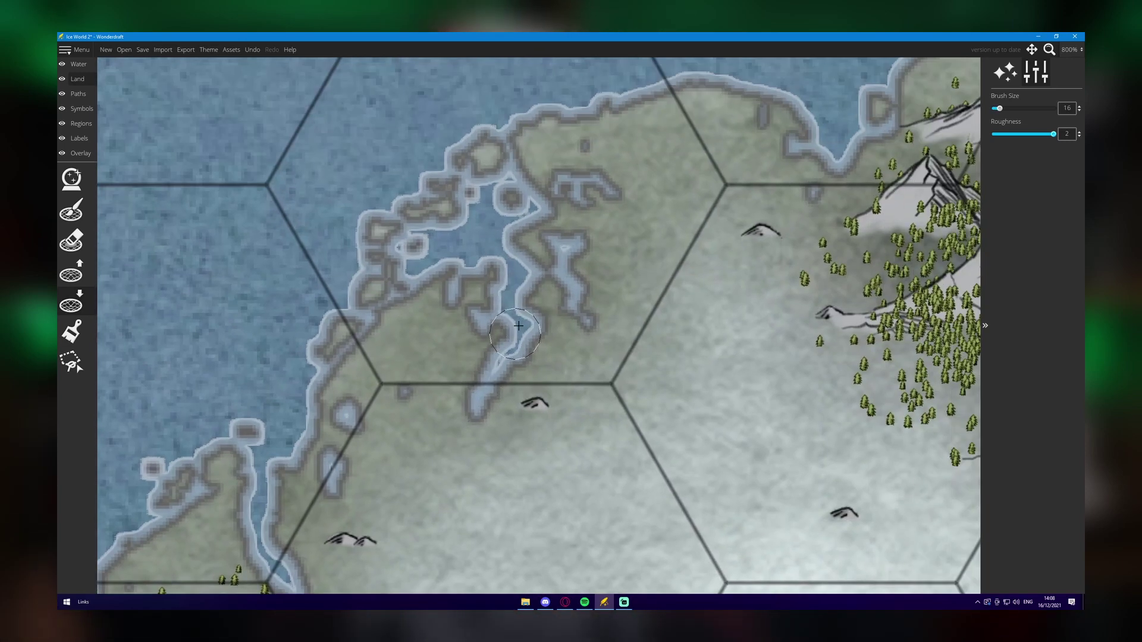
drag(518, 257, 570, 313)
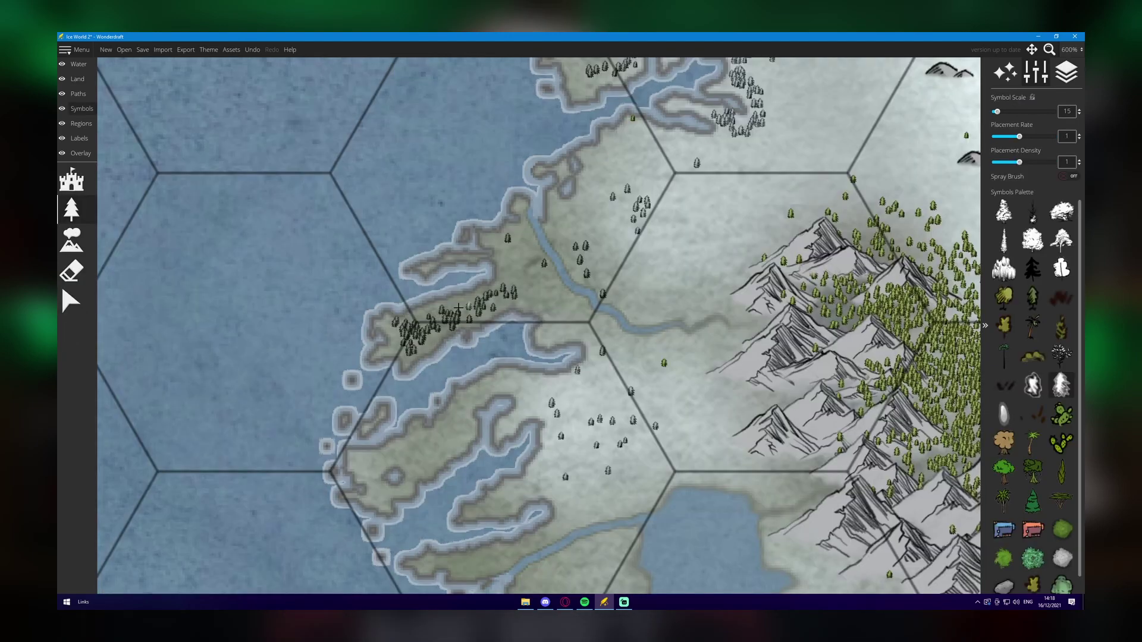
Place dark conifers at symbol scale 15 along the southwestern fjord headlands and both banks of the lake's river
drag(553, 319, 503, 267)
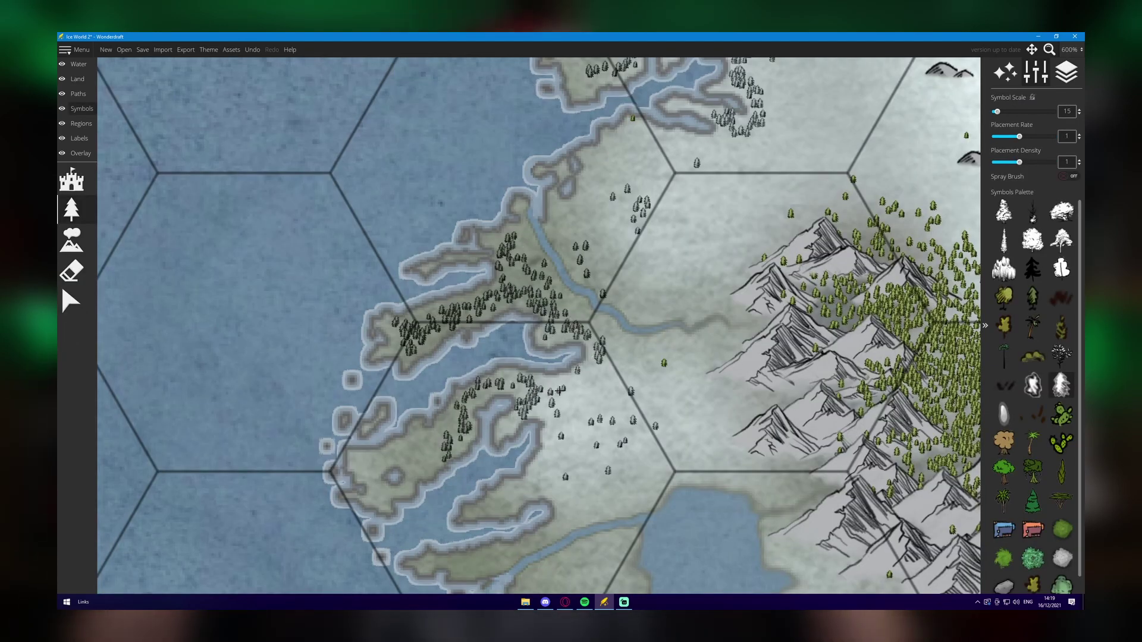
drag(559, 391, 551, 460)
drag(540, 471, 561, 371)
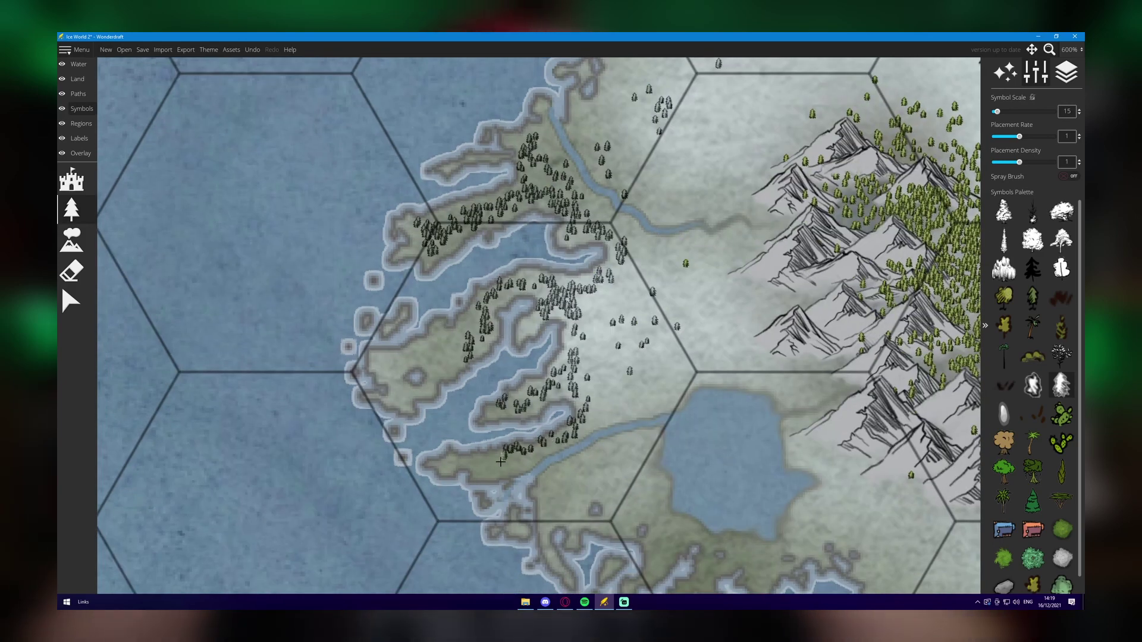
drag(500, 462, 528, 469)
mouse_move(528, 469)
mouse_down()
mouse_move(445, 317)
mouse_move(465, 370)
mouse_move(547, 302)
mouse_up()
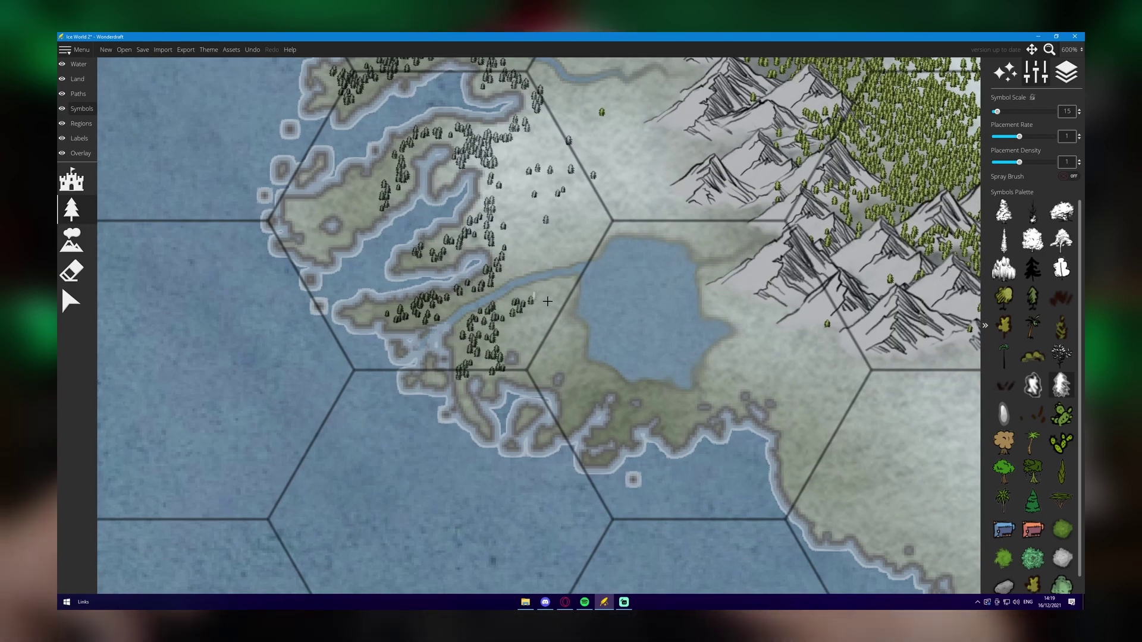
mouse_move(539, 262)
mouse_down()
mouse_move(570, 252)
mouse_move(486, 301)
mouse_up()
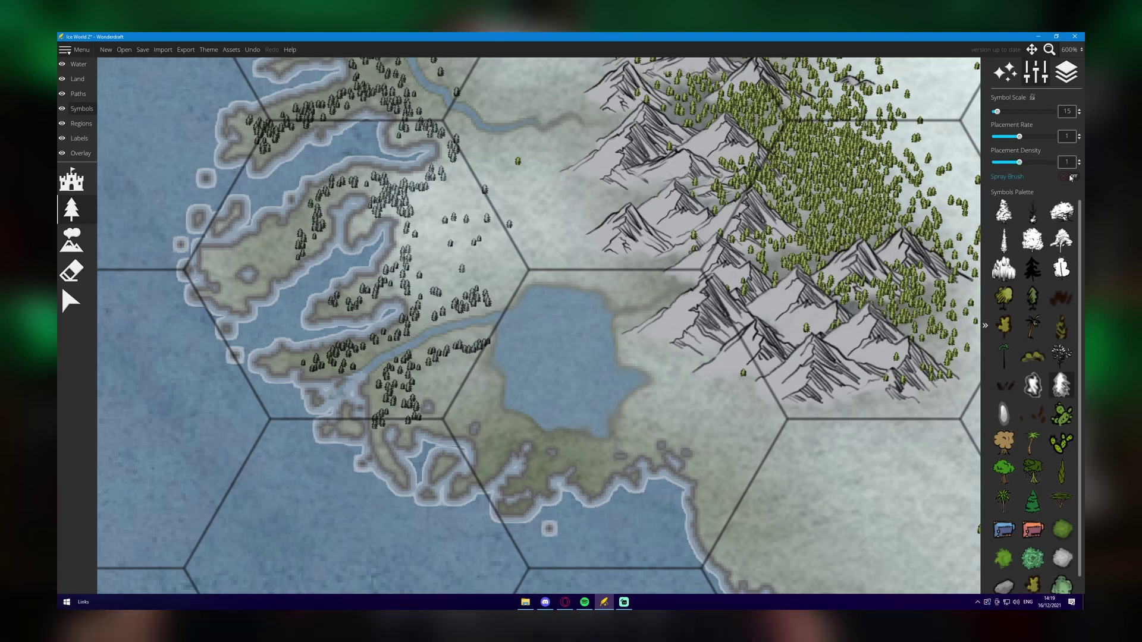
Scatter conifers over the snowy ground north of the lake with the spray brush at size 64, undoing the last spray
click(1070, 176)
drag(500, 223, 473, 237)
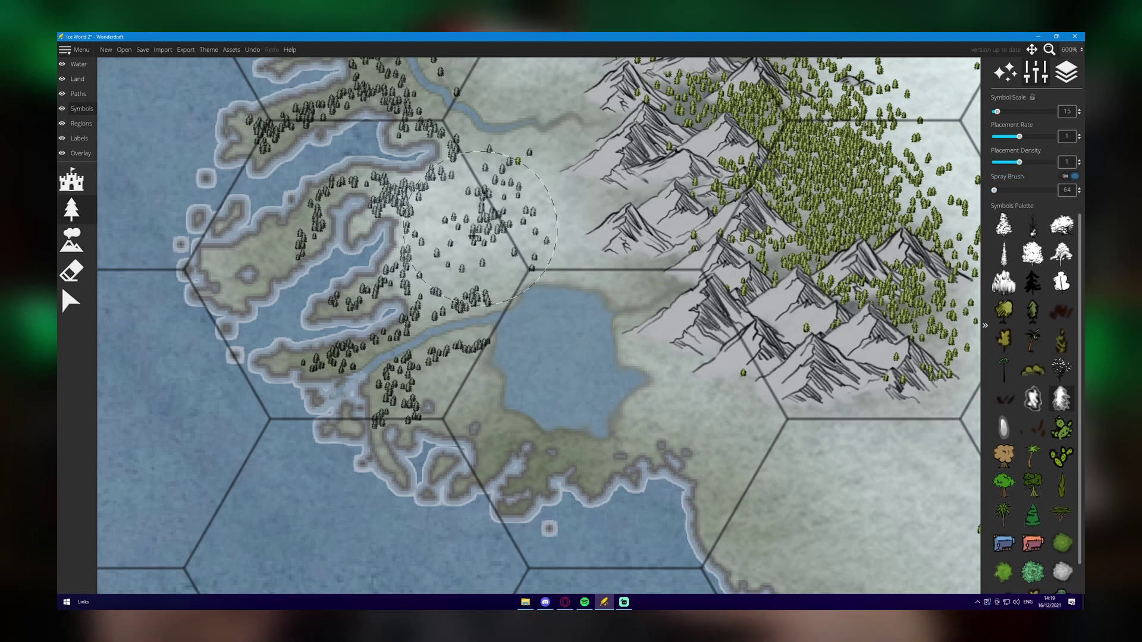
key(ctrl+z)
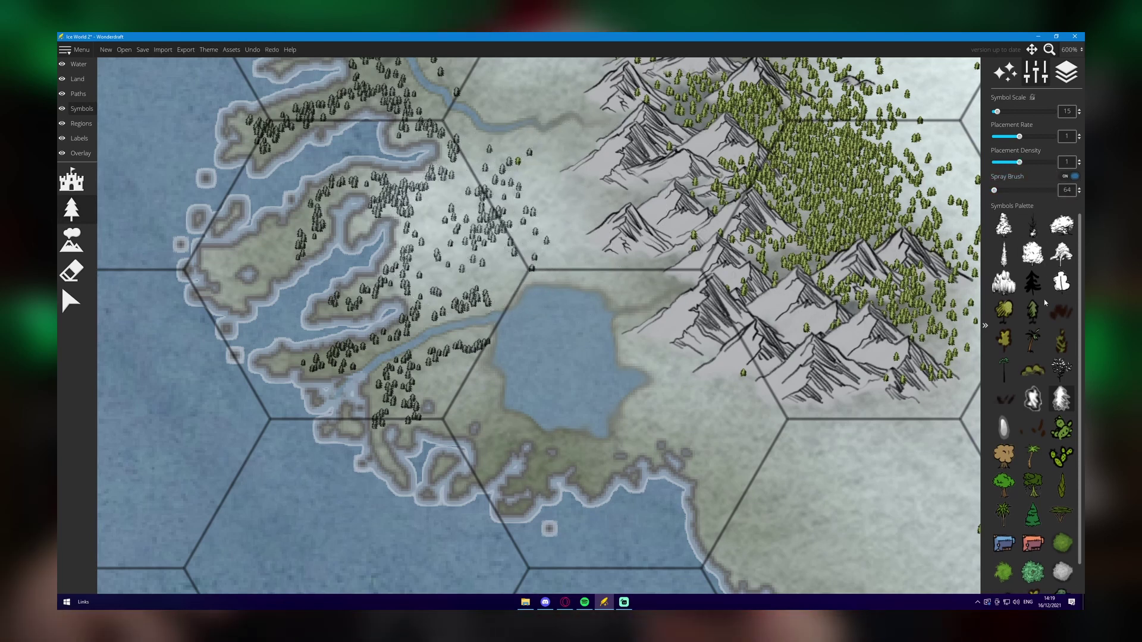
Turn off the spray brush and fill the coastal land southwest of the lake with conifers at scale 15
click(1041, 176)
drag(539, 450, 464, 292)
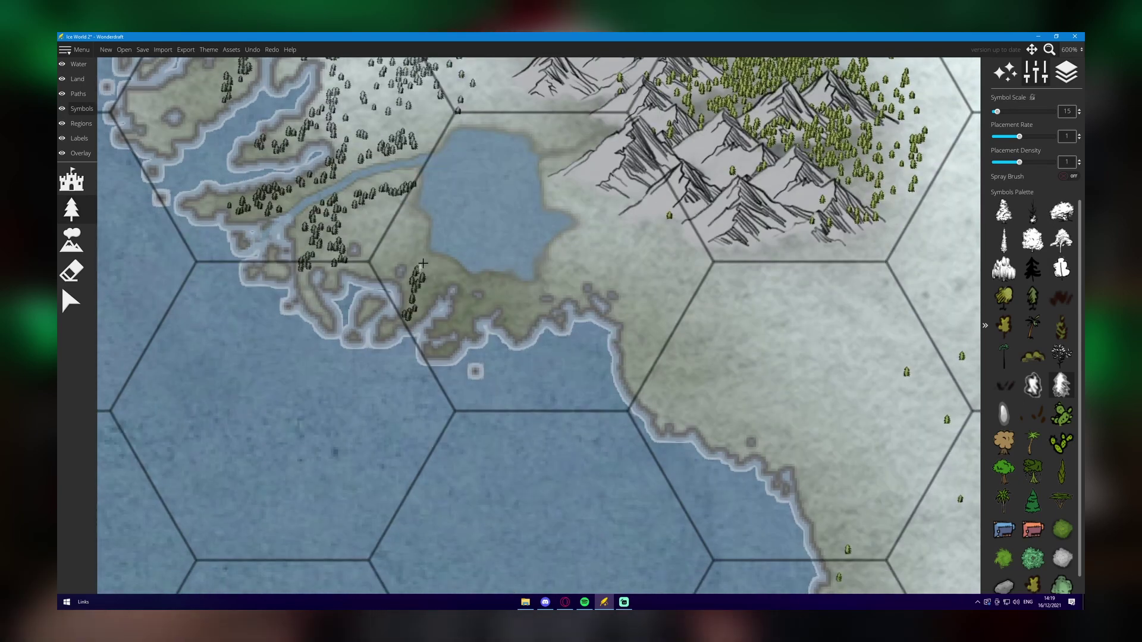
mouse_move(362, 270)
mouse_down()
mouse_move(384, 251)
mouse_move(363, 228)
mouse_up()
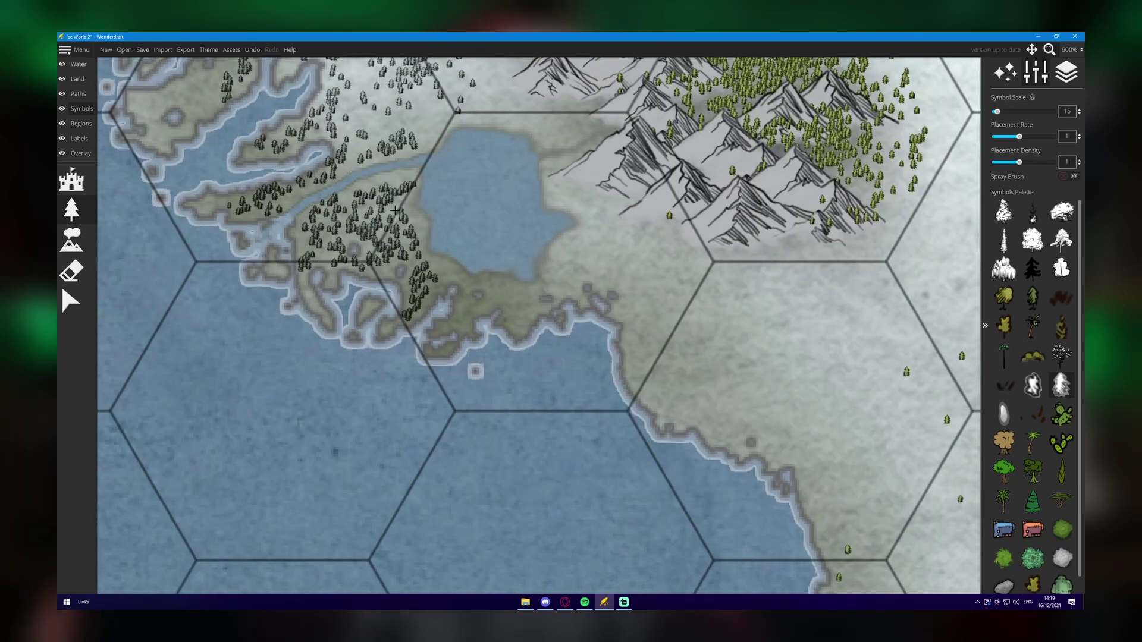
Place conifers on the headlands between the north coast fjords above the large northwestern forest
scroll(437, 267, down, 5)
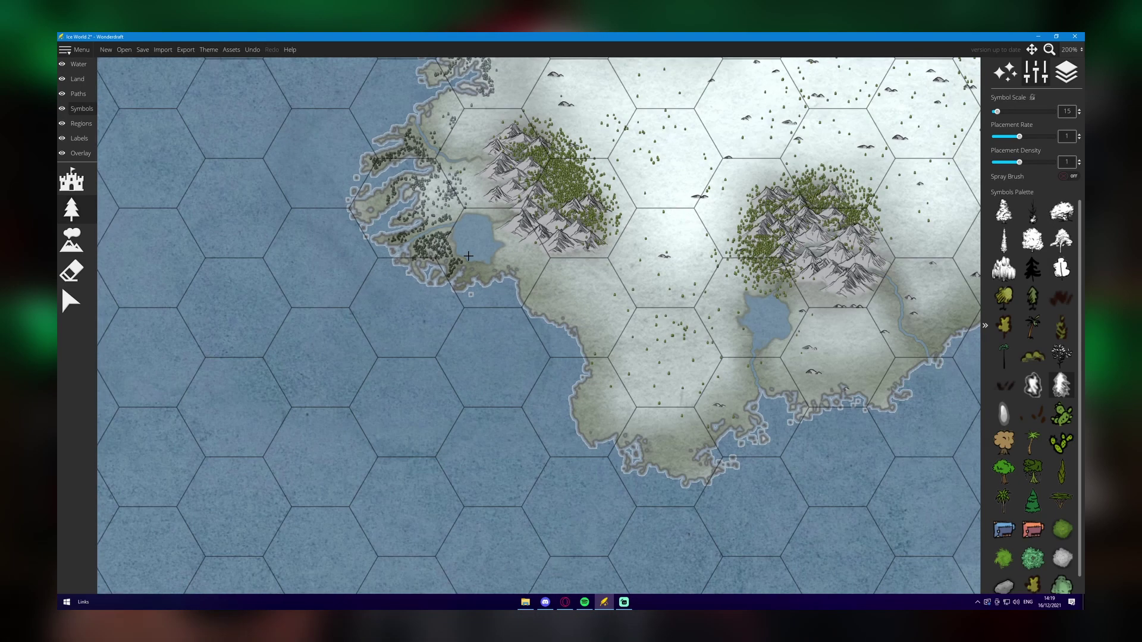
drag(539, 409, 232, 576)
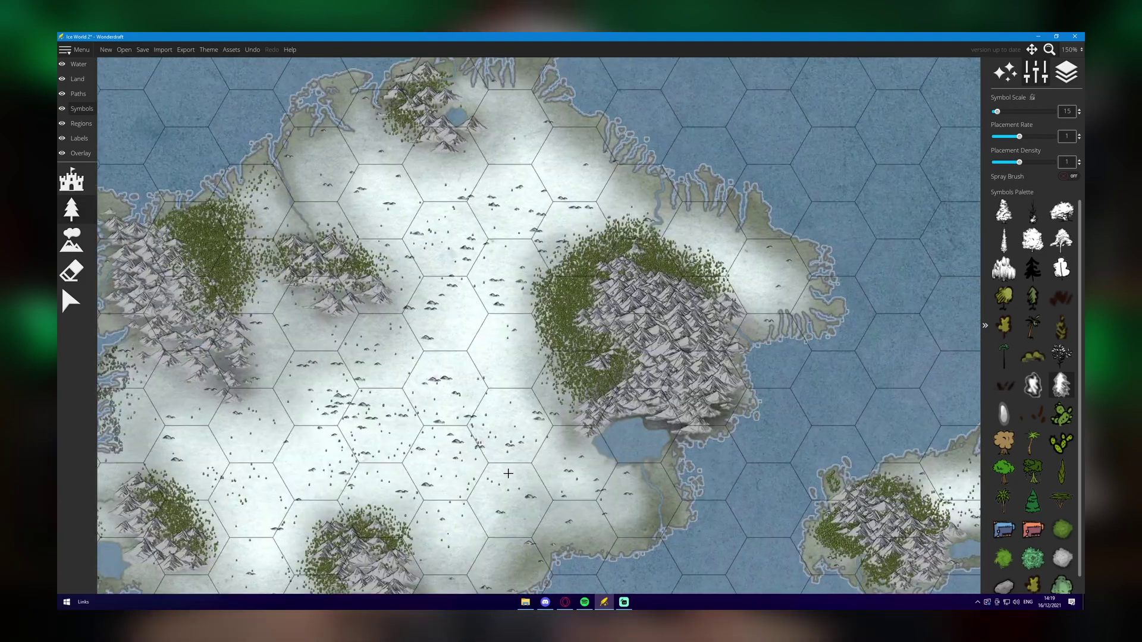
mouse_move(250, 250)
mouse_down()
mouse_move(357, 392)
mouse_move(462, 376)
mouse_move(443, 310)
mouse_up()
scroll(357, 393, up, 5)
scroll(462, 377, up, 1)
drag(511, 254, 537, 330)
mouse_move(425, 383)
mouse_down()
mouse_move(382, 355)
mouse_move(402, 384)
mouse_move(349, 395)
mouse_move(367, 372)
mouse_move(401, 394)
mouse_move(542, 343)
mouse_move(487, 367)
mouse_move(536, 356)
mouse_move(594, 286)
mouse_move(586, 258)
mouse_up()
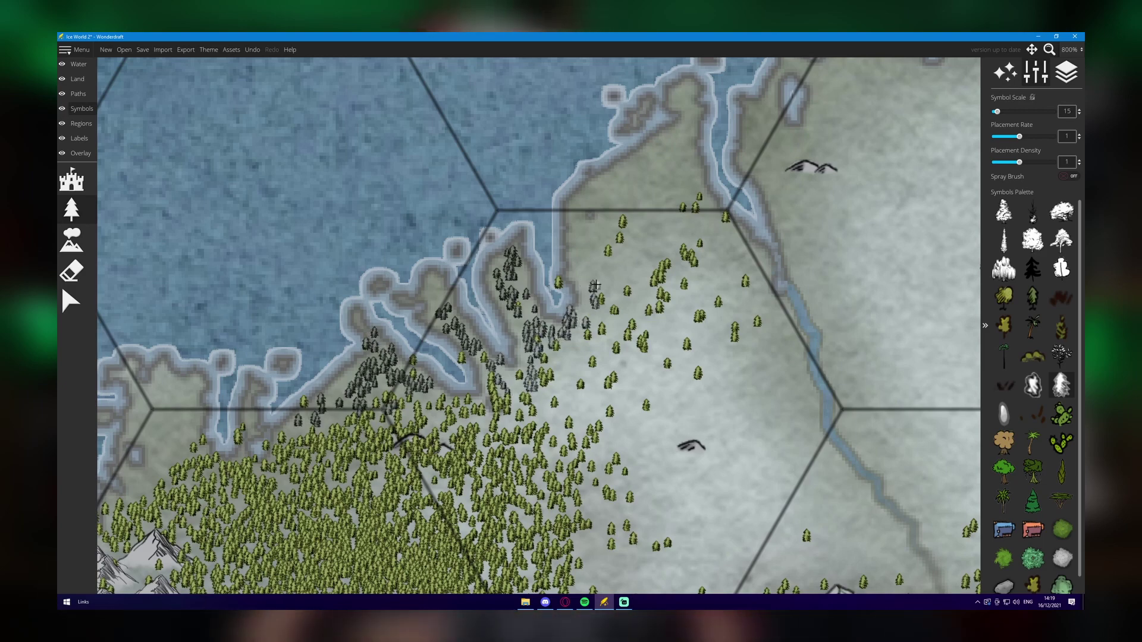
Cover the headland west of the northern river mouth with conifers and continue planting northeast along the coast
drag(655, 200, 672, 209)
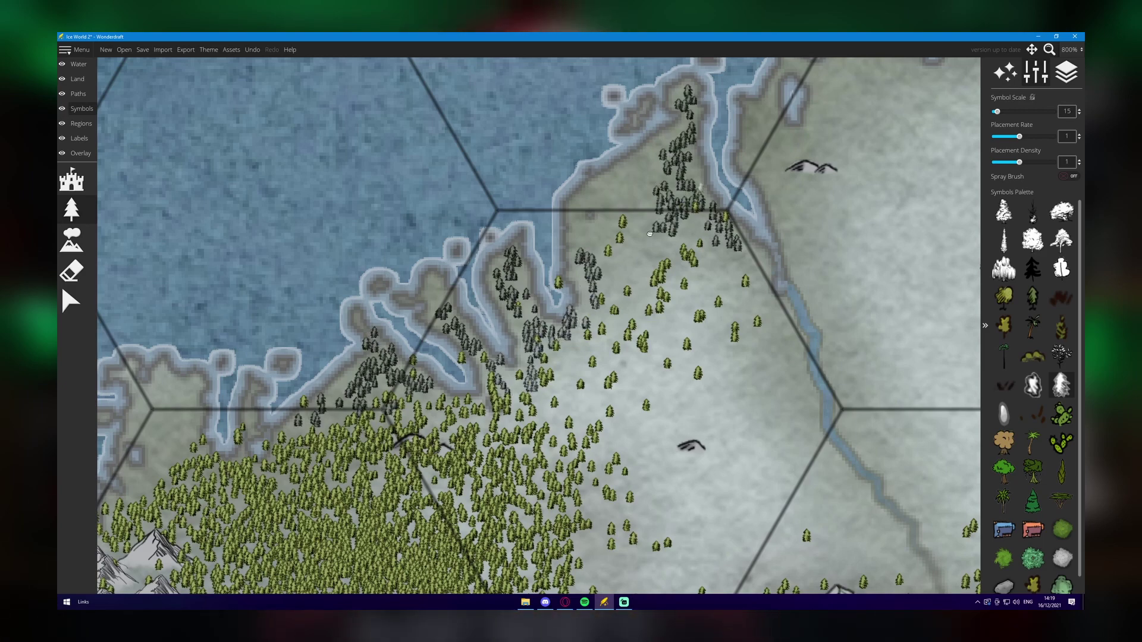
drag(777, 201, 570, 334)
mouse_move(572, 335)
mouse_down()
mouse_move(553, 315)
mouse_move(564, 321)
mouse_up()
drag(685, 102, 563, 262)
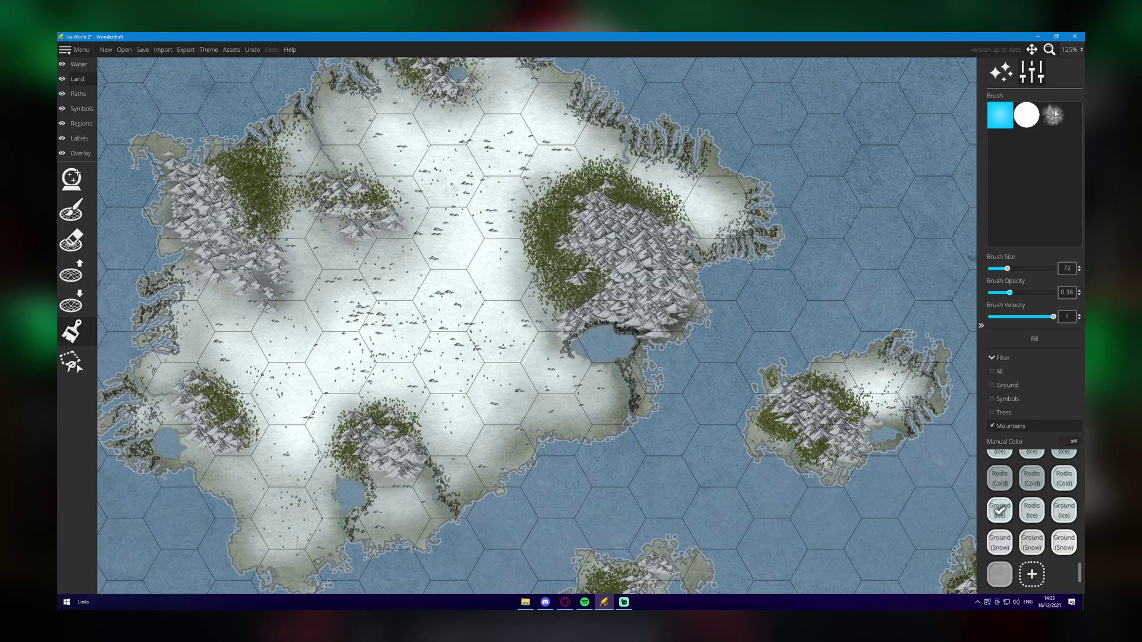
Tint the main landmass's mountain ranges with Ground (Ice), using the textured brush at size 72 and opacity 0.38
click(1054, 115)
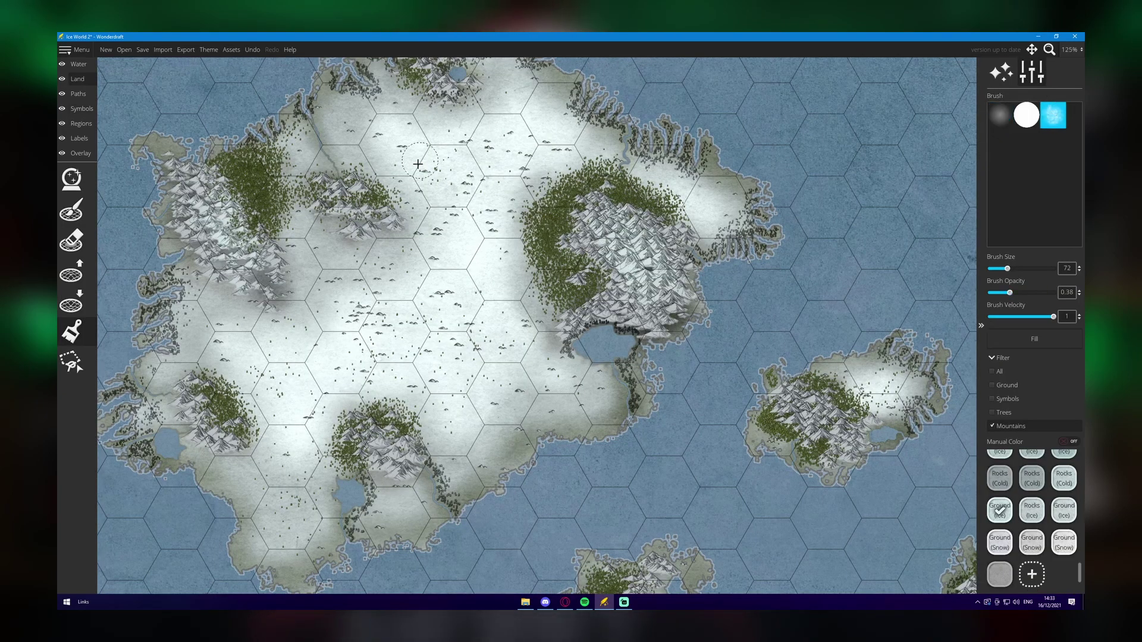
key(a)
key(s)
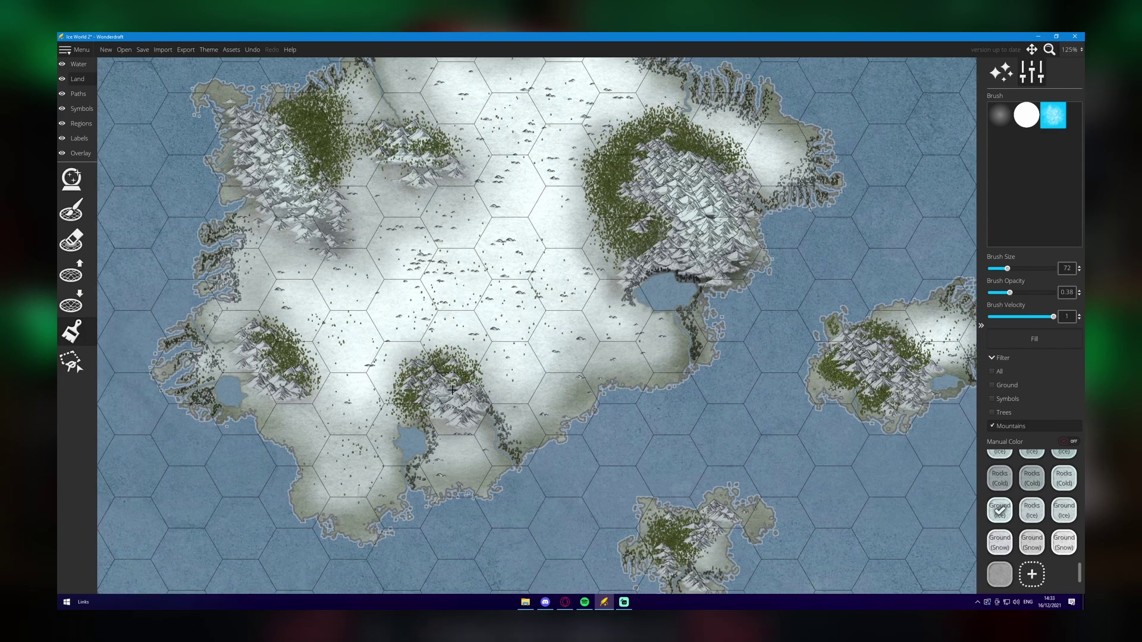
Tint the mountains on the island east of the main landmass with Ground (Ice) at size 72 and opacity 0.38
key(w)
key(d)
key(d)
key(s)
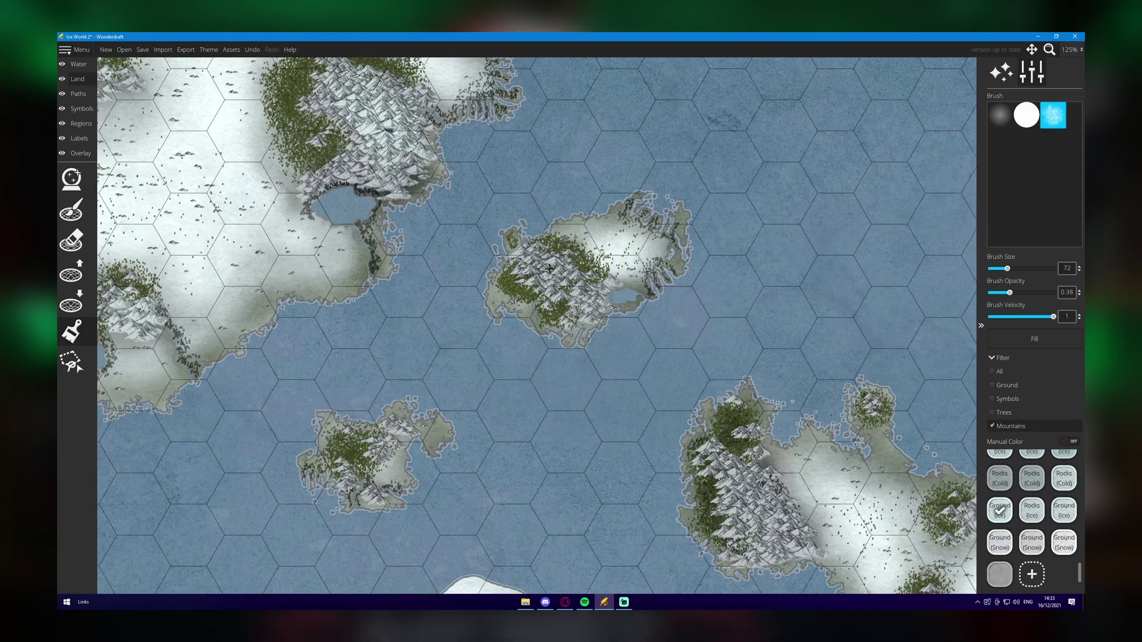
Tint the mountain ranges along the long southeastern island with Ground (Ice), keeping the textured brush at size 72
key(s)
key(d)
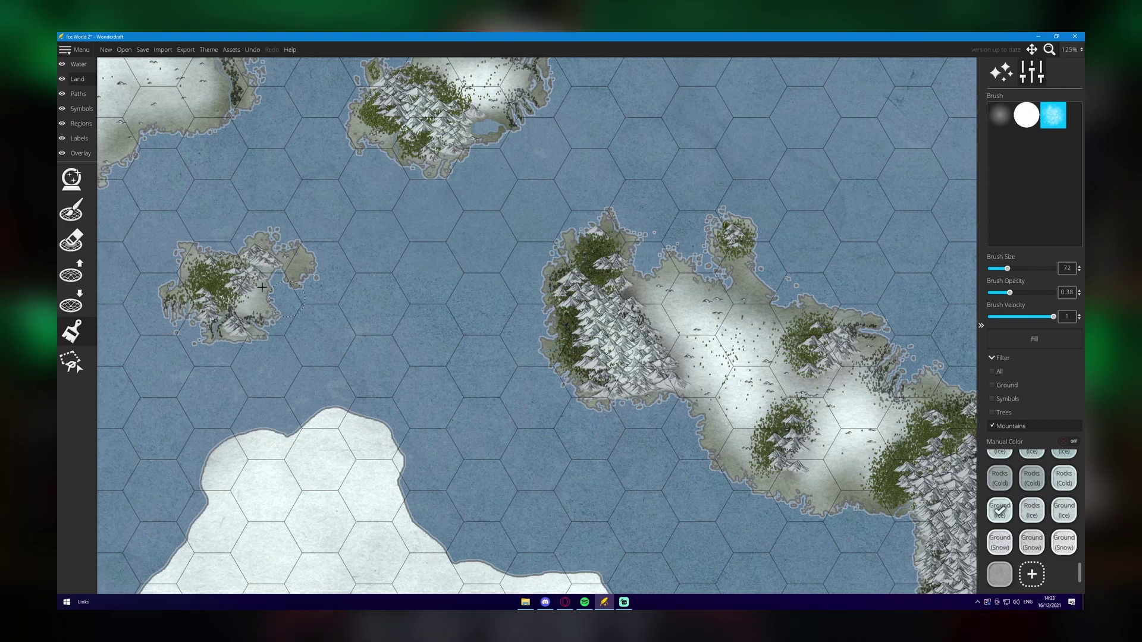
key(s)
key(d)
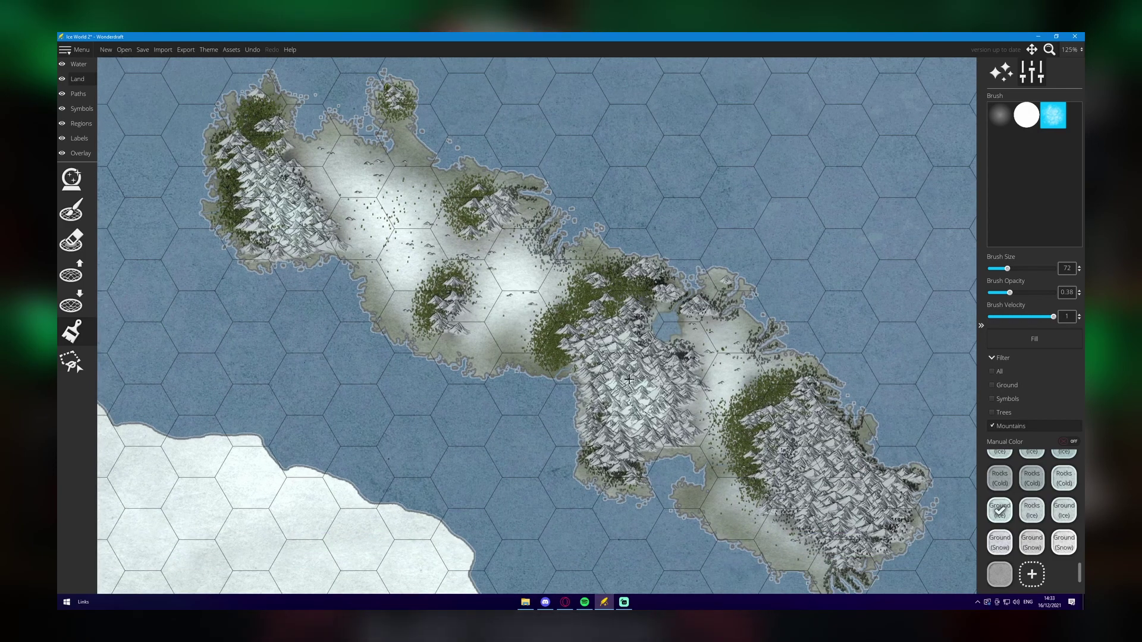
click(1032, 510)
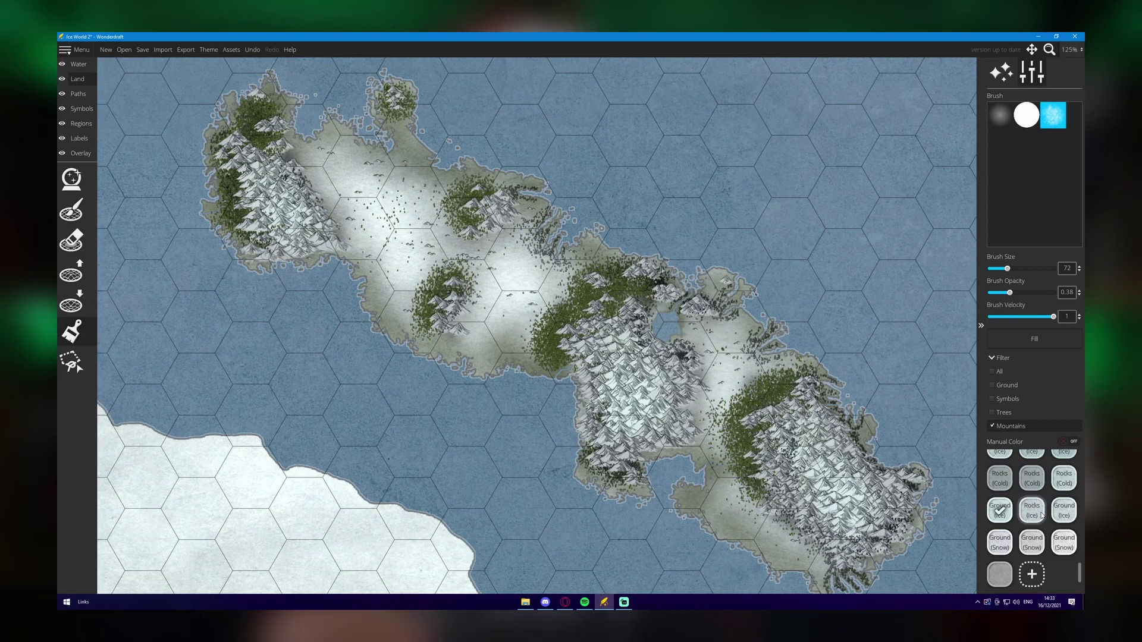
click(1023, 293)
click(1000, 509)
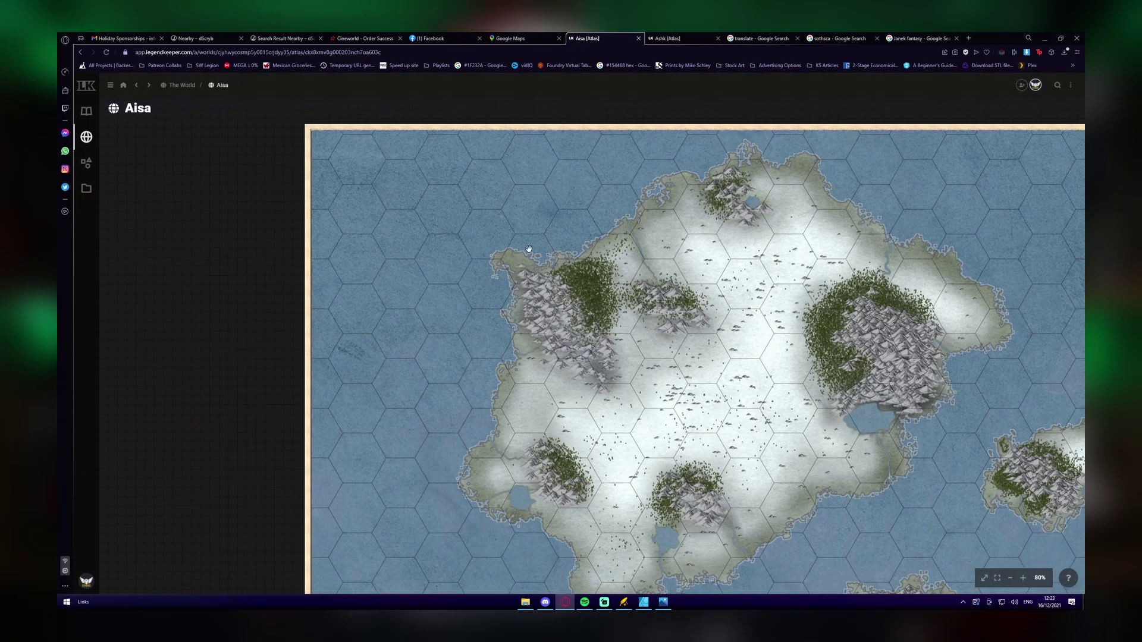
Create a Port City page with an orange-red shield pin on the main landmass's northwestern headland
scroll(529, 249, up, 2)
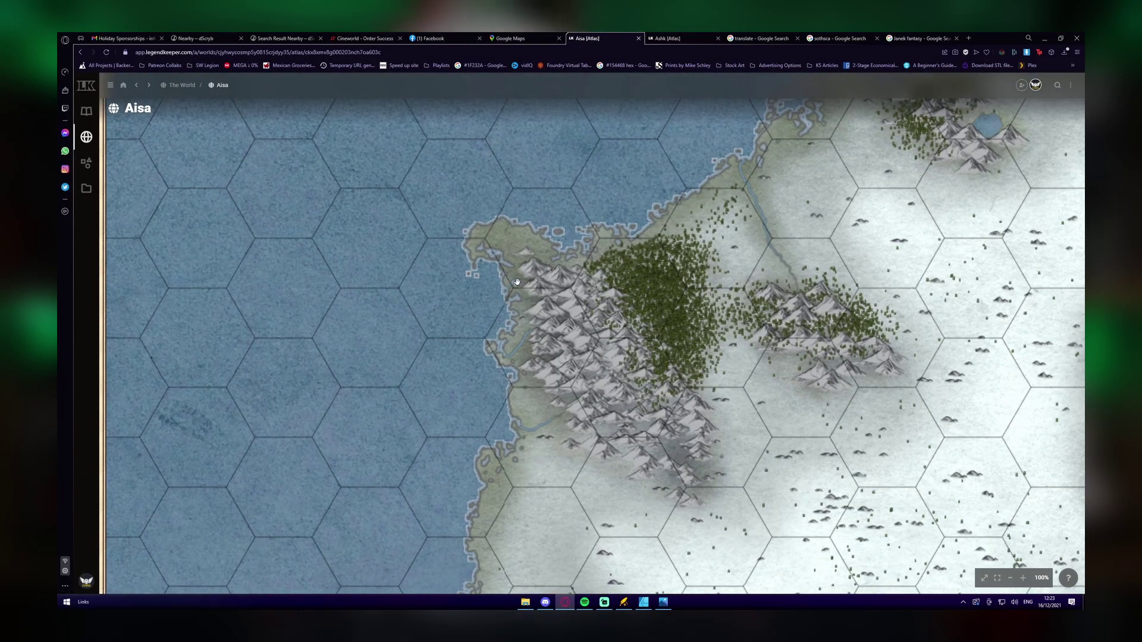
drag(501, 243, 484, 253)
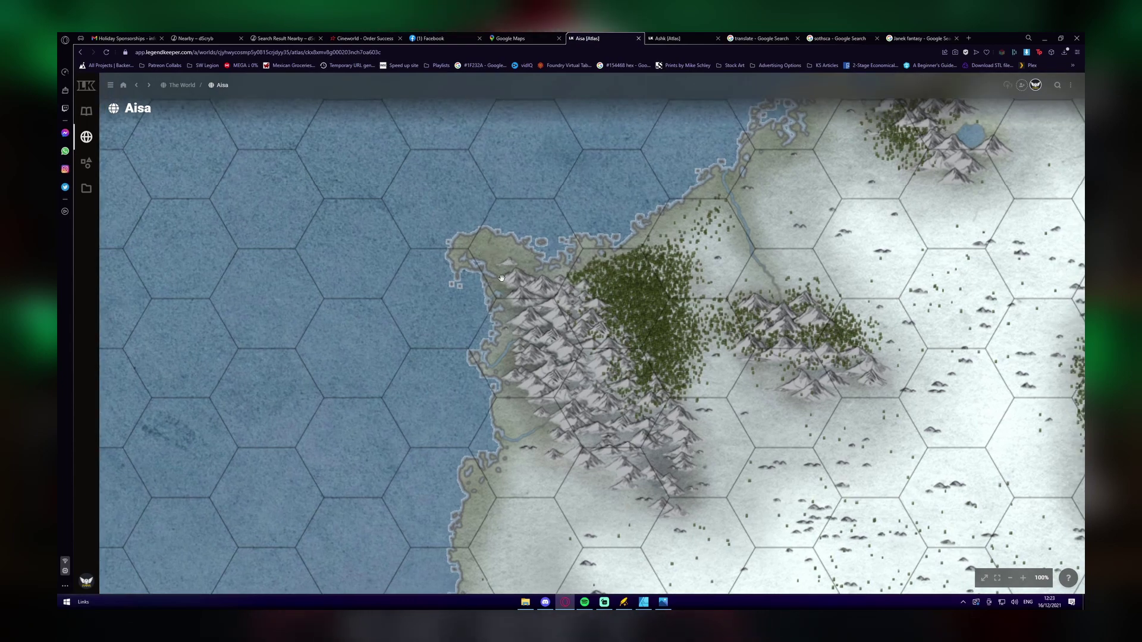
click(496, 245)
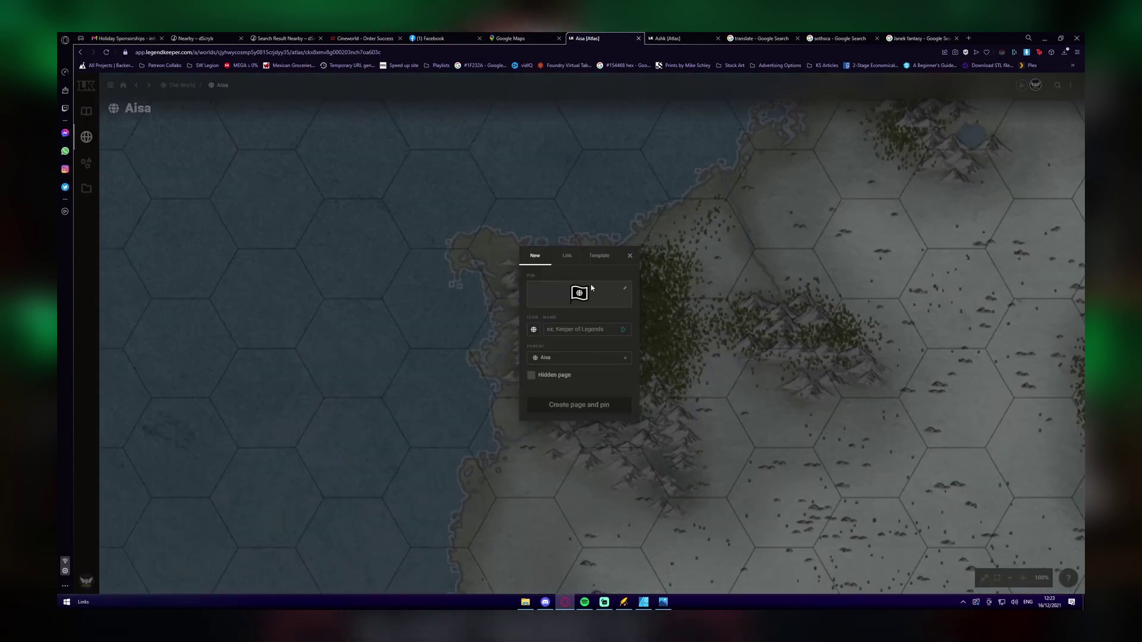
click(579, 292)
click(606, 464)
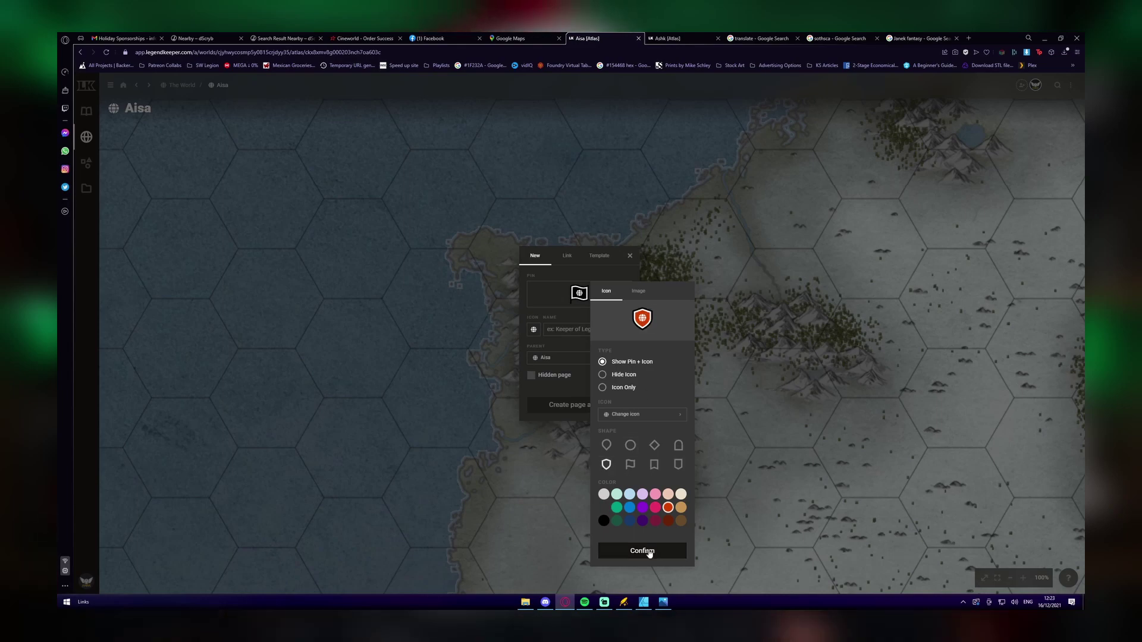
click(642, 550)
text(Test Pin)
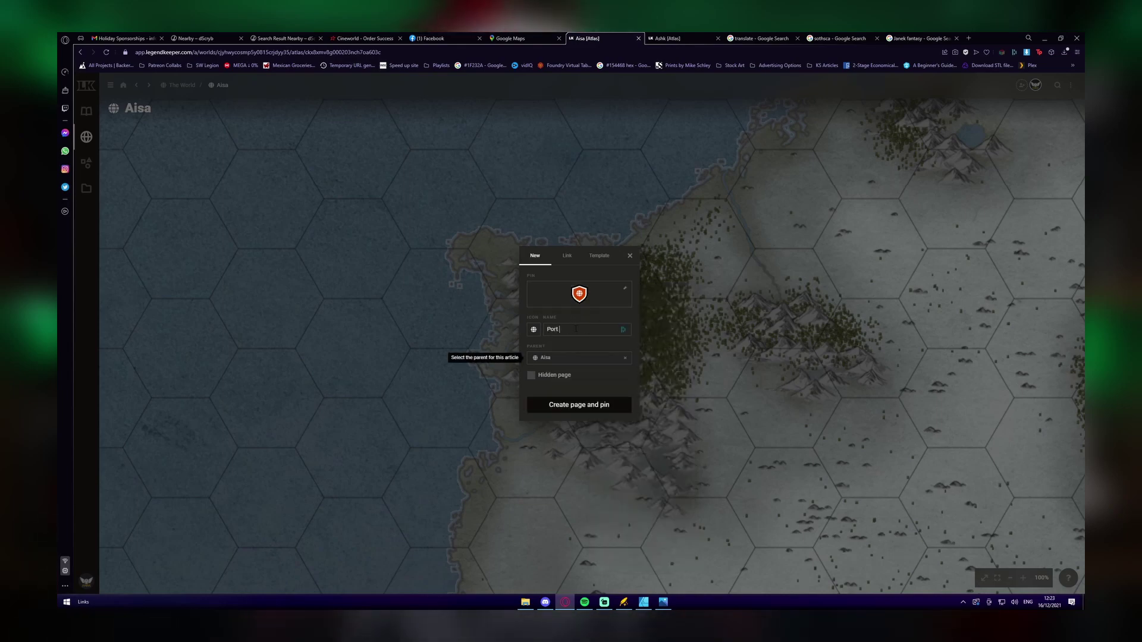
click(580, 409)
Place a pin linked to the existing Port City page on the main landmass's eastern peninsula
scroll(529, 320, down, 3)
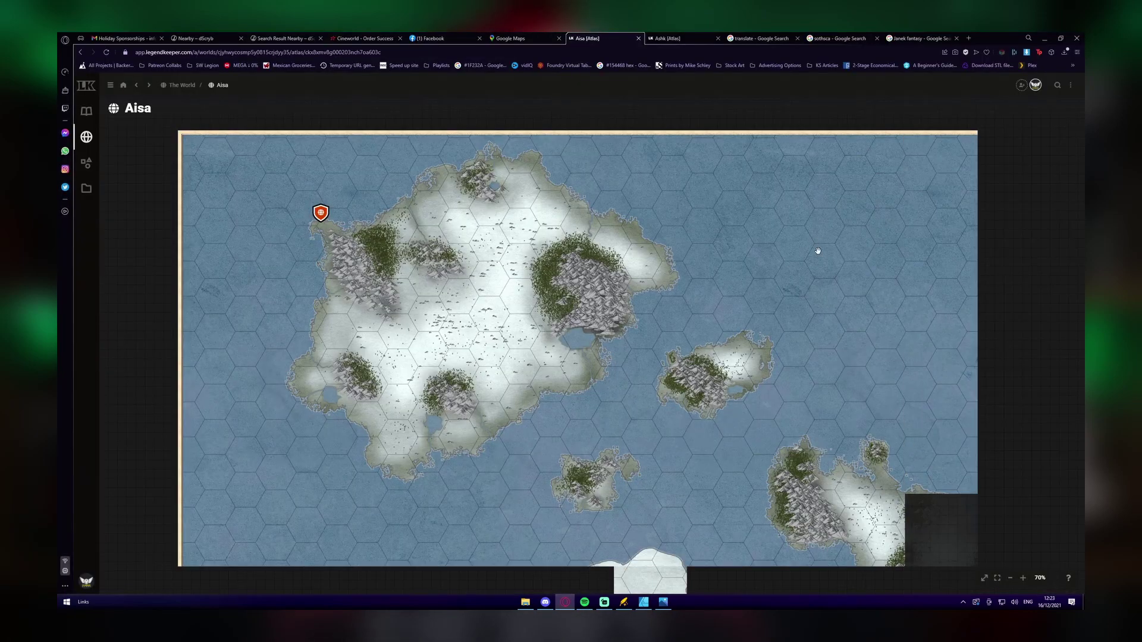
drag(818, 250, 678, 201)
right_click(521, 234)
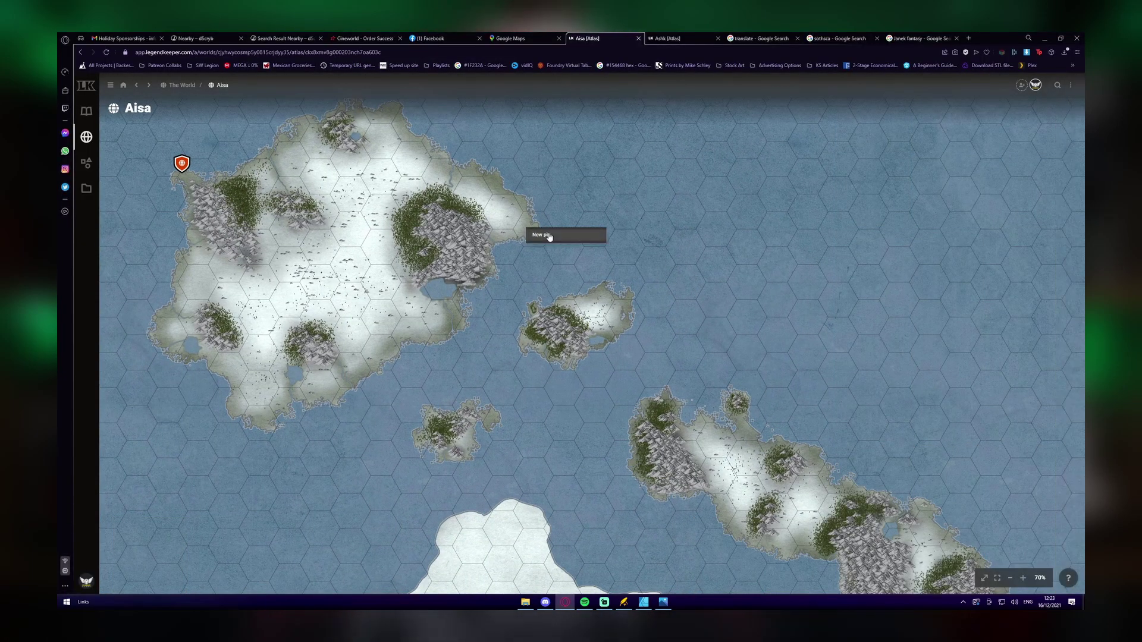
click(553, 236)
click(565, 300)
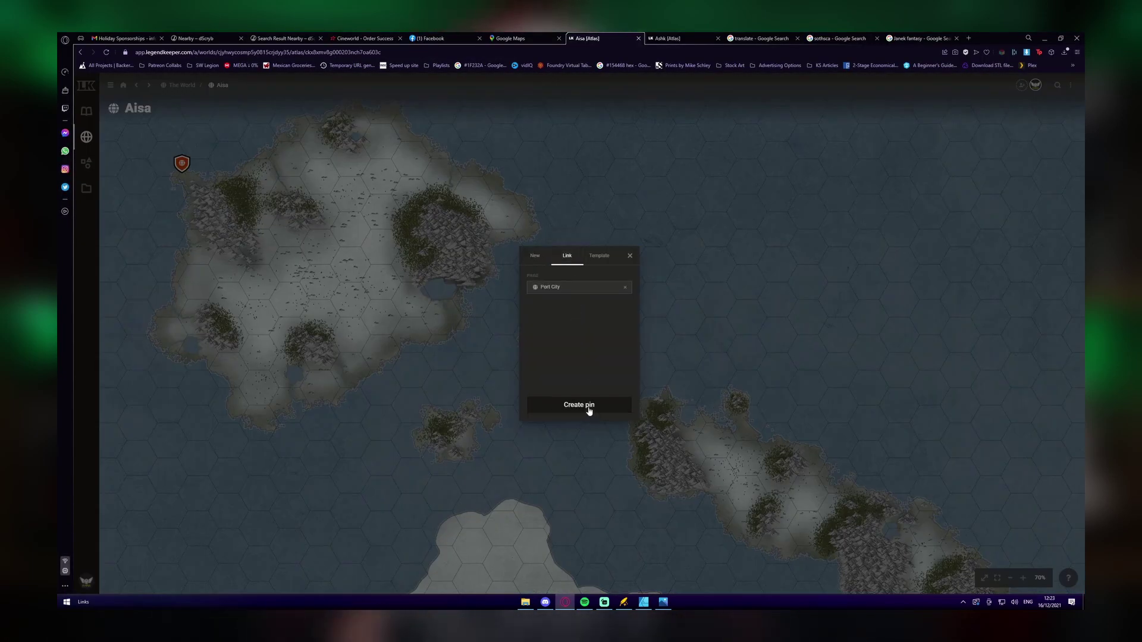
click(589, 408)
scroll(527, 199, up, 3)
drag(363, 418, 369, 421)
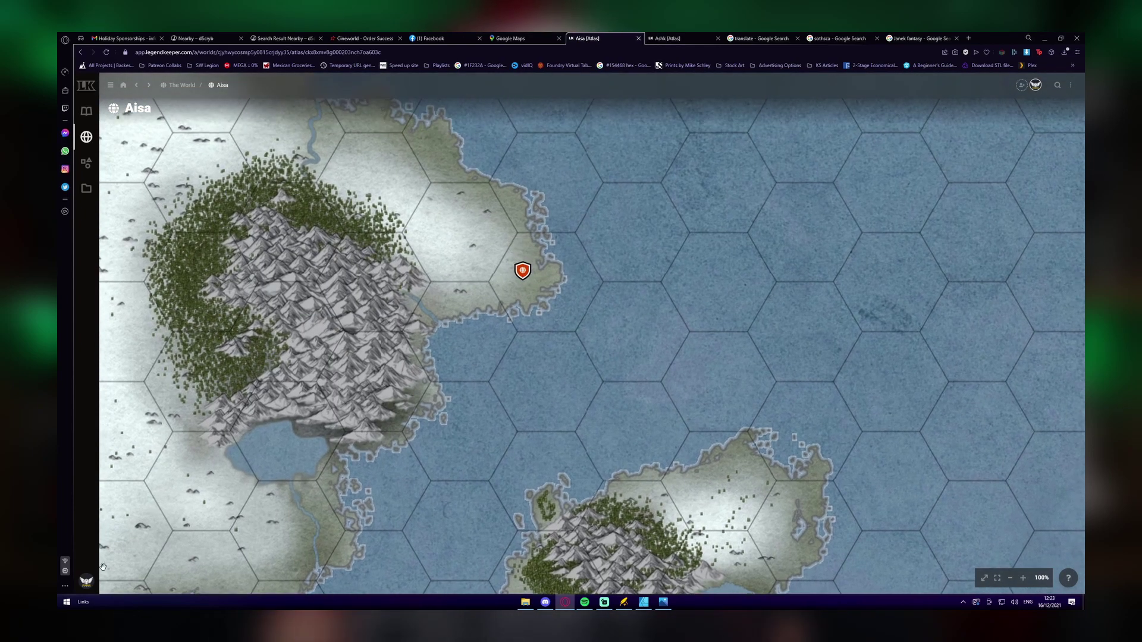
Expand the atlas sidebar to show the list of the map's pins
click(87, 581)
click(731, 241)
click(111, 85)
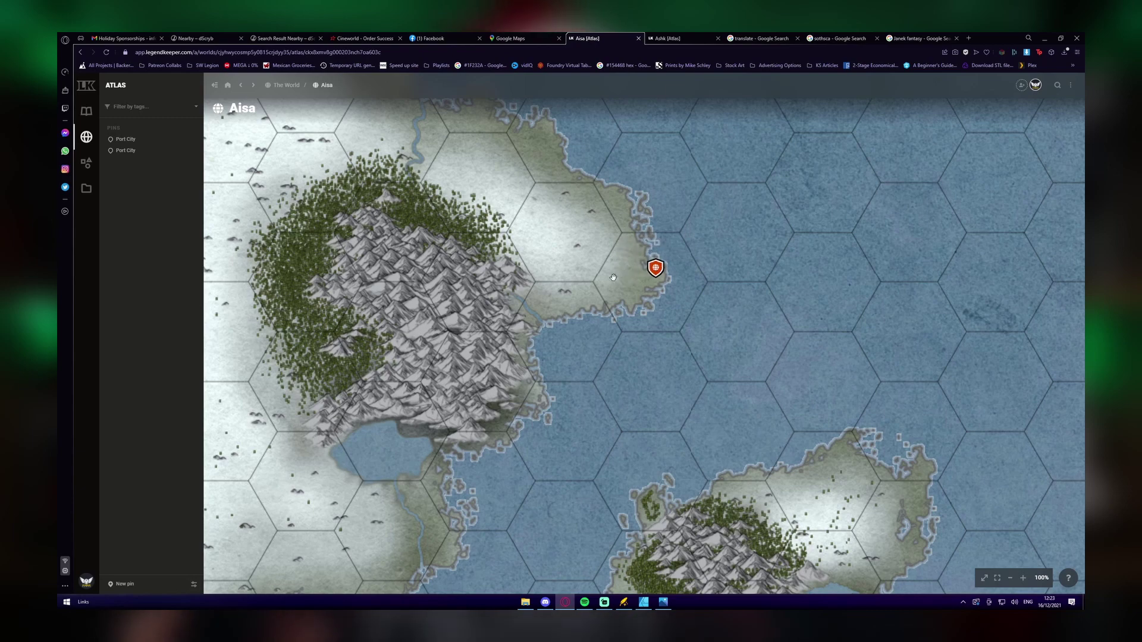
Place a pin linked to Port City on the northeastern coast of the island east of the main landmass
drag(928, 468, 725, 303)
right_click(678, 306)
click(701, 316)
click(576, 287)
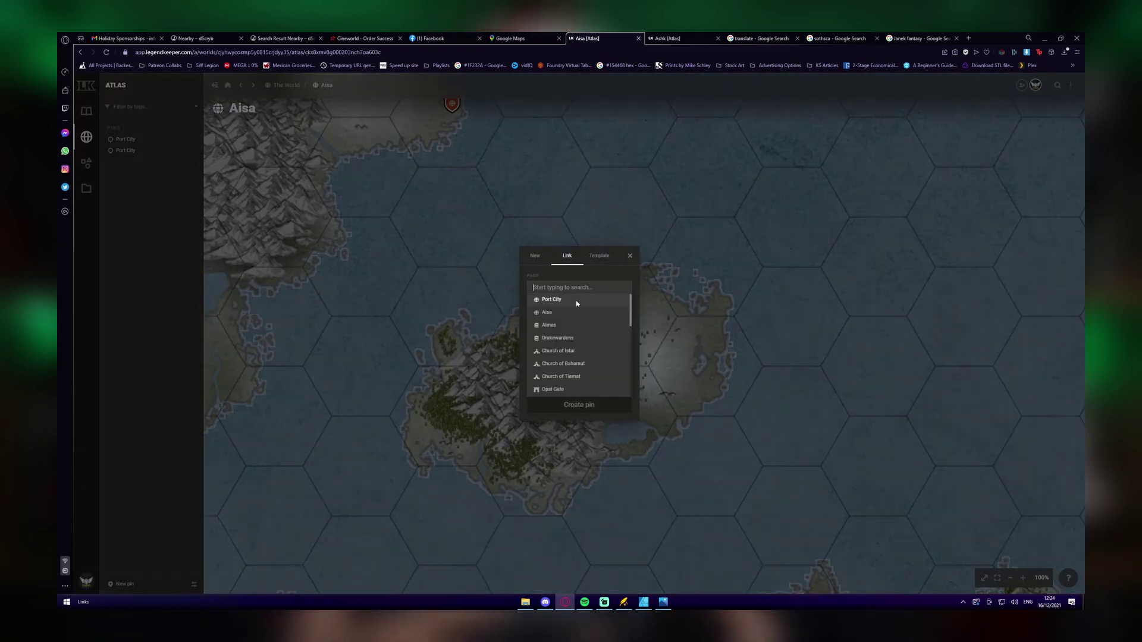
click(575, 301)
click(588, 403)
Place a pin linked to Port City on the long southeastern island's northeastern coast, on the headland east of the lake
drag(814, 484, 538, 217)
drag(798, 297, 555, 201)
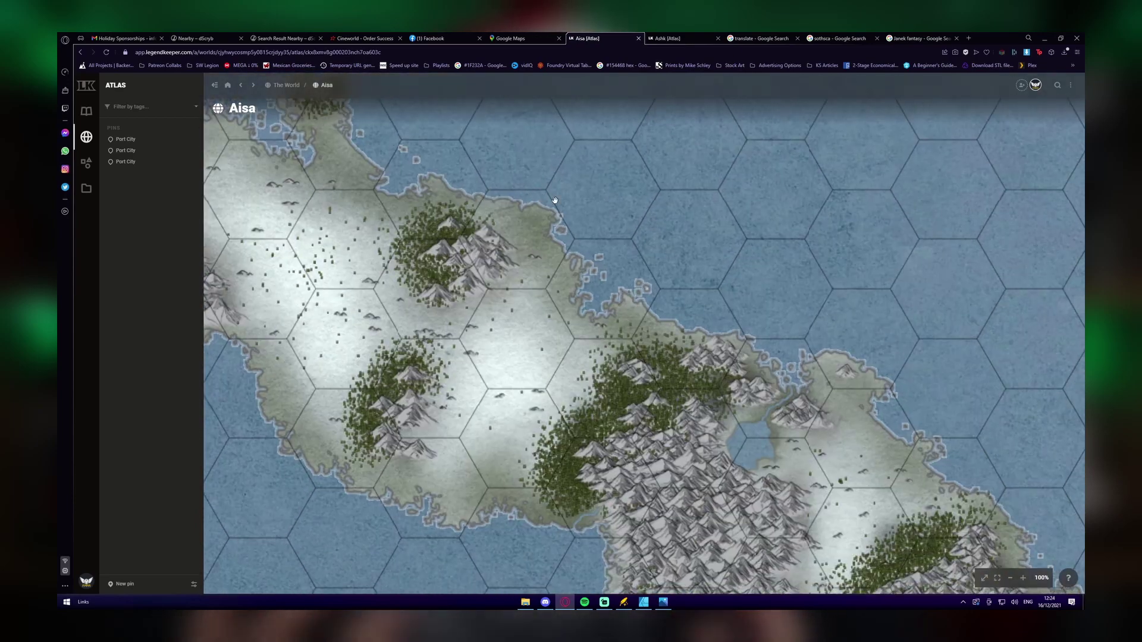
scroll(557, 199, down, 5)
scroll(654, 244, up, 5)
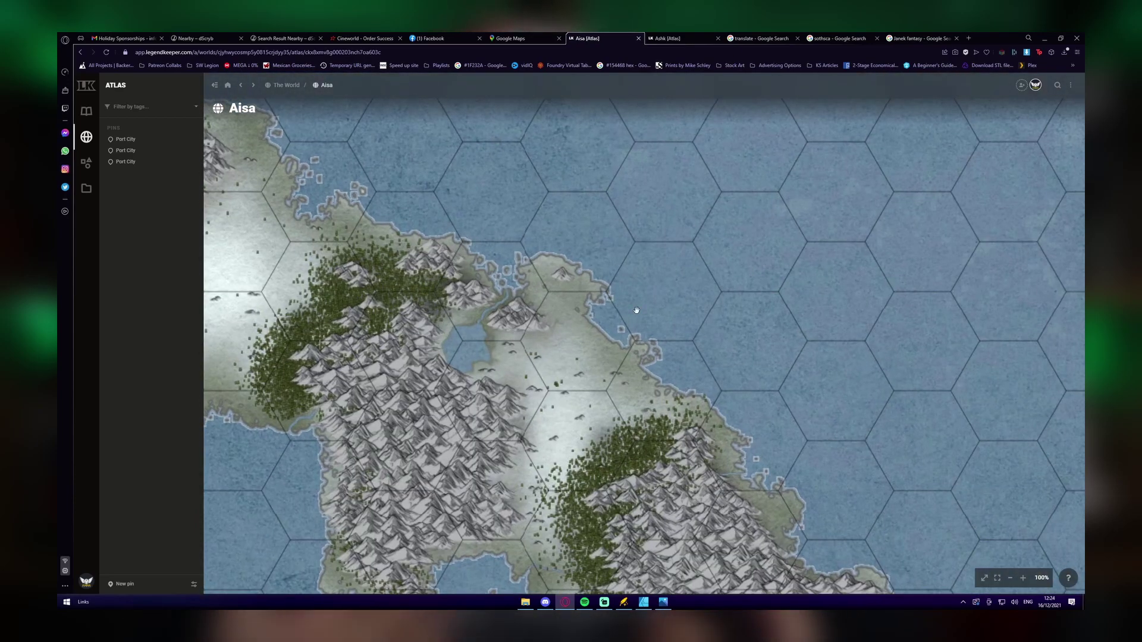
click(580, 316)
click(574, 292)
click(580, 405)
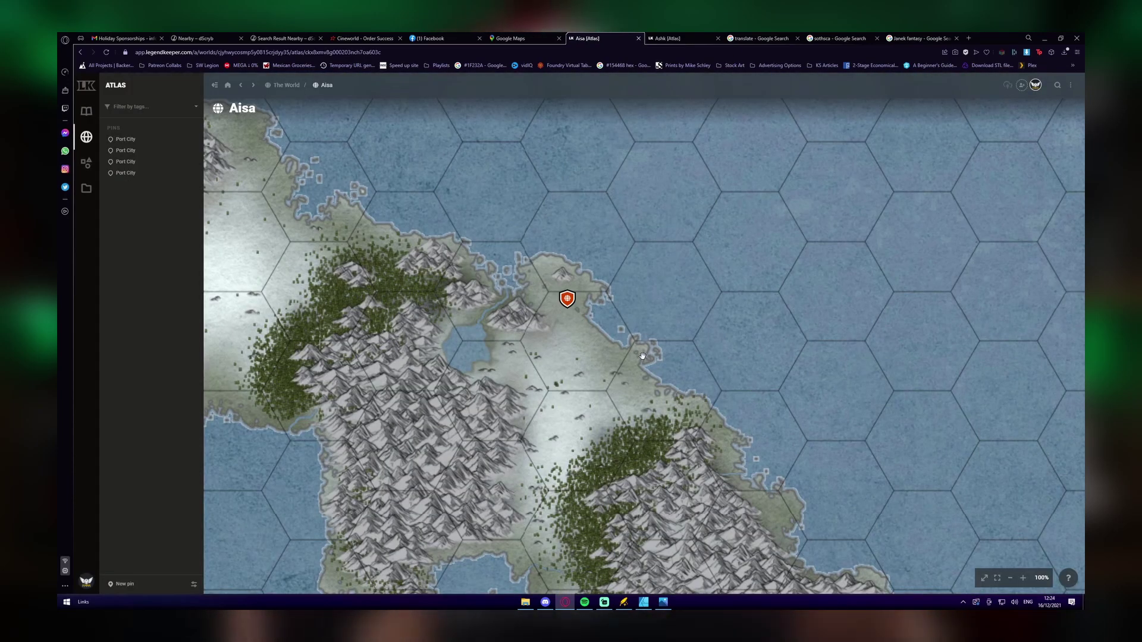
Try a pin linked to the Aisa page on the small island south of the main landmass, and delete that pin
scroll(728, 311, down, 3)
drag(729, 311, 840, 400)
scroll(575, 384, up, 3)
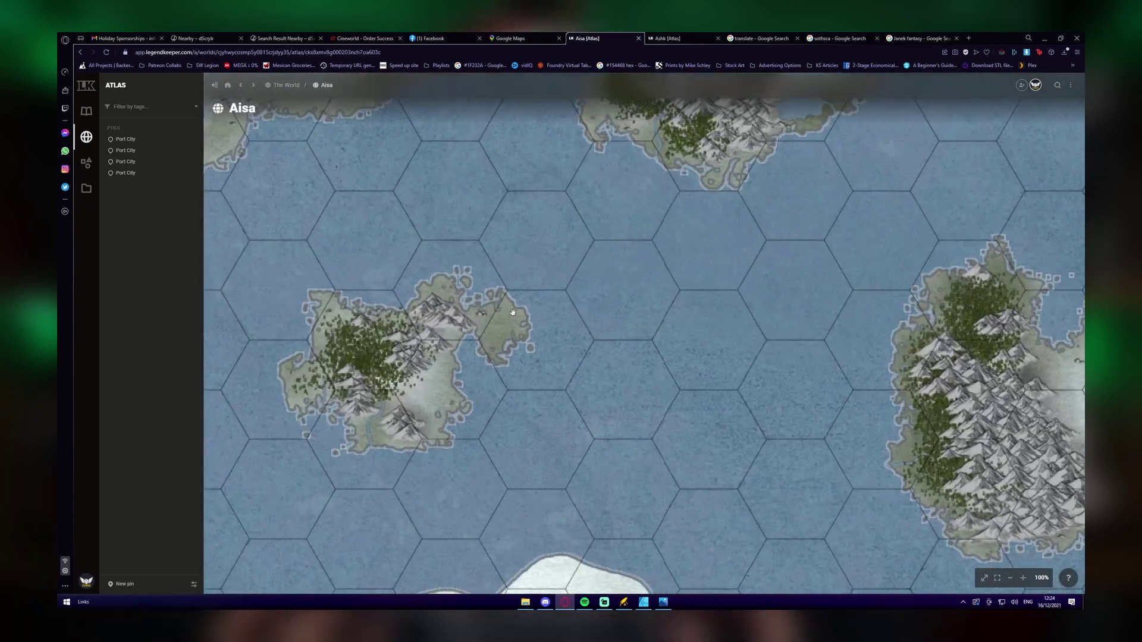
click(522, 321)
click(562, 286)
click(564, 316)
click(583, 403)
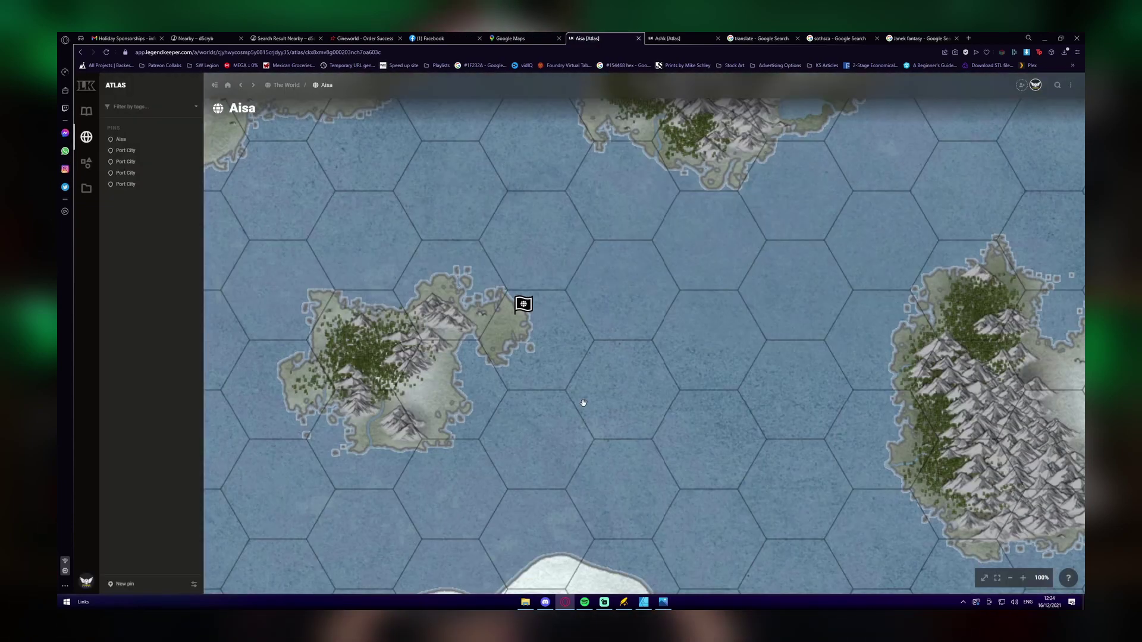
right_click(528, 304)
click(556, 358)
Place a pin linked to Port City at the eastern tip of the small island south of the main landmass
right_click(551, 312)
click(553, 323)
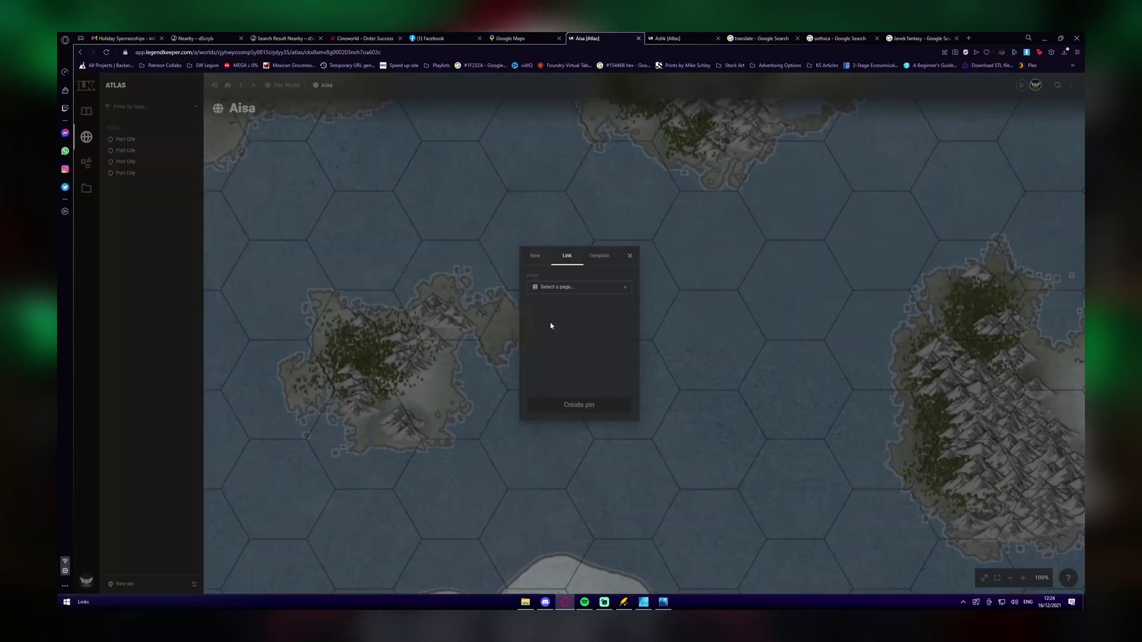
click(572, 290)
click(551, 300)
click(578, 405)
scroll(558, 357, down, 4)
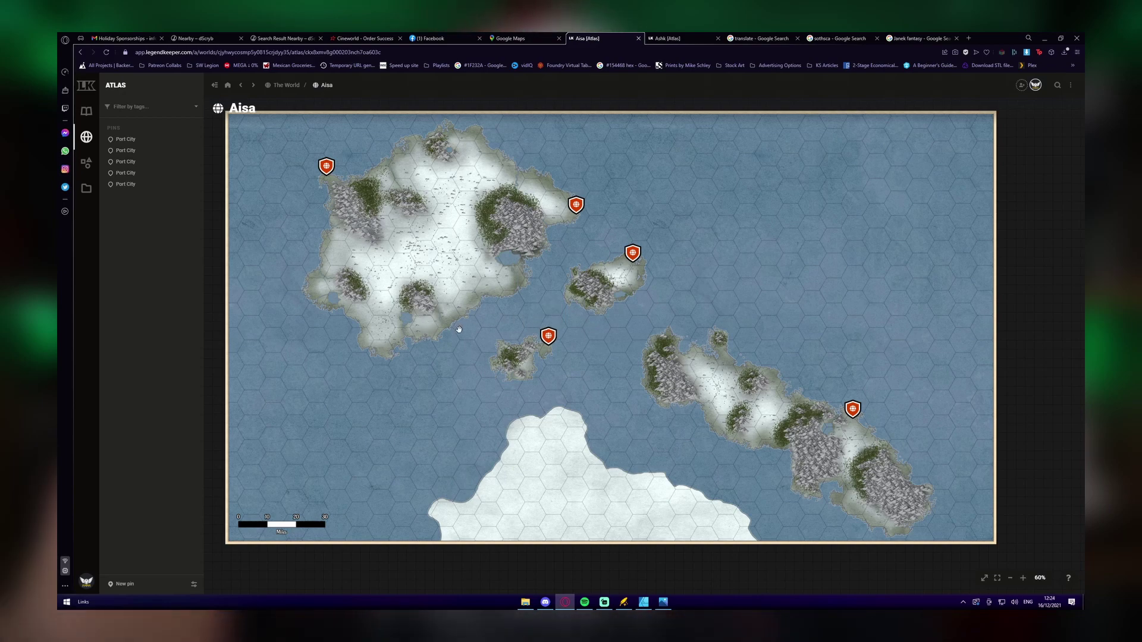
scroll(462, 321, up, 2)
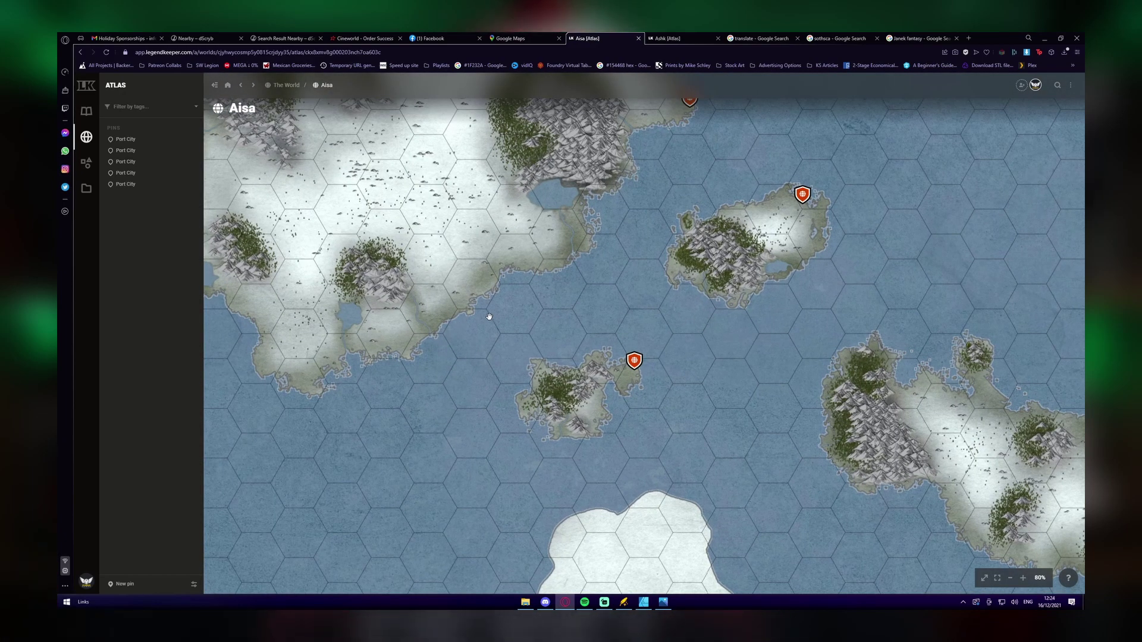